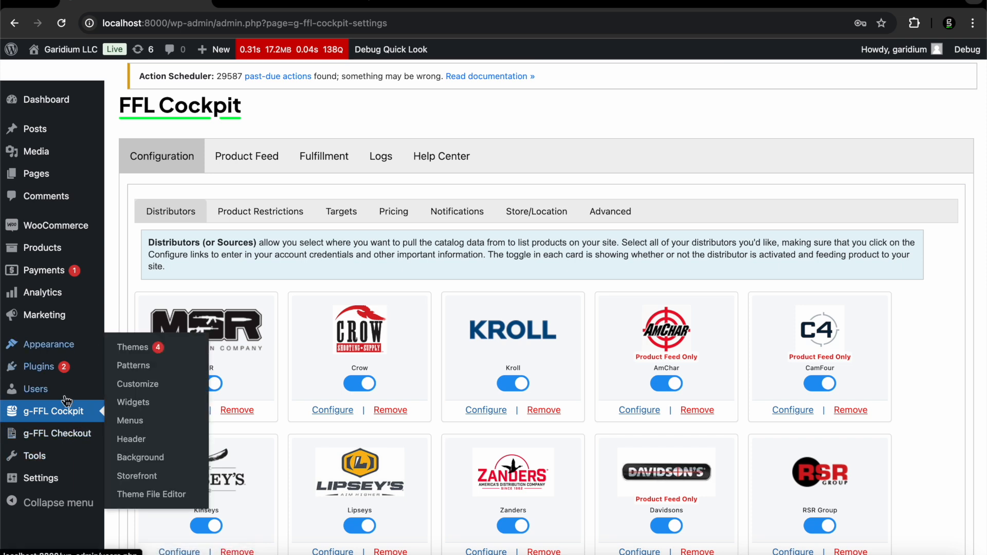
Open g-FFL Checkout settings and review the checkout message, pickup FFL number and form location options
left_click(64, 438)
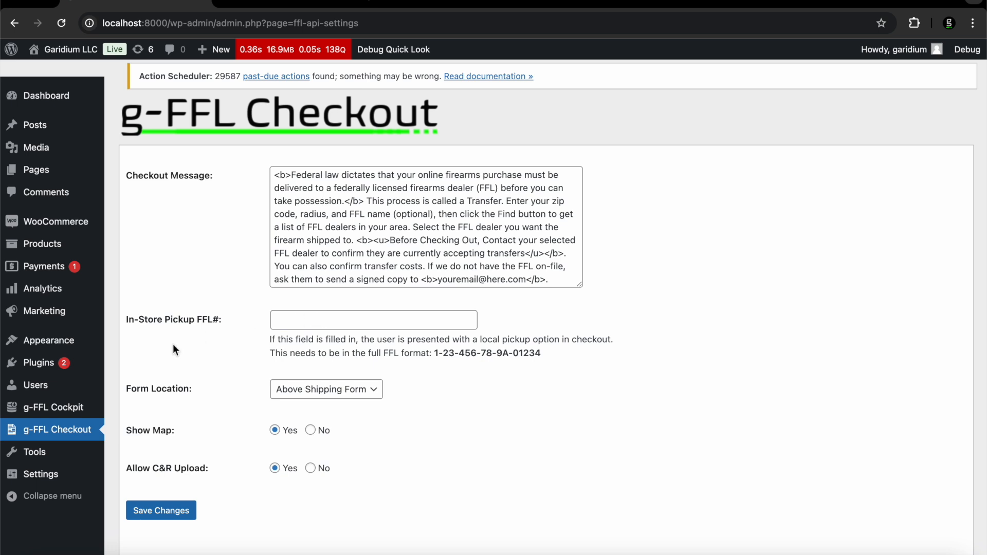
scroll(172, 343, "down", 1)
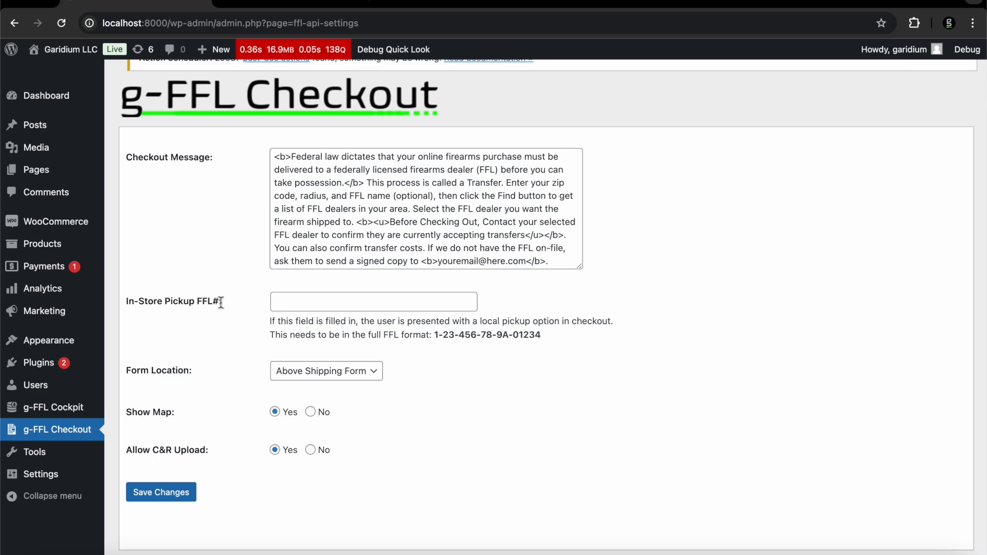
On the garidium.com checkout, highlight the federal law FFL notice paragraph
left_click(251, 7)
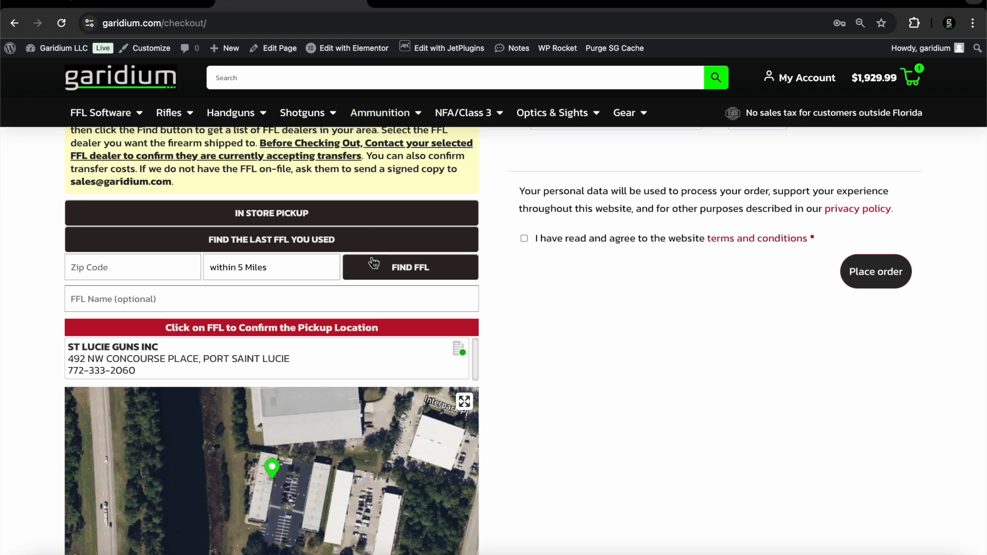
scroll(371, 258, "up", 4)
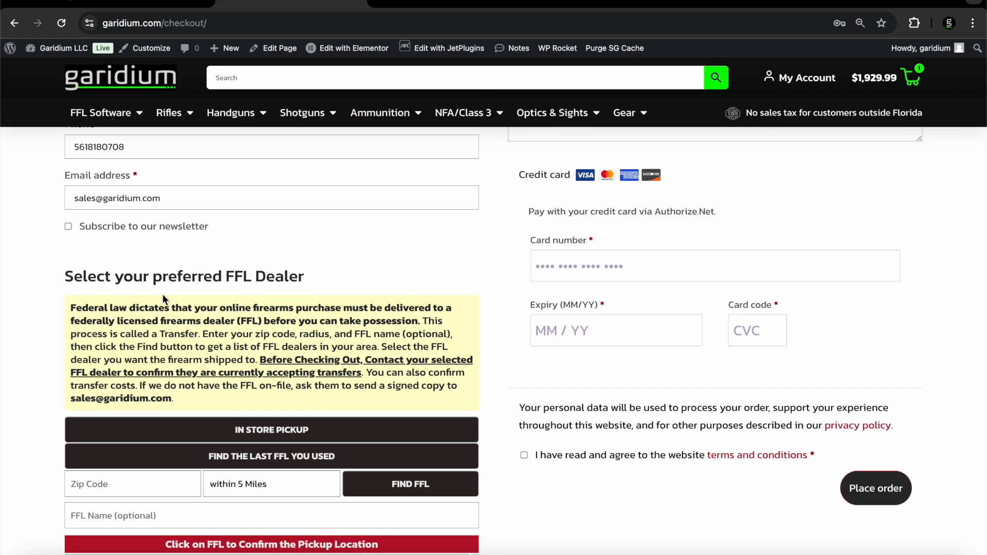
scroll(162, 293, "up", 7)
scroll(162, 294, "up", 3)
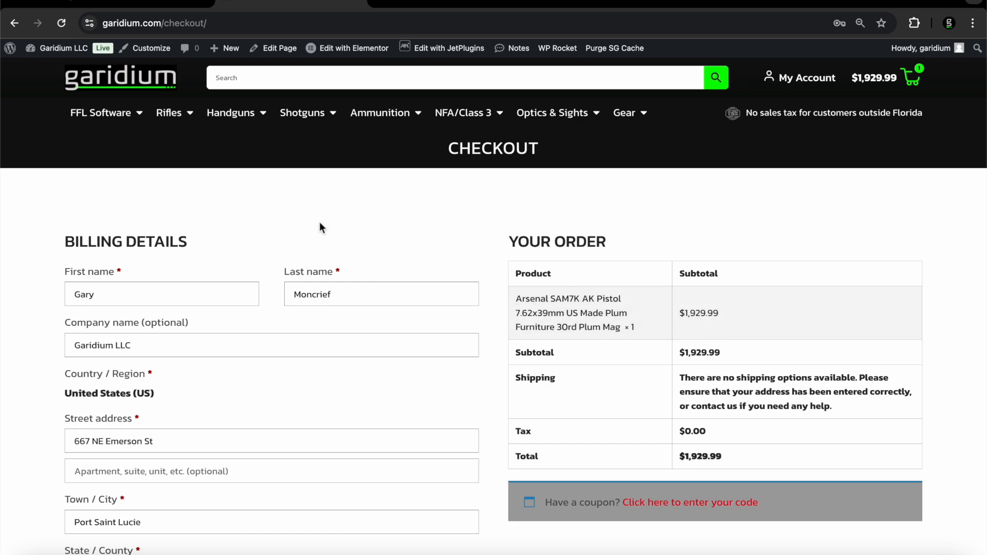
scroll(314, 216, "down", 13)
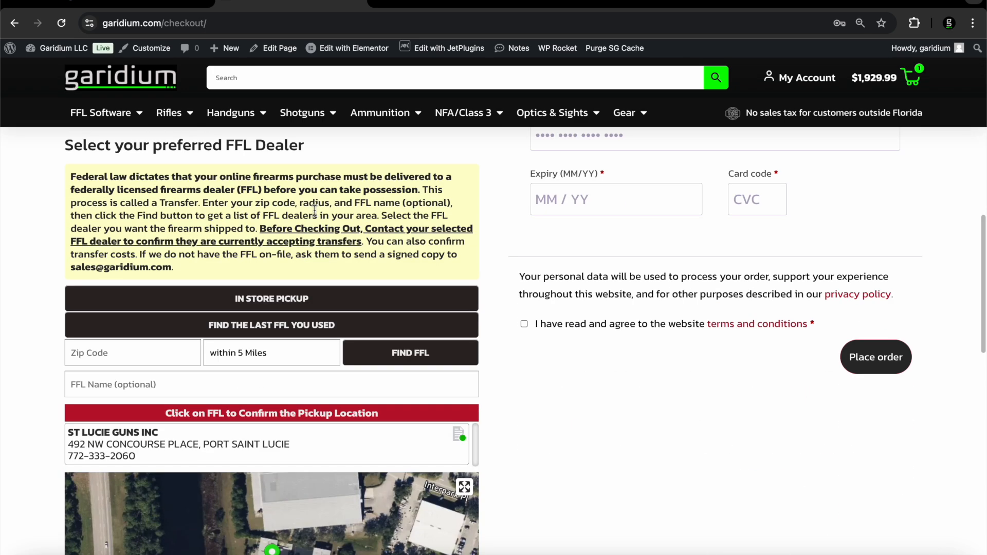
scroll(314, 210, "up", 1)
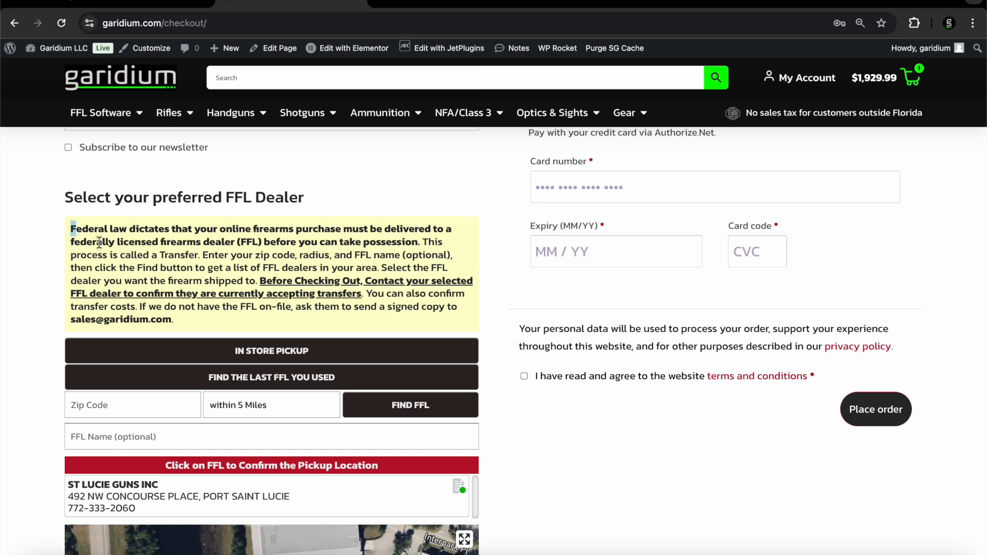
left_click_drag(71, 228, 184, 319)
Try the store's in-store pickup dealer, then load the last-used dealer, ST LUCIE GUNS INC
scroll(184, 321, "down", 2)
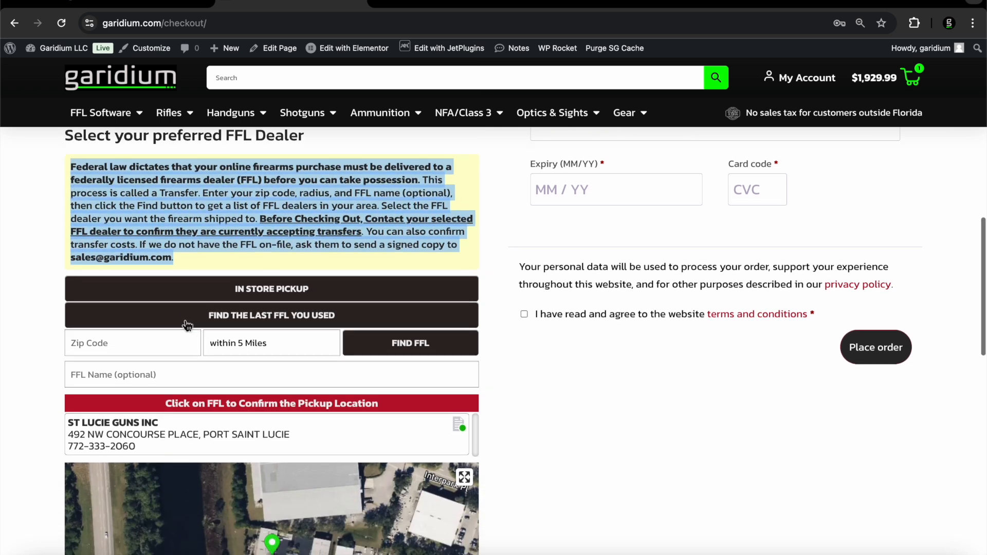
left_click(294, 298)
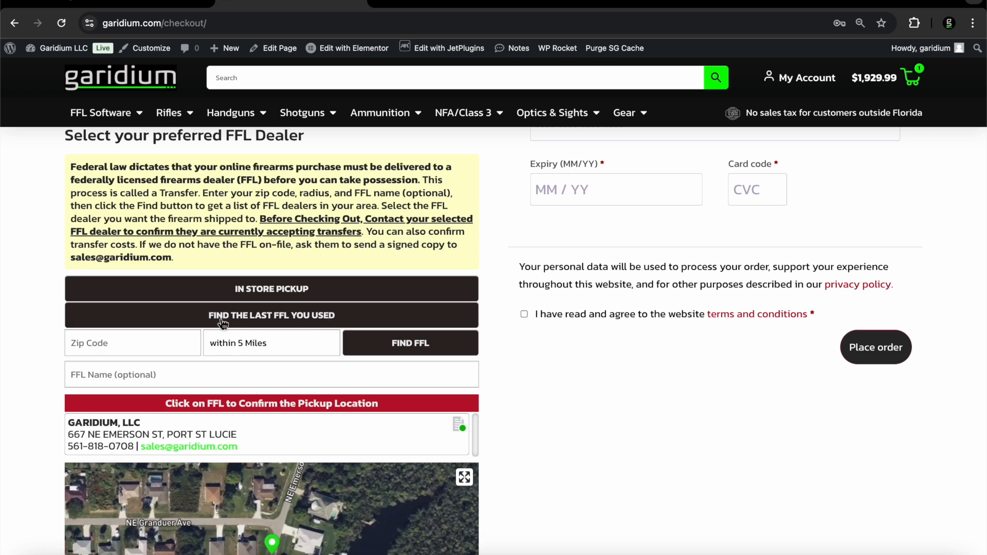
left_click(277, 319)
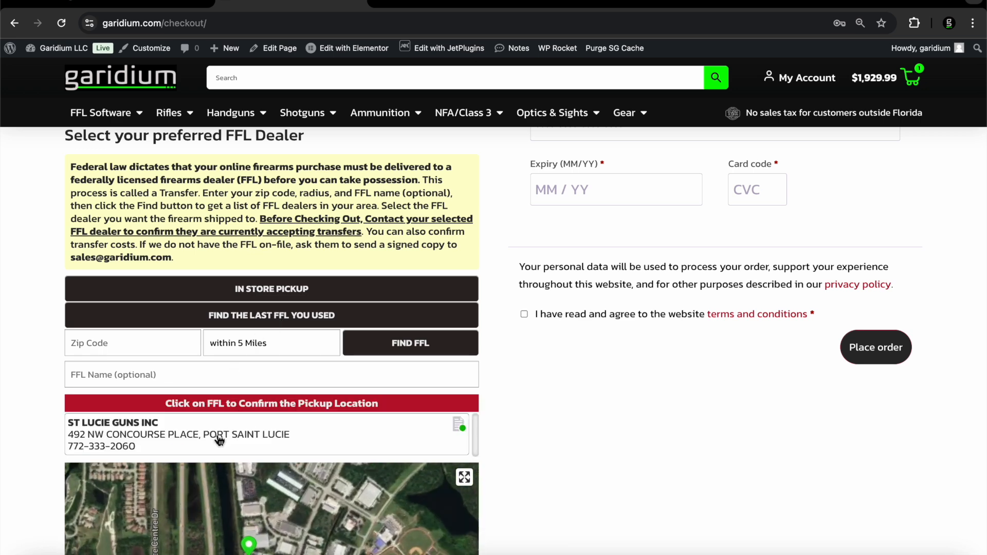
Search for FFL dealers within 5 miles of zip code 34983
left_click(132, 348)
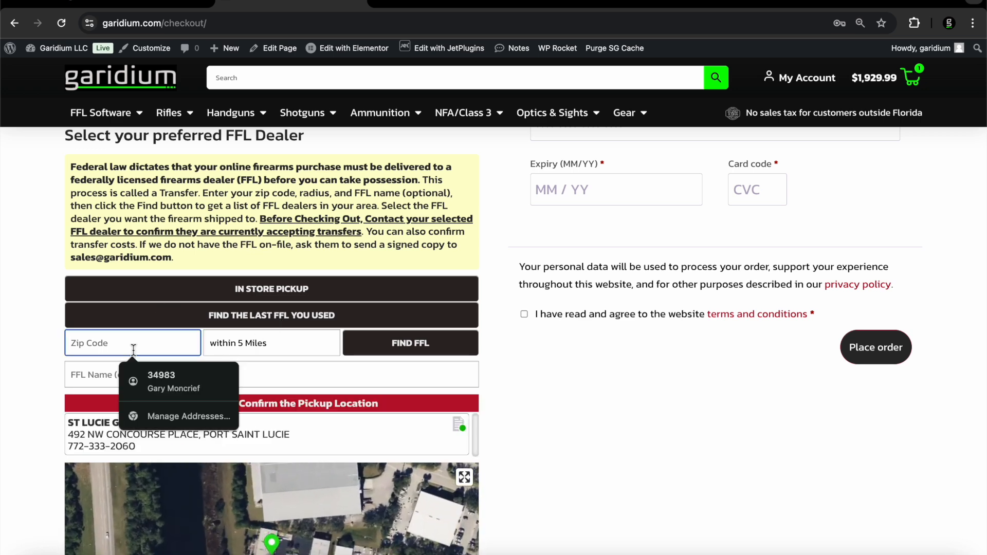
type("34983")
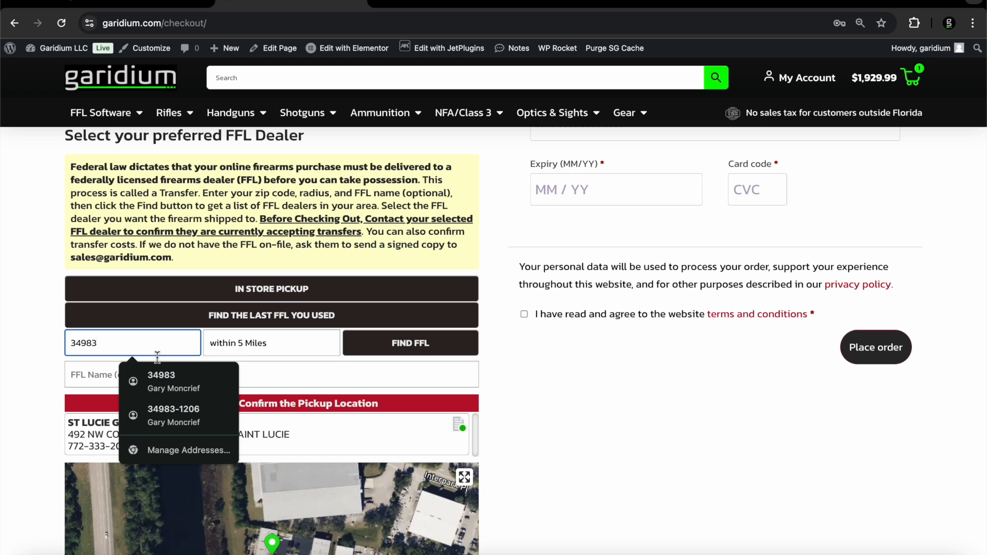
left_click(270, 343)
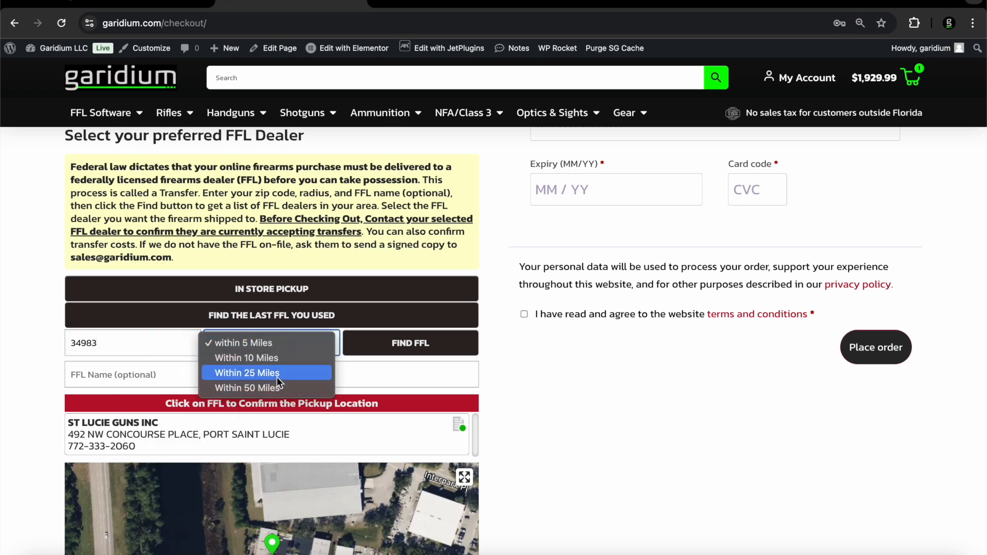
left_click(282, 344)
left_click(402, 341)
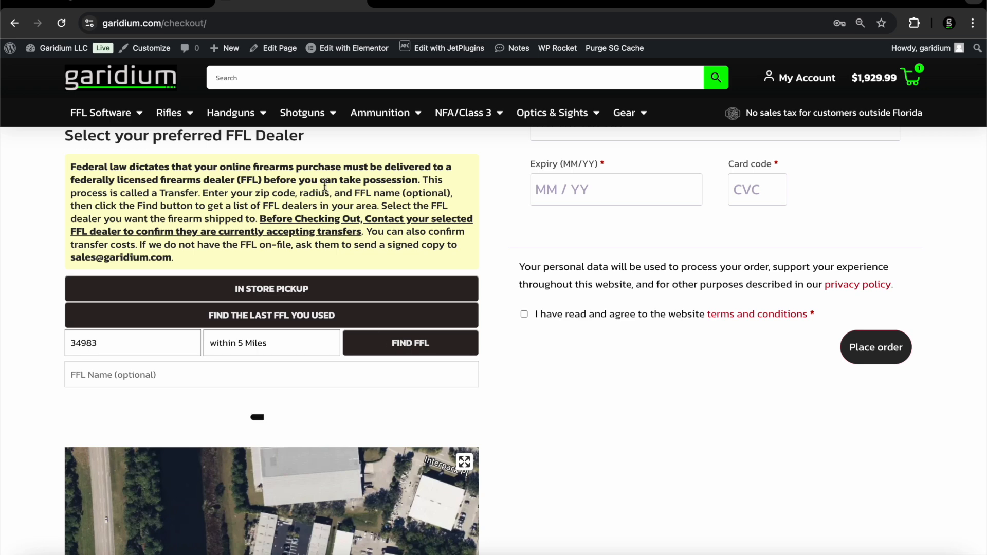
Pick DELUX SECURITY SCHOOL LLC from the search results as the pickup dealer
scroll(325, 186, "down", 2)
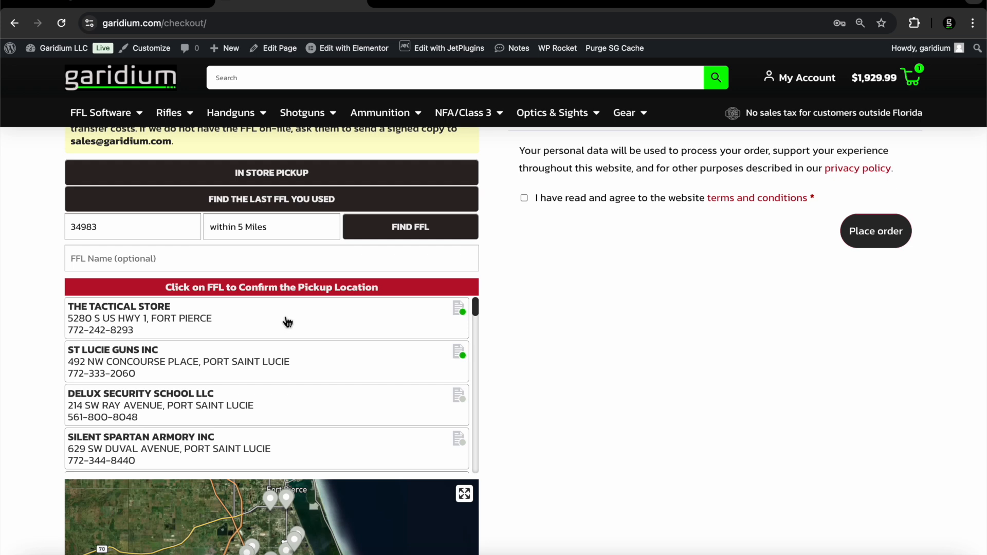
scroll(287, 322, "down", 5)
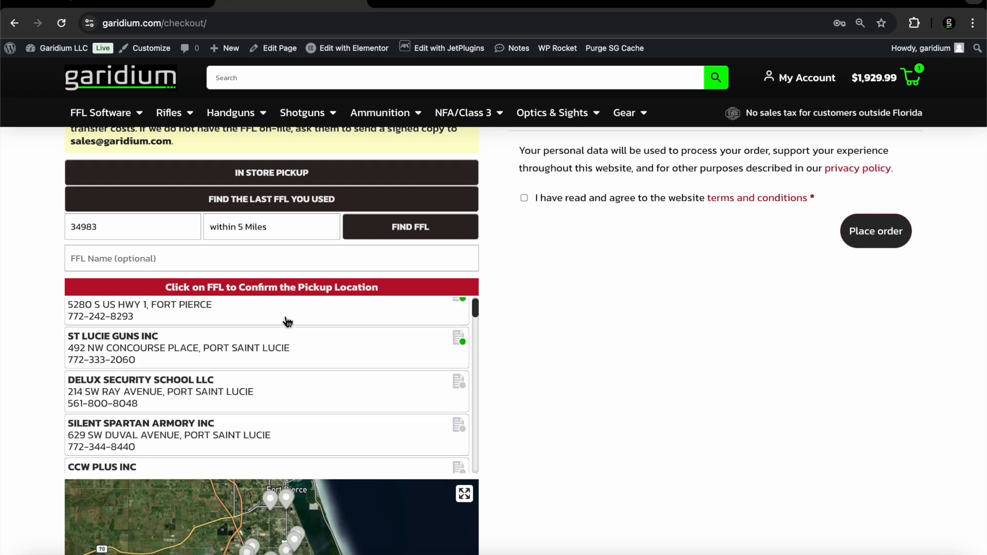
scroll(288, 321, "up", 2)
scroll(288, 322, "up", 2)
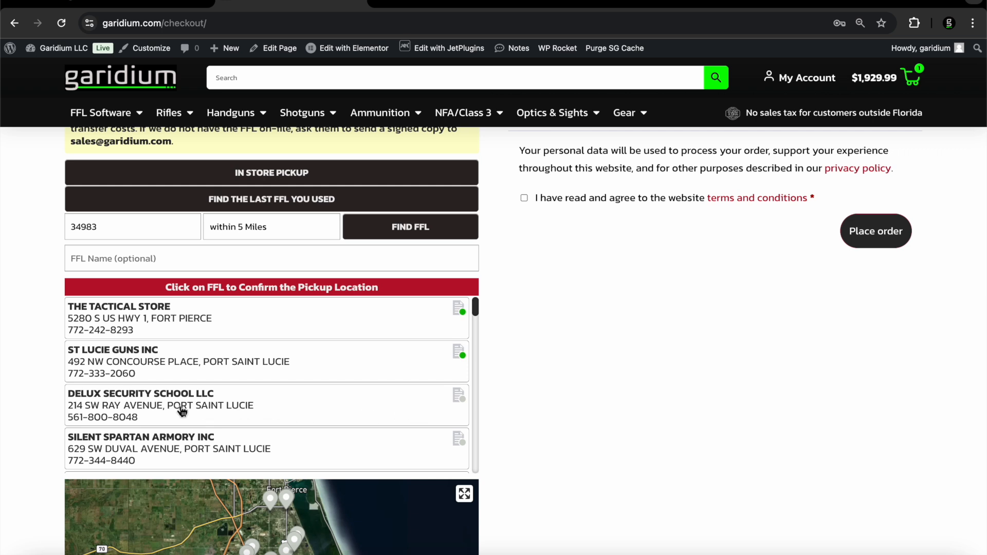
scroll(159, 403, "down", 2)
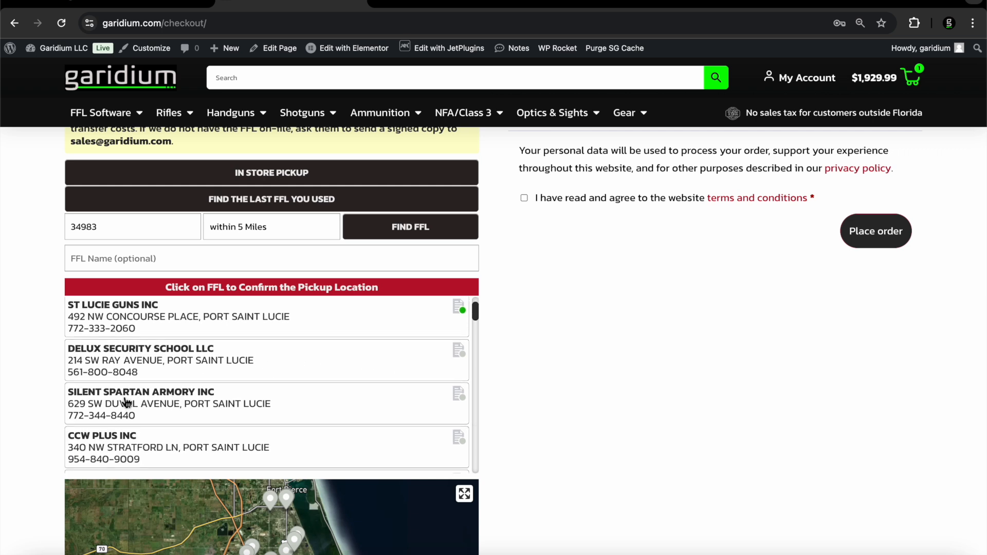
scroll(123, 403, "up", 1)
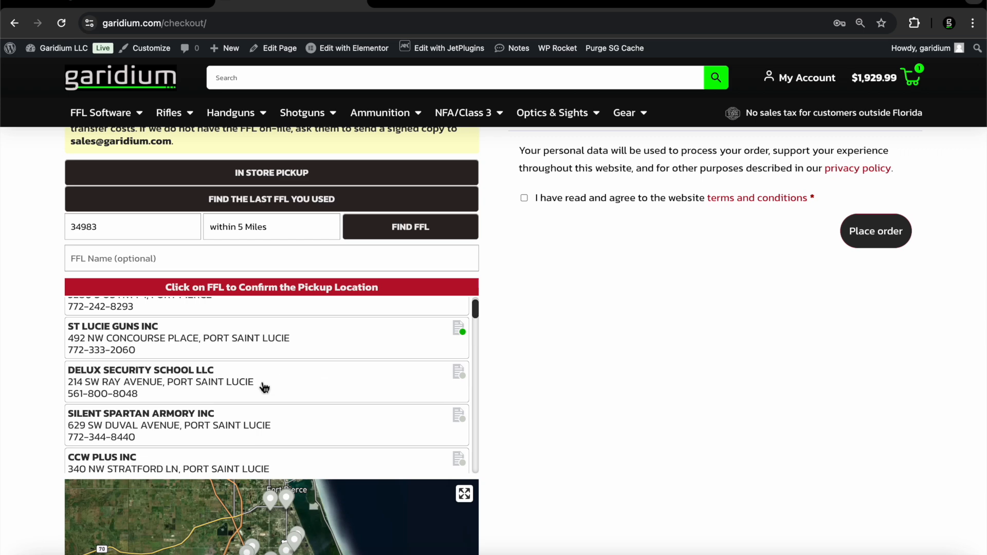
scroll(532, 423, "up", 3)
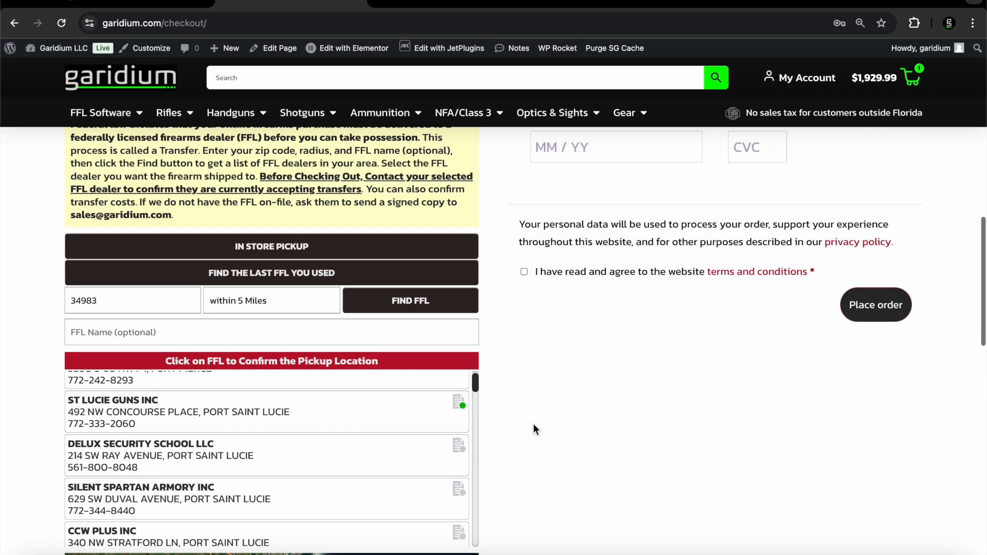
scroll(533, 424, "down", 3)
left_click(341, 391)
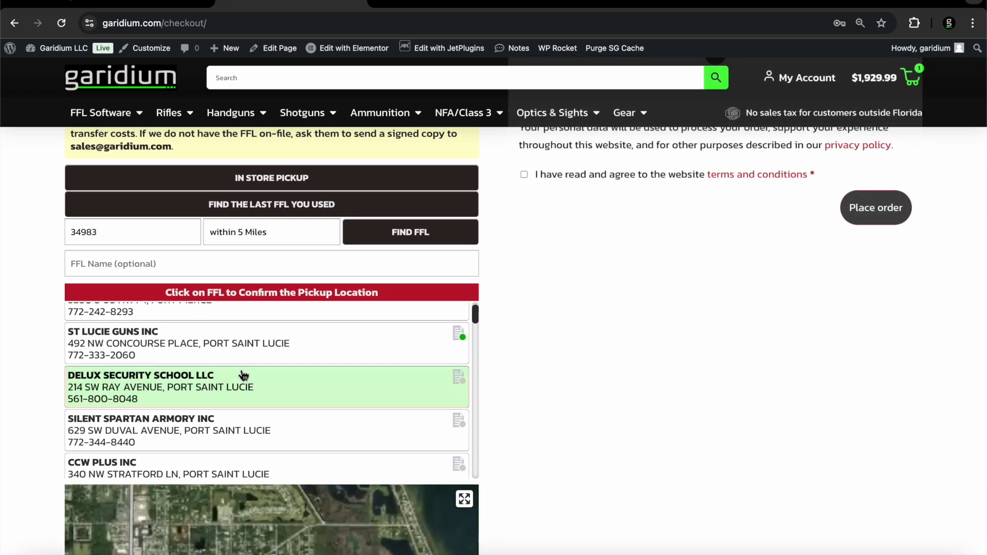
scroll(529, 393, "up", 5)
scroll(528, 393, "down", 6)
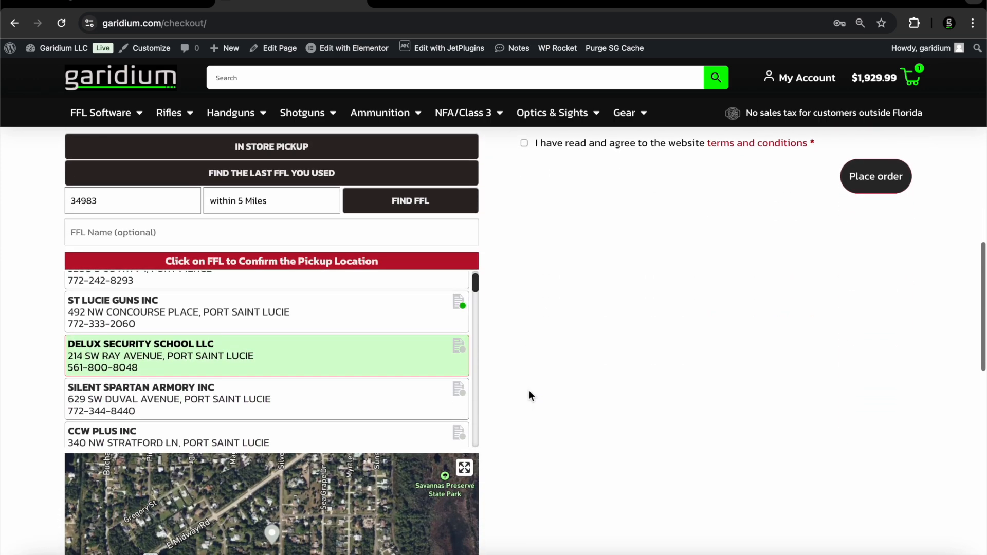
scroll(529, 393, "up", 8)
scroll(529, 393, "down", 6)
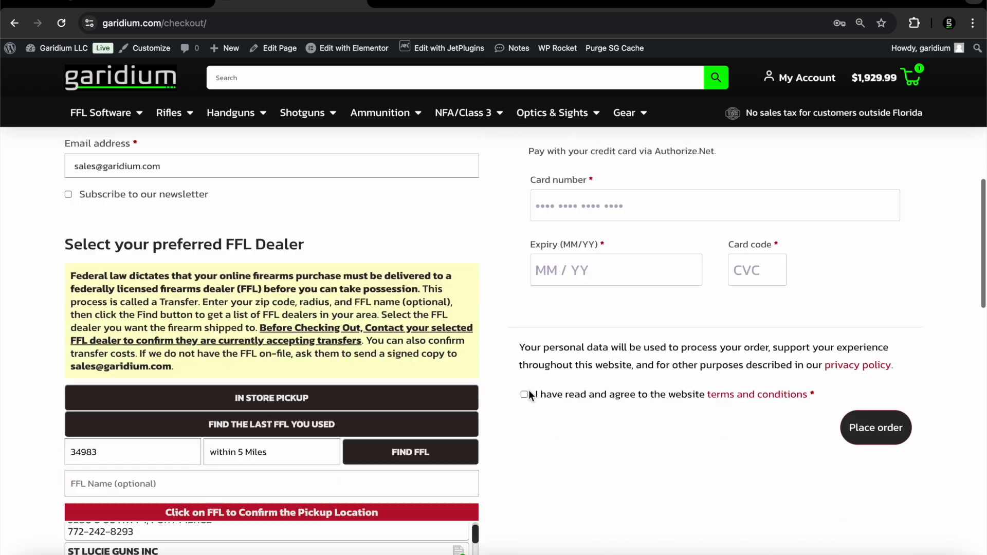
scroll(529, 395, "down", 1)
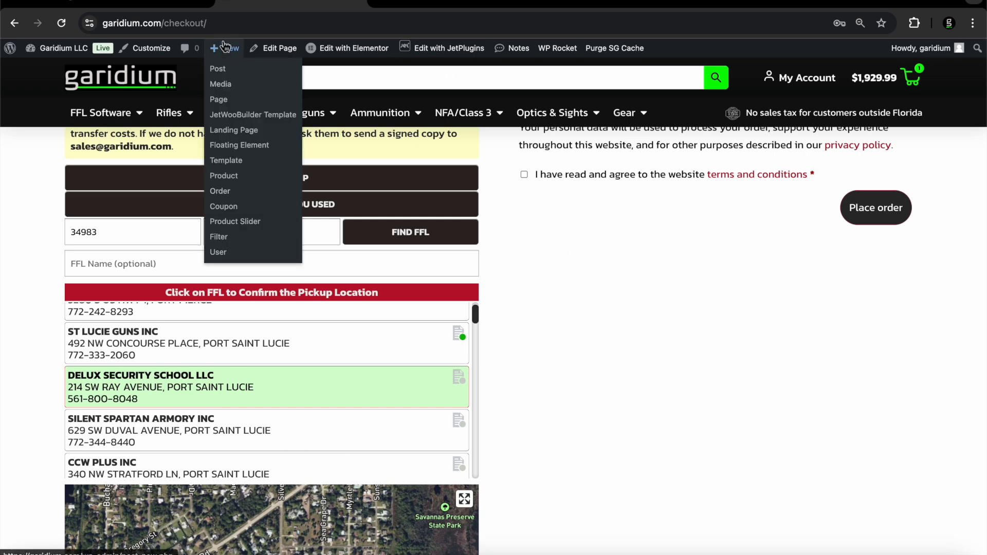
Return to WordPress admin and review the g-FFL Cockpit distributor cards, including MSR, Kroll and Lipseys
left_click(113, 10)
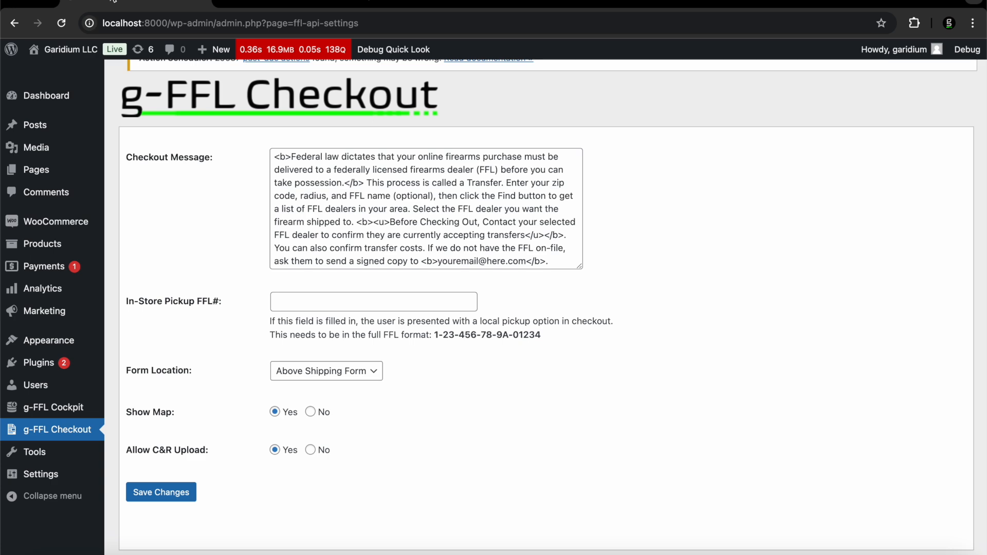
left_click(54, 407)
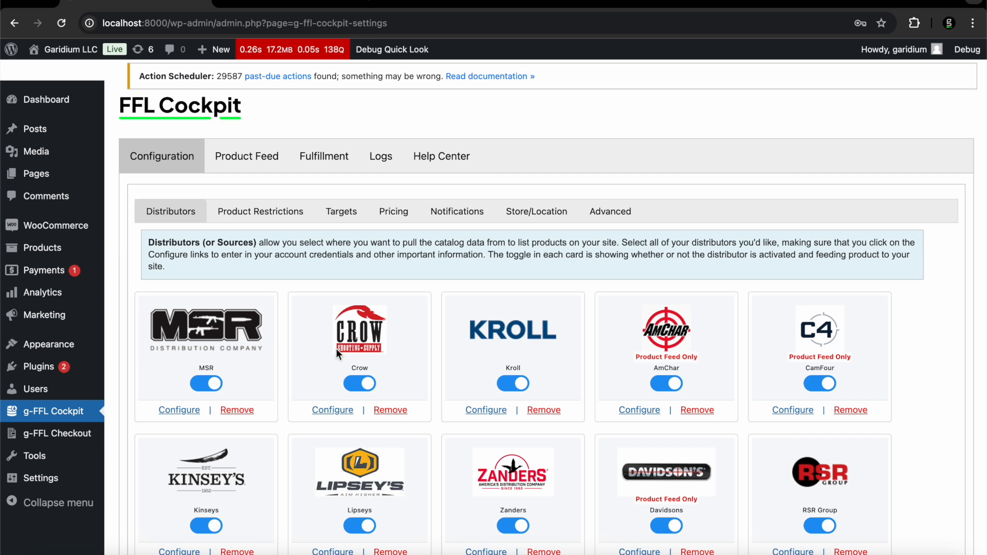
scroll(336, 348, "down", 3)
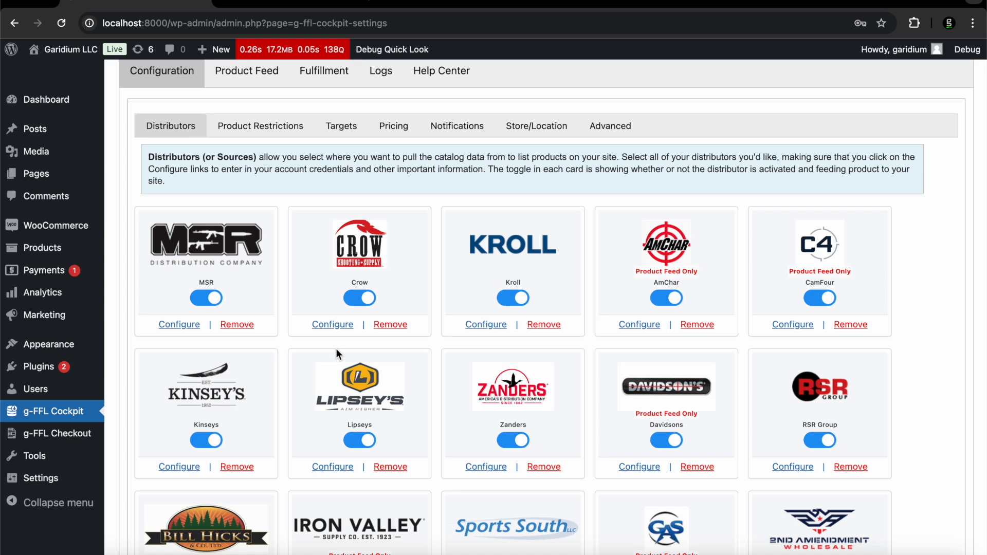
scroll(336, 348, "down", 2)
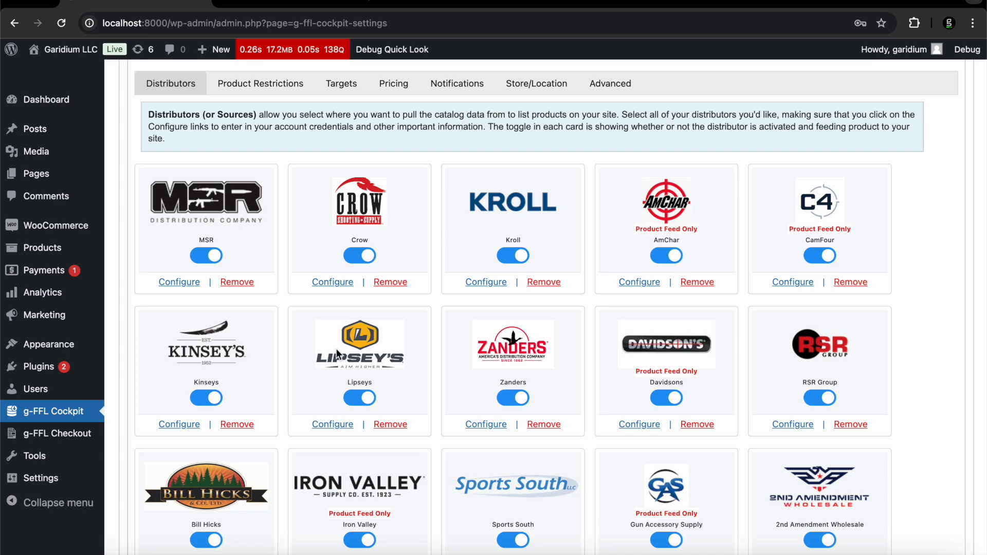
scroll(337, 354, "down", 4)
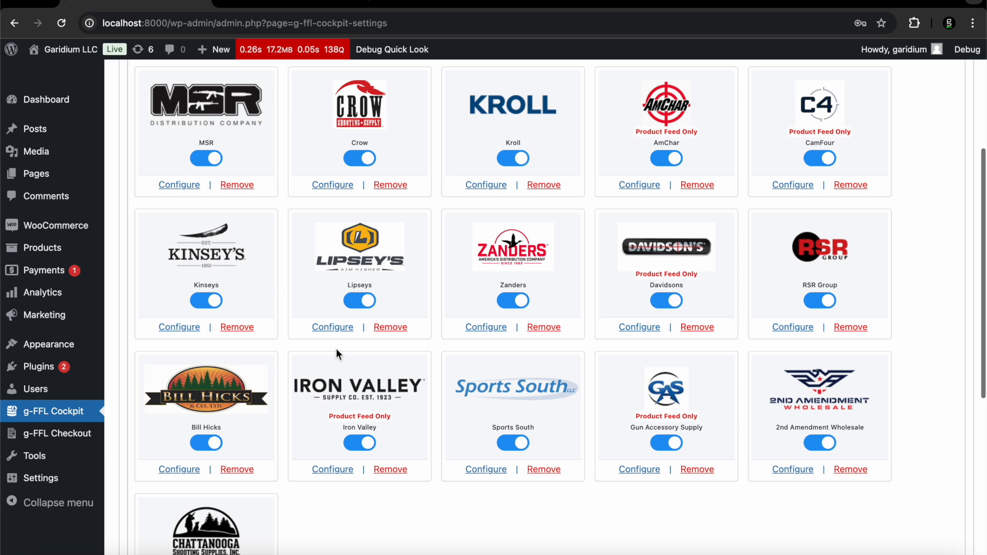
scroll(336, 354, "up", 3)
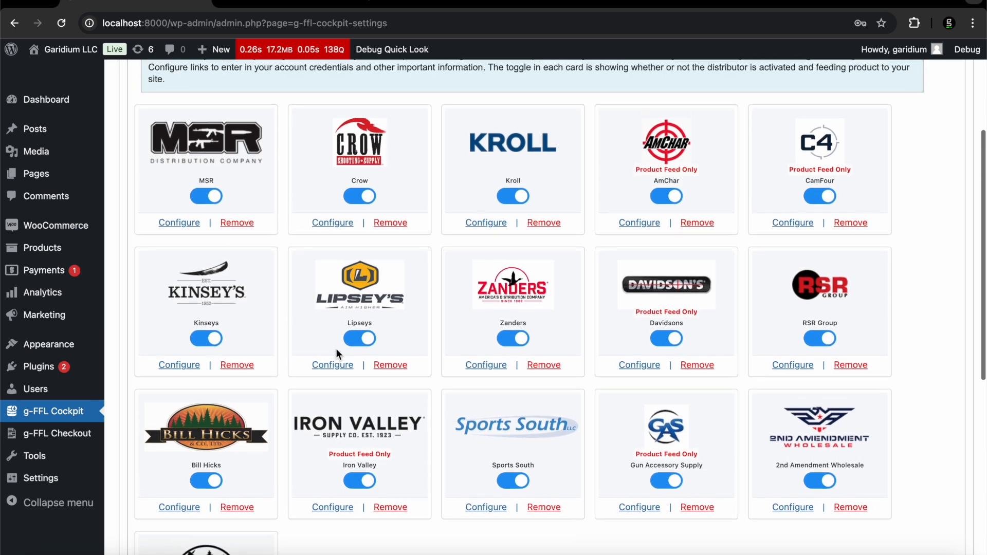
scroll(336, 349, "down", 2)
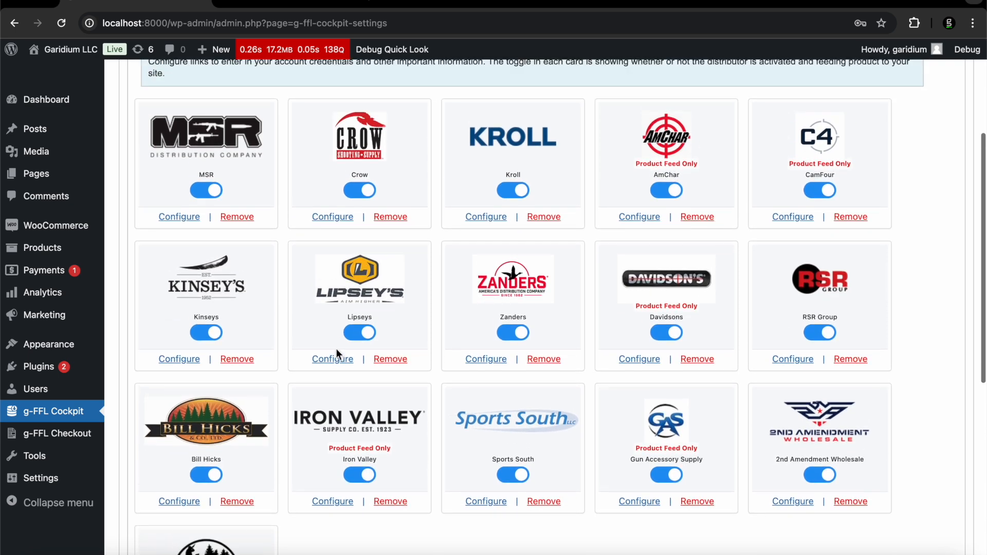
scroll(312, 284, "up", 3)
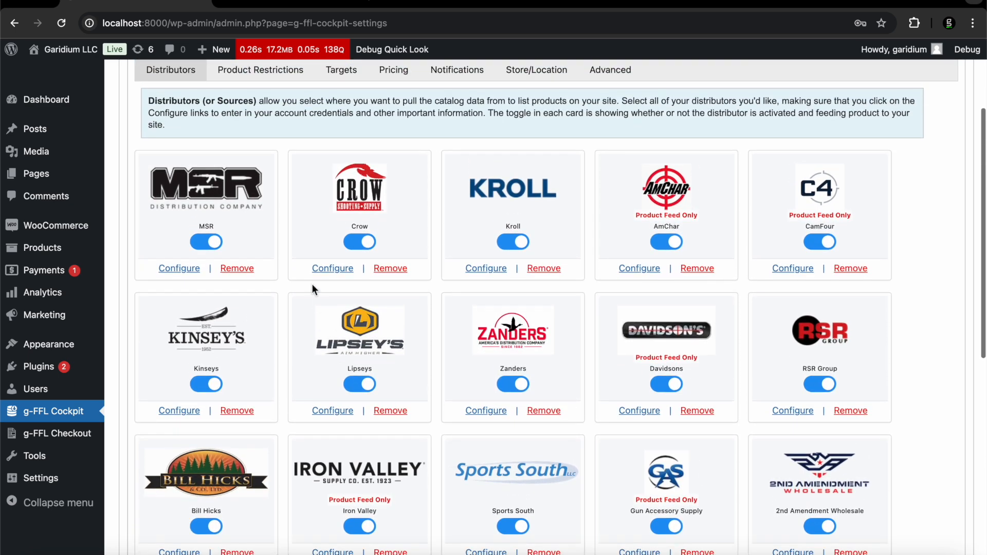
Remove every distributor except Chattanooga Shooting Supplies, confirming each deletion
left_click(237, 268)
key("Return")
left_click(237, 268)
key("Return")
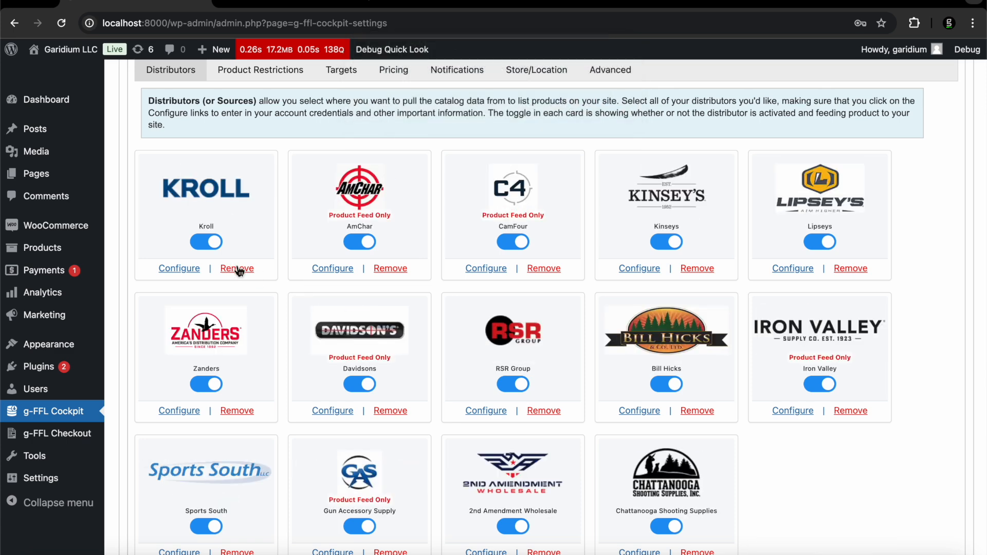
left_click(237, 268)
key("Return")
left_click(237, 268)
key("Return")
left_click(237, 269)
key("Return")
left_click(237, 269)
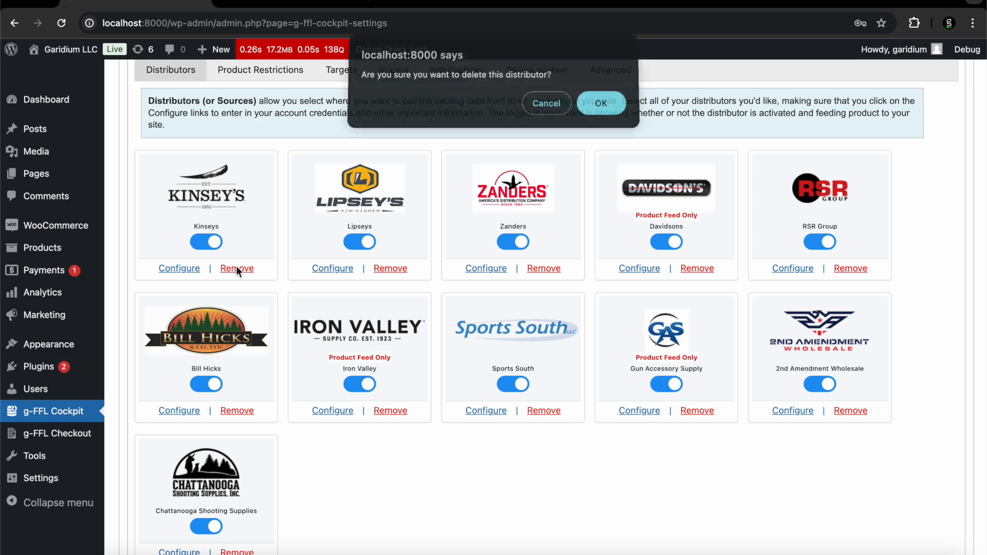
key("Return")
left_click(237, 268)
key("Return")
left_click(237, 268)
key("Return")
left_click(237, 268)
key("Return")
left_click(237, 269)
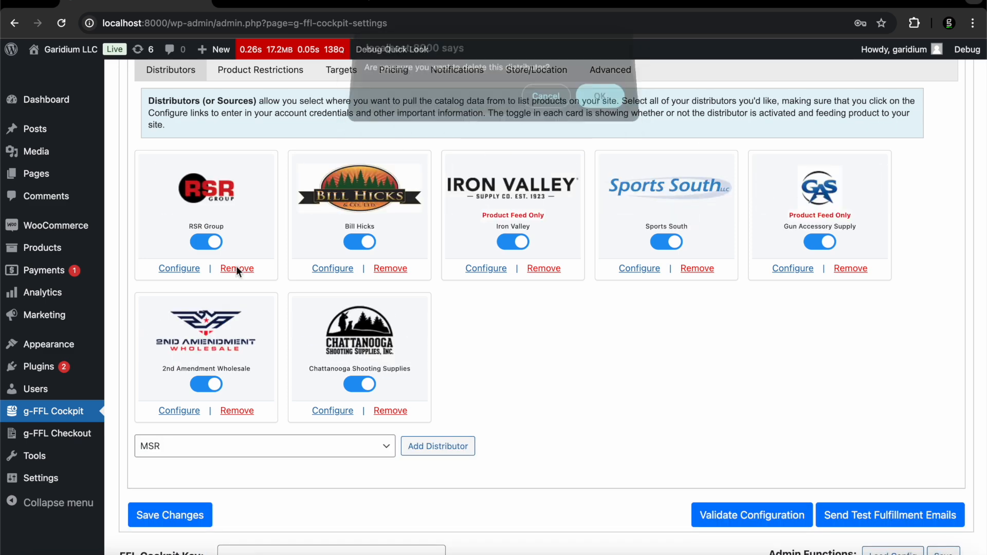
key("Return")
left_click(236, 266)
key("Return")
left_click(236, 266)
key("Return")
left_click(236, 266)
key("Return")
left_click(235, 266)
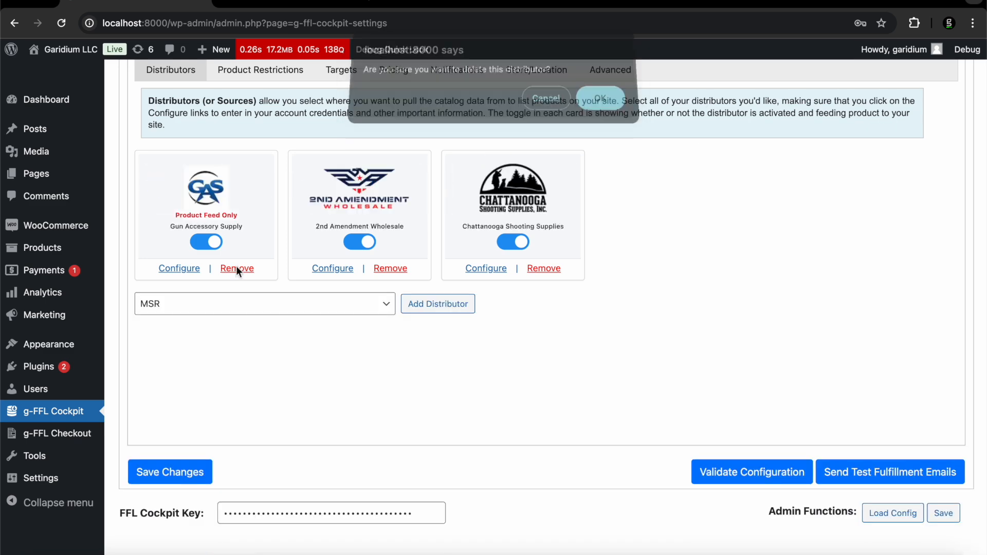
key("Return")
left_click(236, 266)
key("Return")
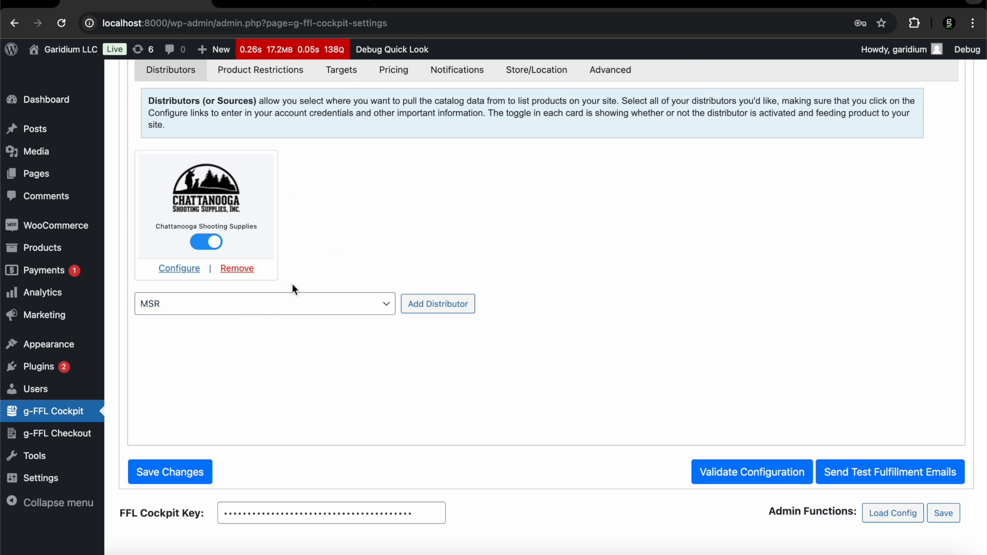
Add Sports South as a distributor and switch it on
left_click(253, 310)
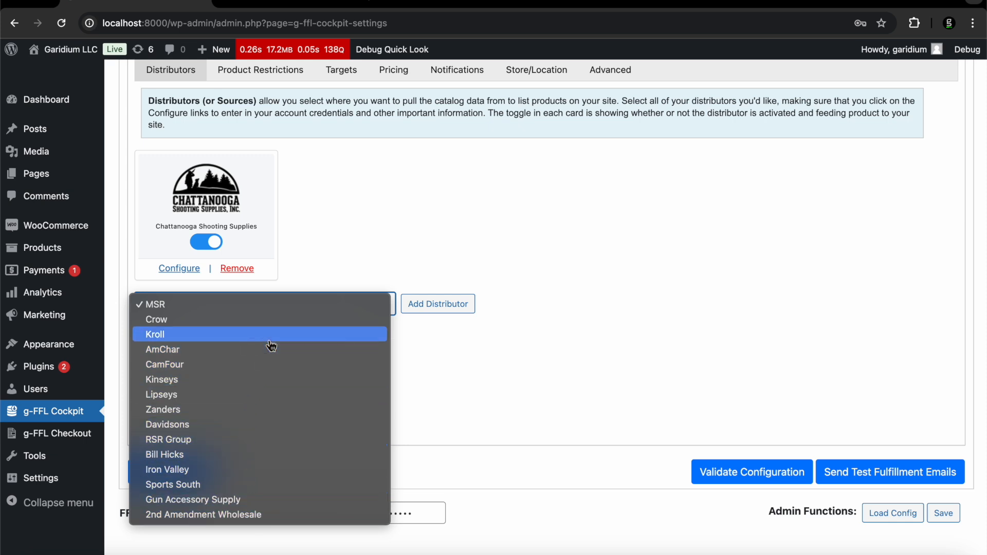
left_click(261, 485)
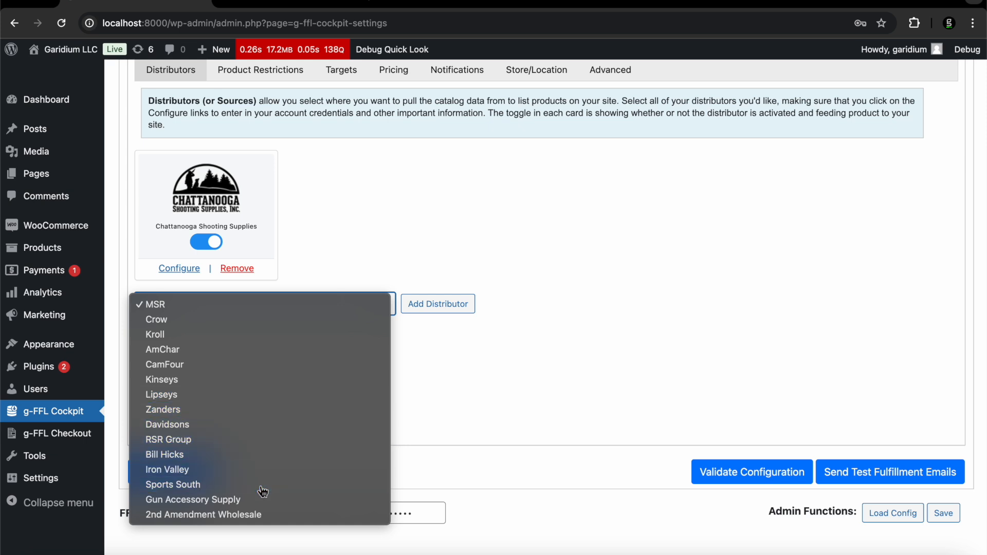
left_click(441, 312)
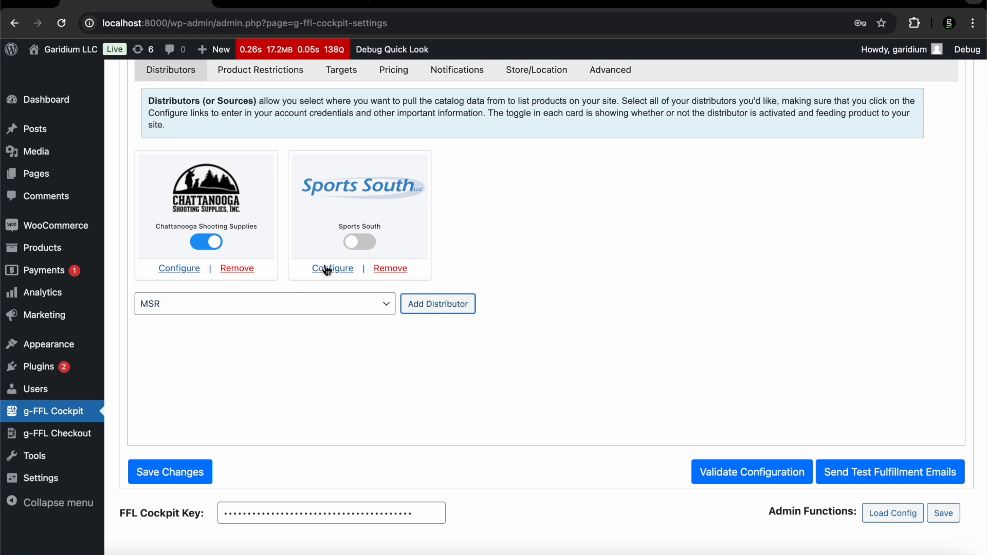
left_click(366, 244)
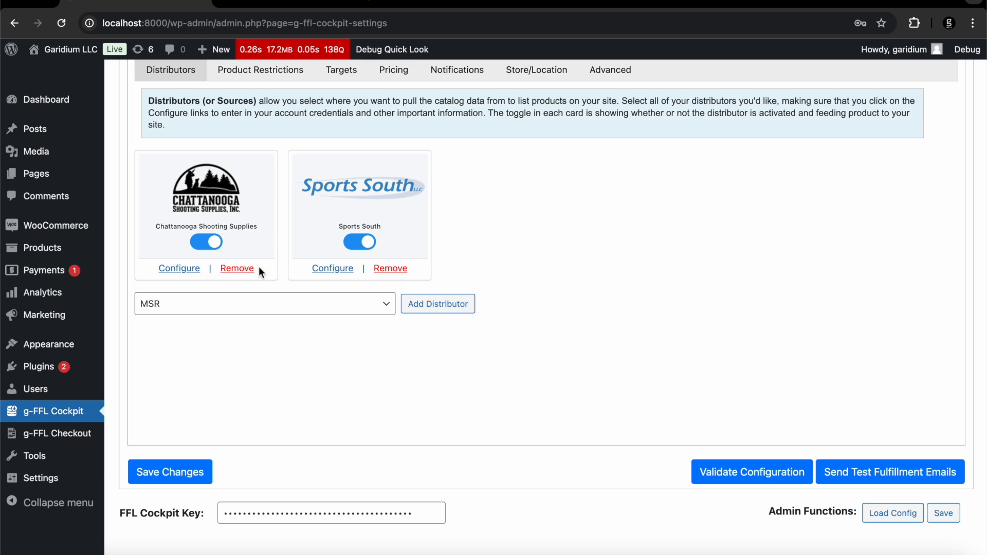
left_click(319, 270)
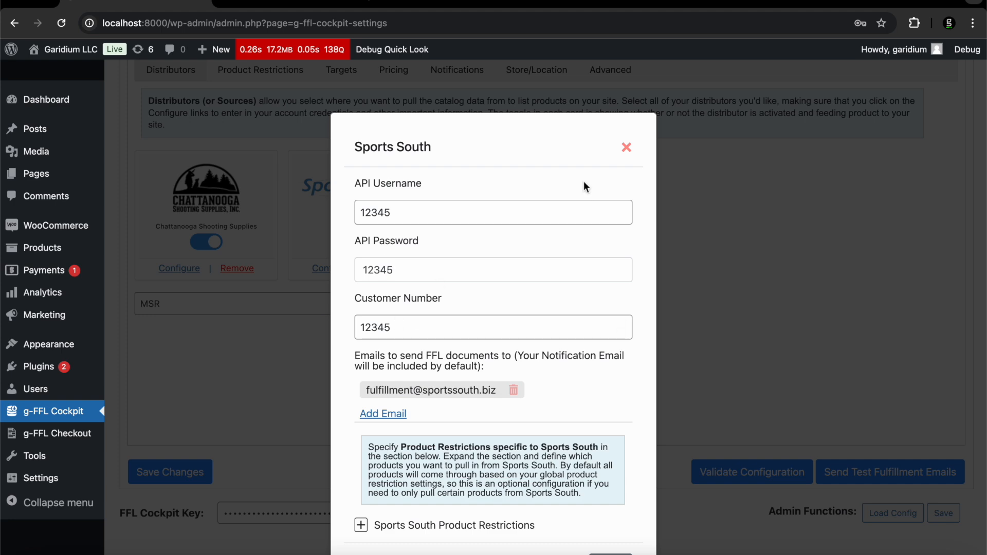
left_click(625, 148)
left_click(179, 268)
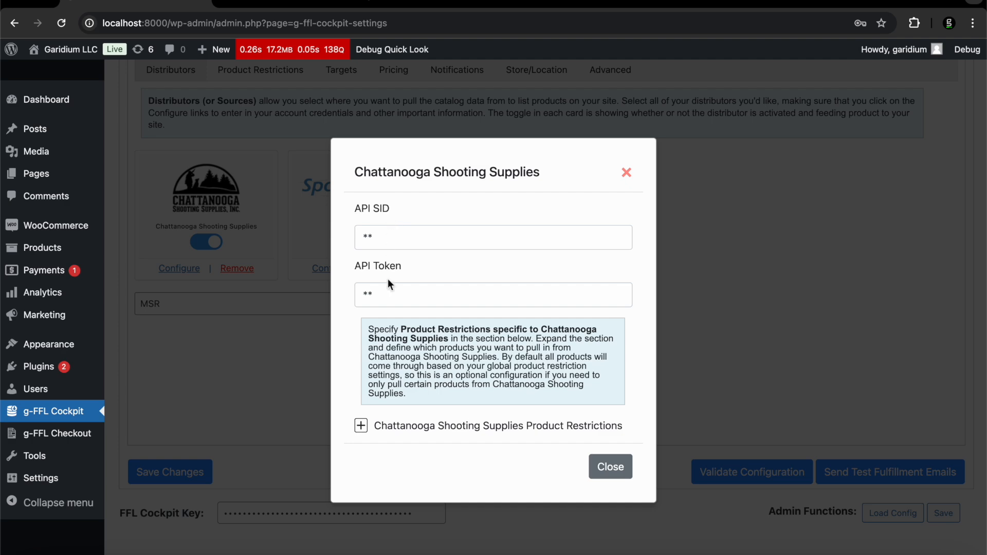
left_click(626, 172)
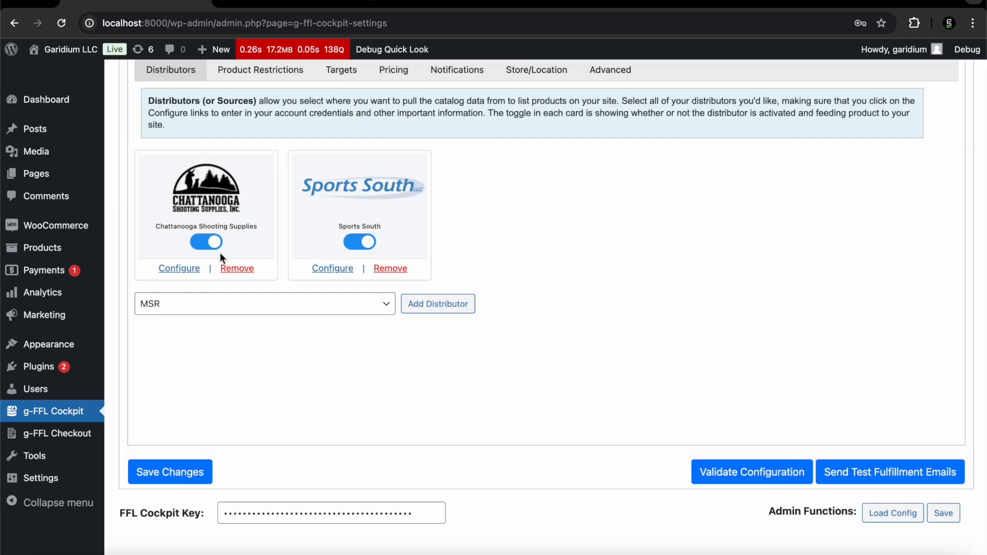
Add RSR Group as a distributor and switch it on
left_click(221, 305)
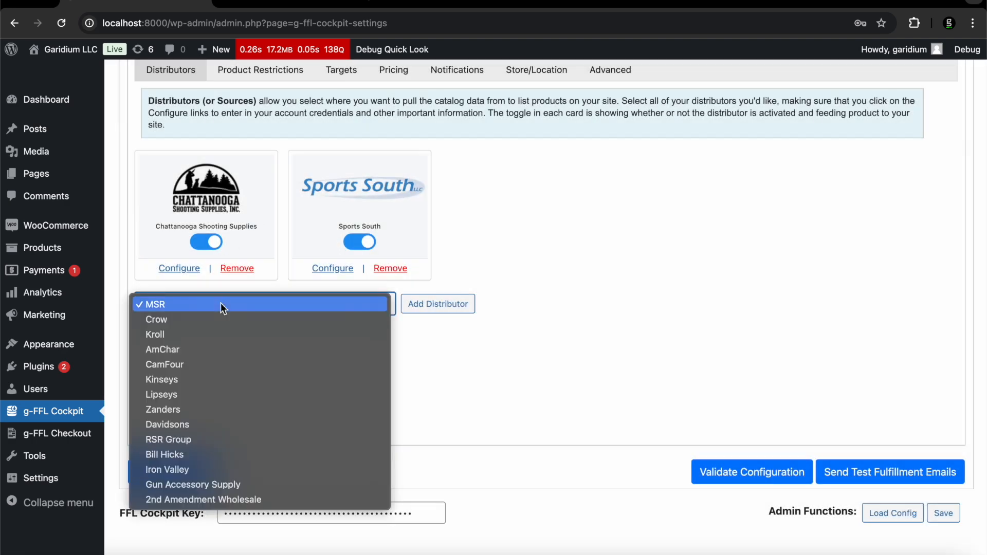
left_click(217, 439)
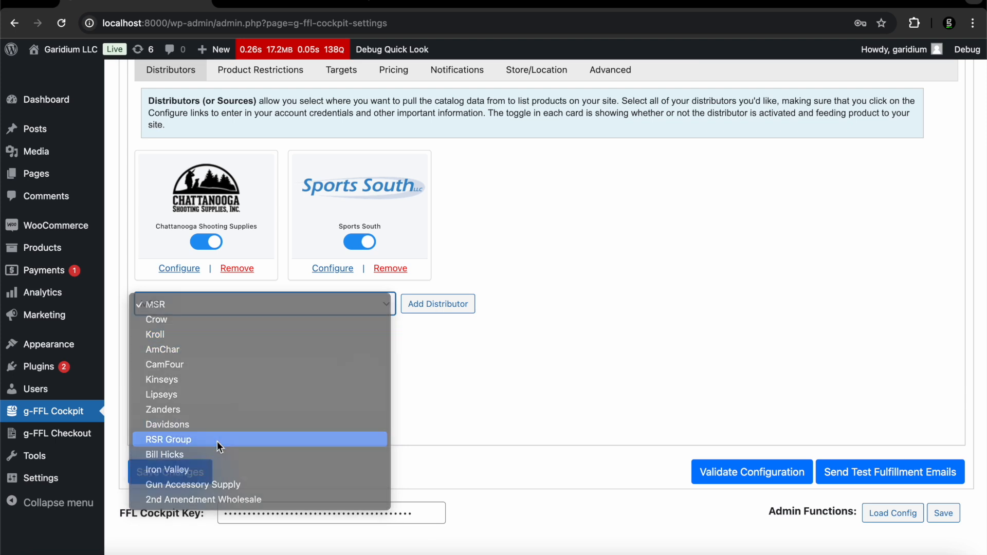
left_click(437, 304)
left_click(514, 242)
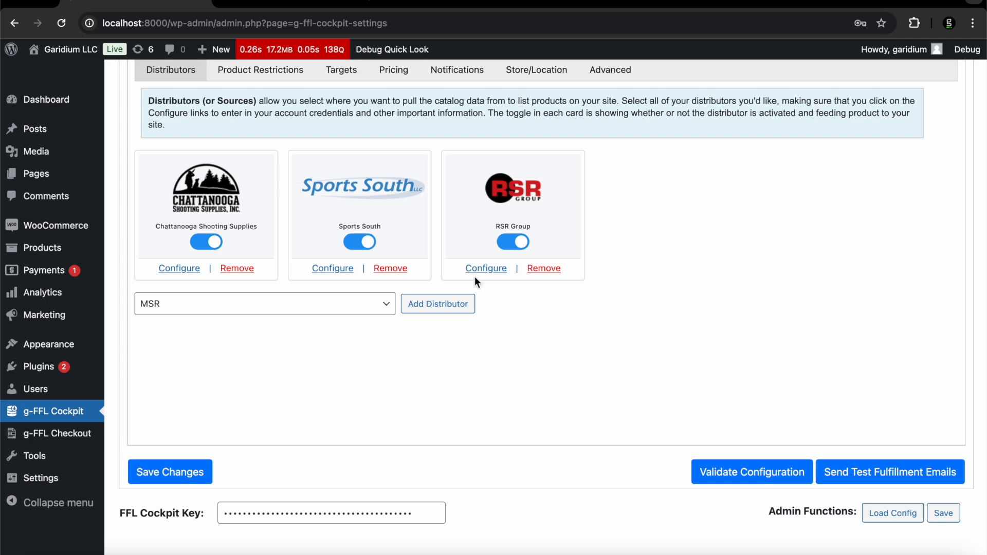
In RSR Group's connection settings, raise the Main Account Number by one
left_click(485, 268)
left_click(621, 208)
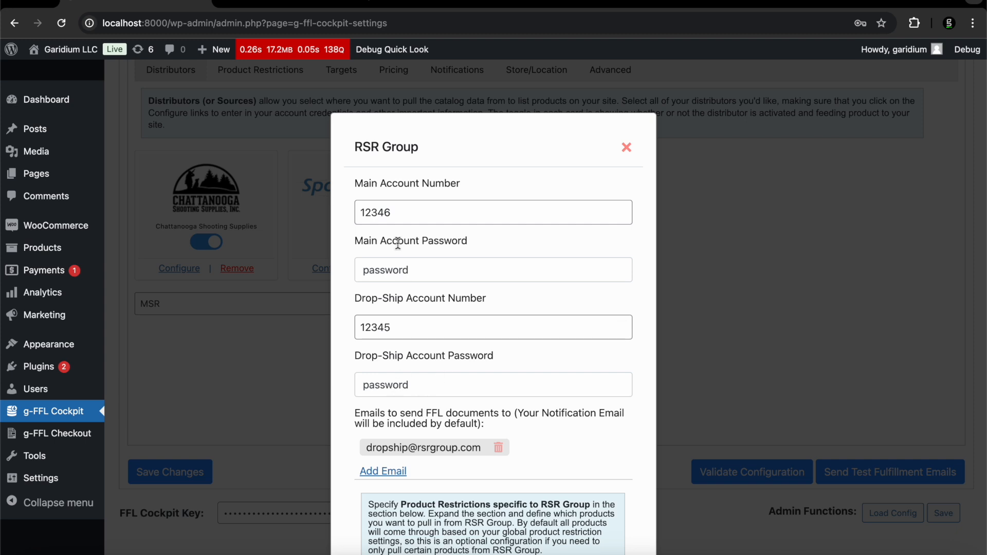
left_click(628, 154)
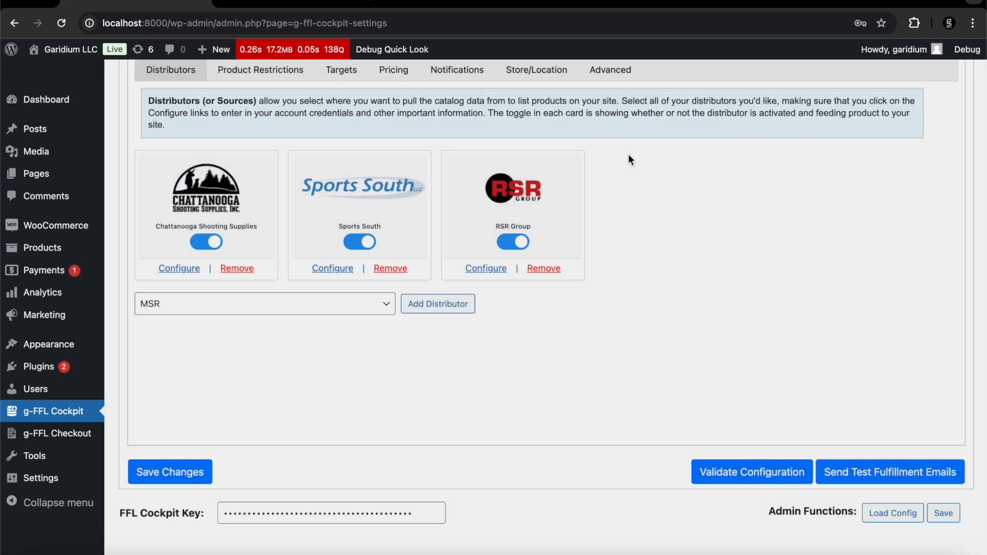
Save the distributor changes and dismiss the 'FFL Cockpit Changes Applied' alert
scroll(456, 319, "up", 2)
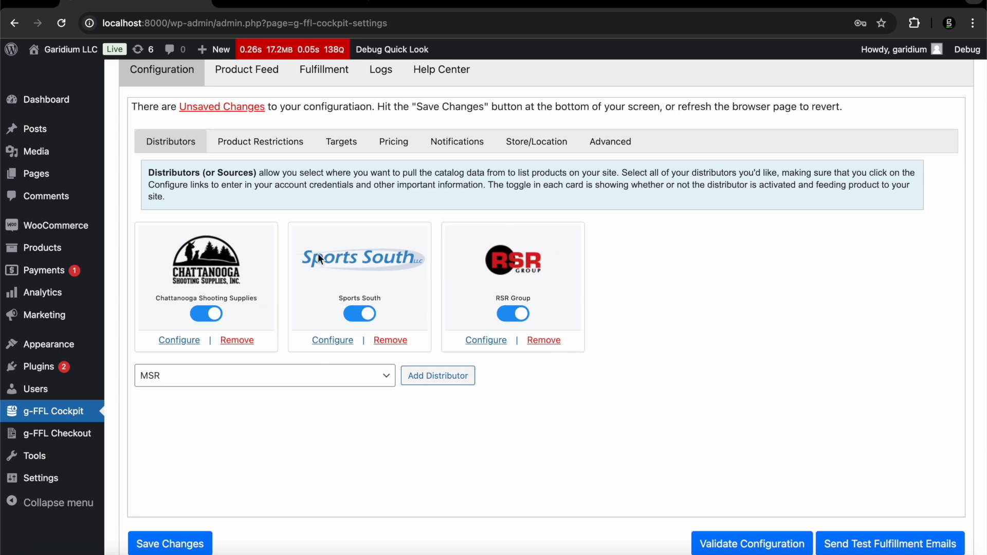
scroll(232, 360, "down", 1)
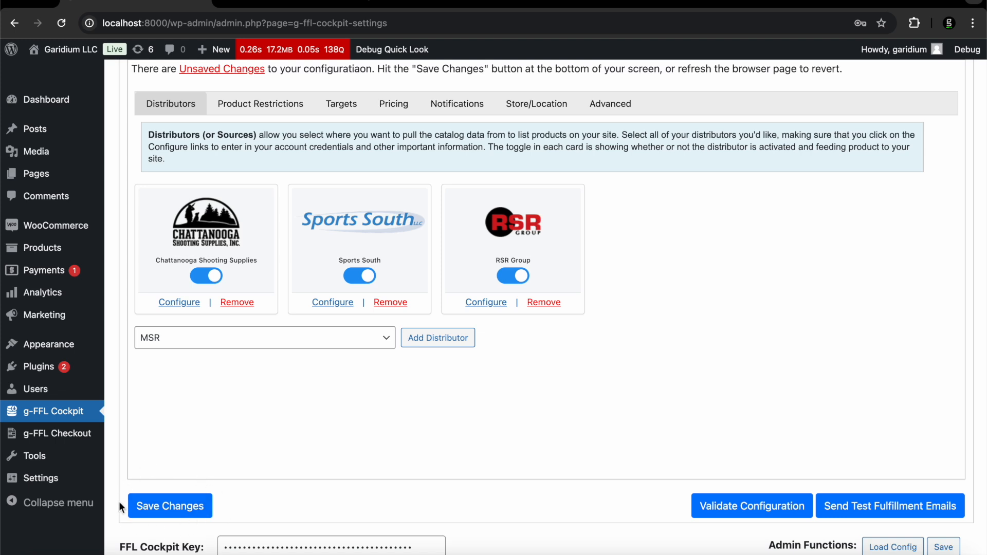
left_click(191, 506)
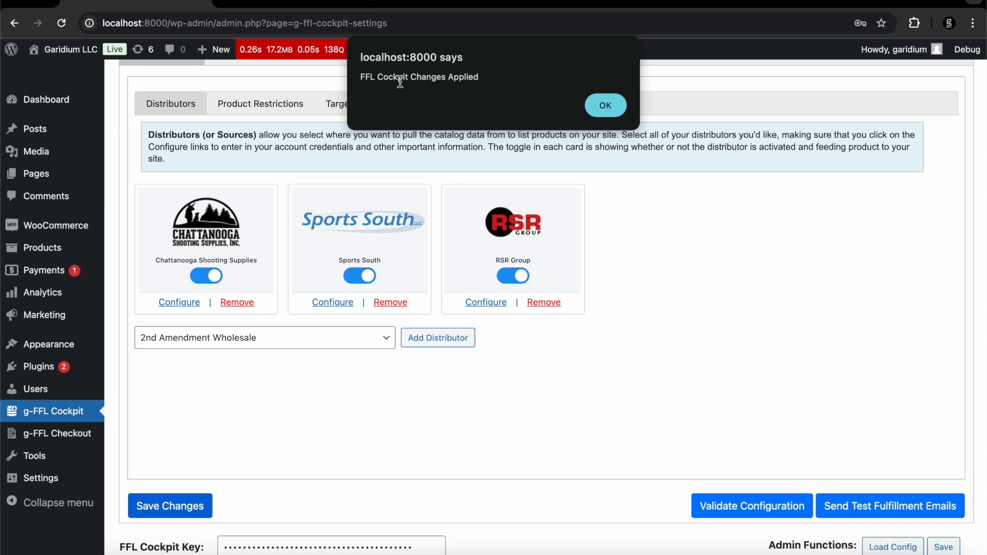
left_click(605, 105)
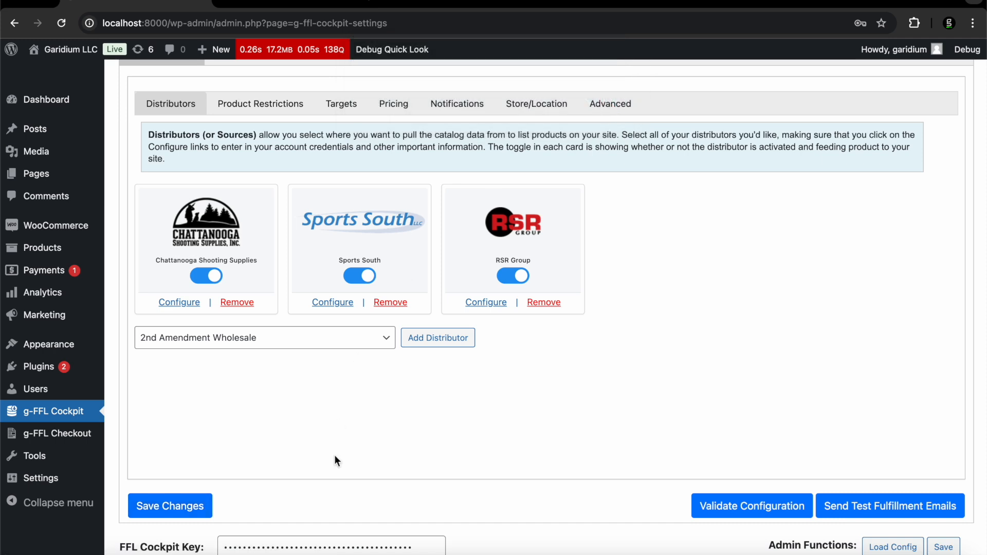
scroll(393, 255, "up", 1)
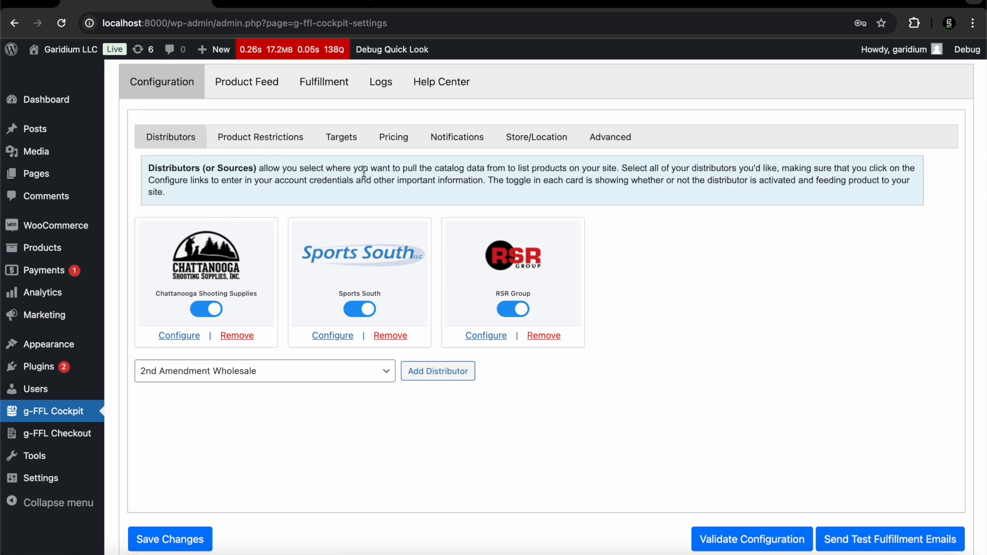
In Chattanooga Shooting Supplies' product restrictions, remove all excluded brands
left_click(179, 339)
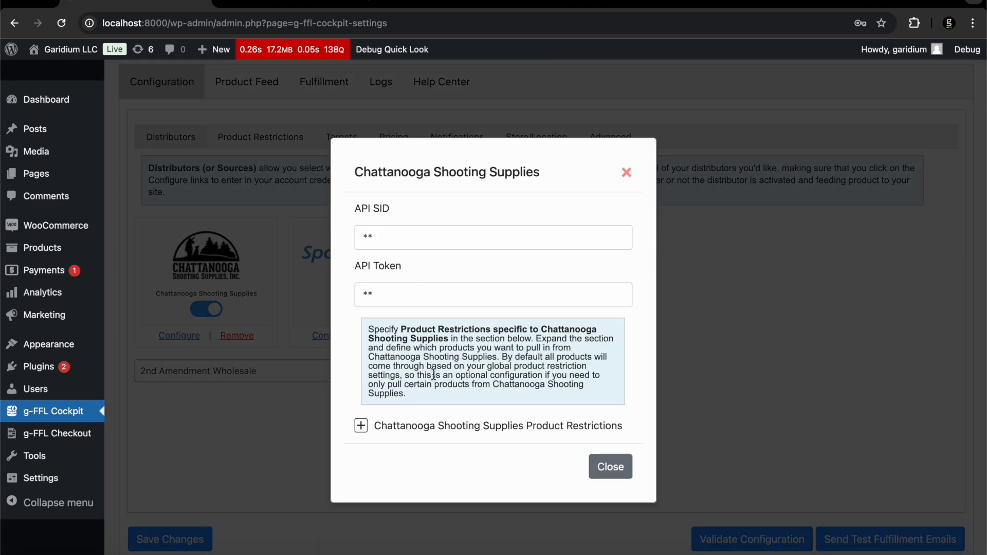
left_click(430, 431)
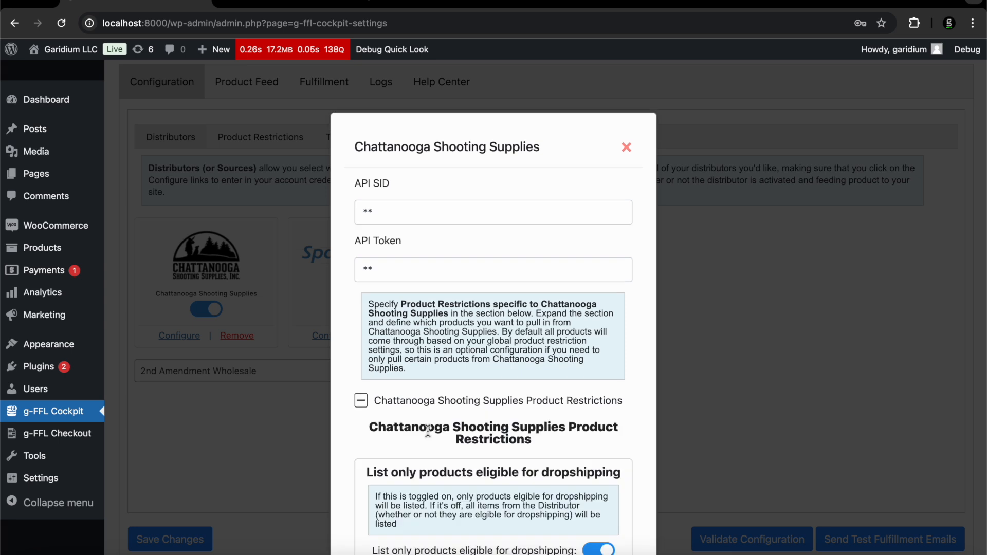
scroll(427, 431, "down", 6)
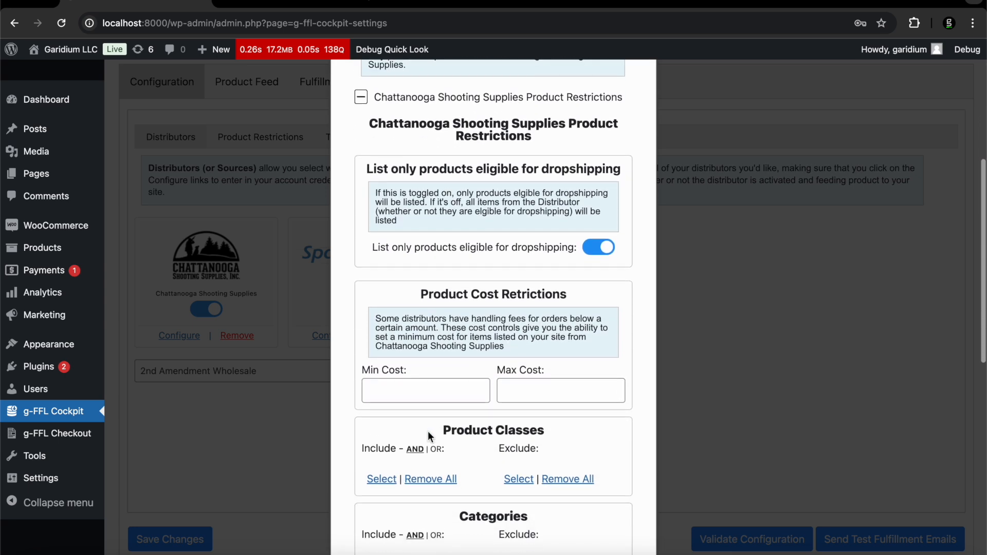
scroll(427, 436, "down", 2)
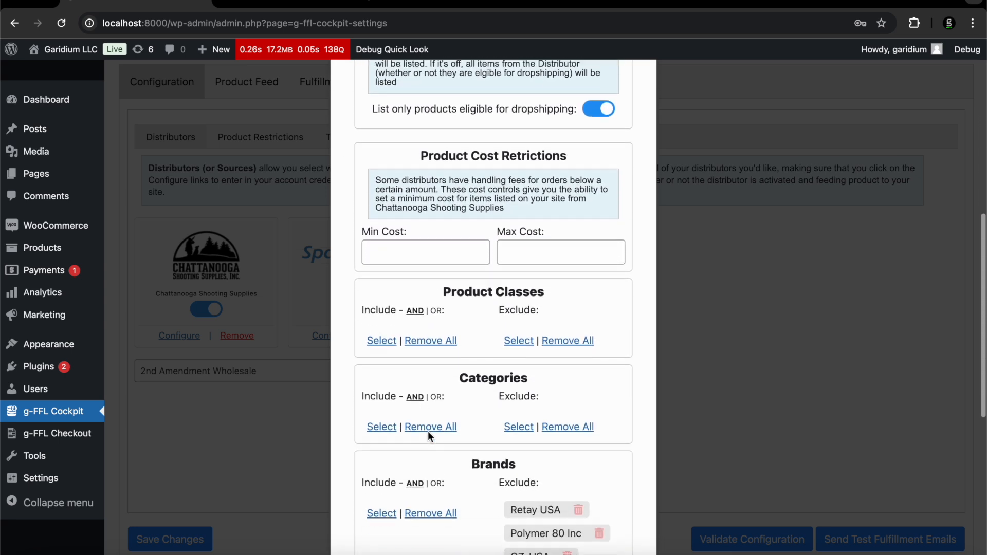
scroll(430, 437, "up", 3)
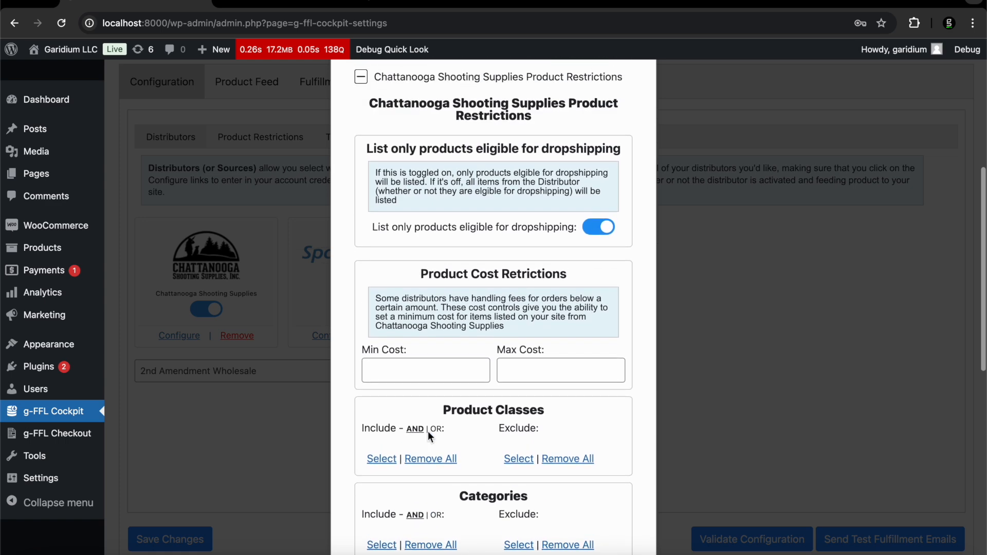
scroll(429, 435, "down", 8)
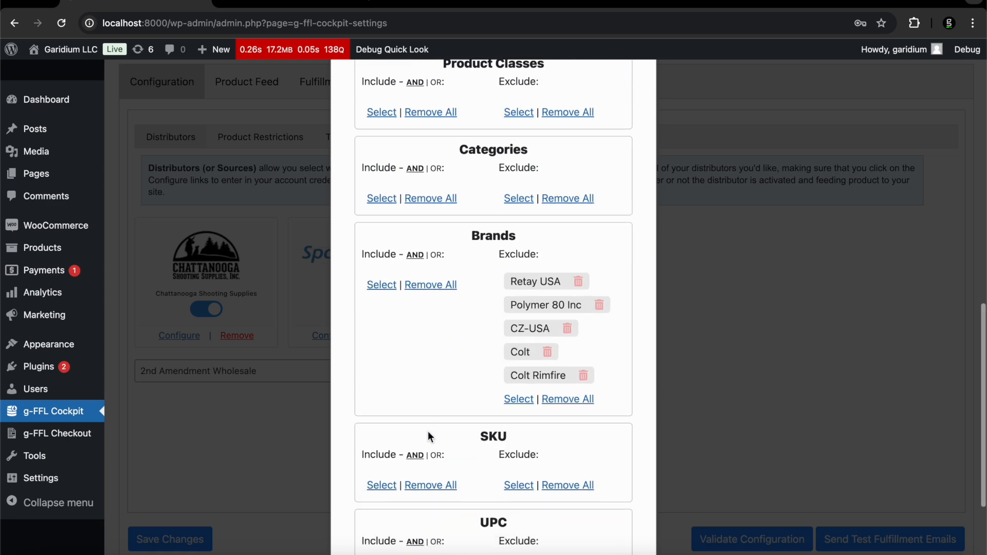
left_click(558, 401)
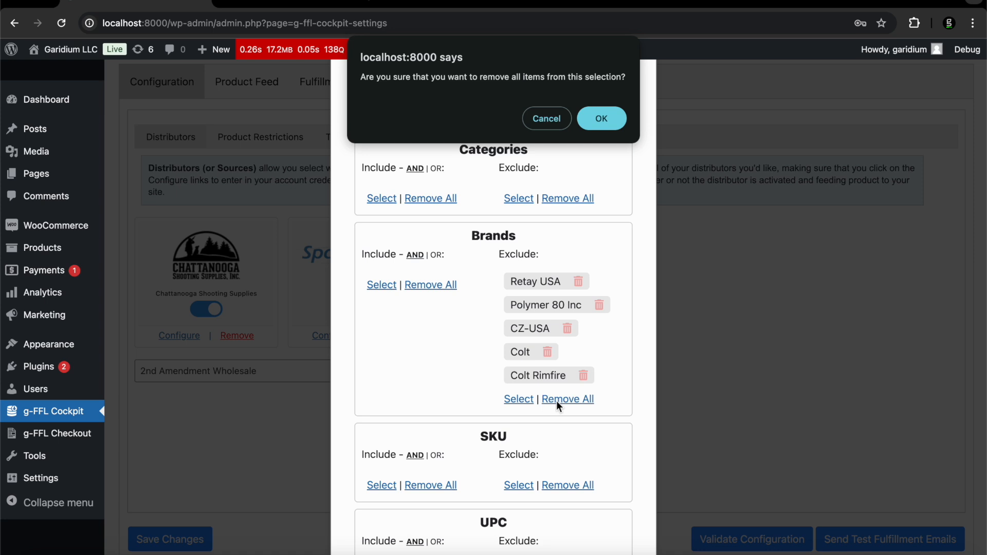
key("Return")
Include the Firearms (FA) product class and browse categories without changing them
scroll(457, 289, "up", 5)
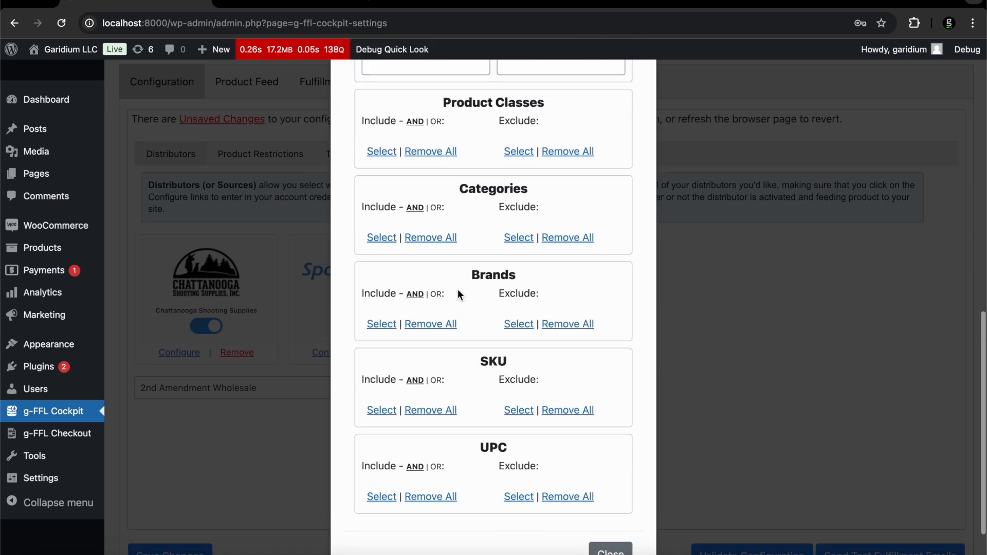
scroll(457, 289, "down", 4)
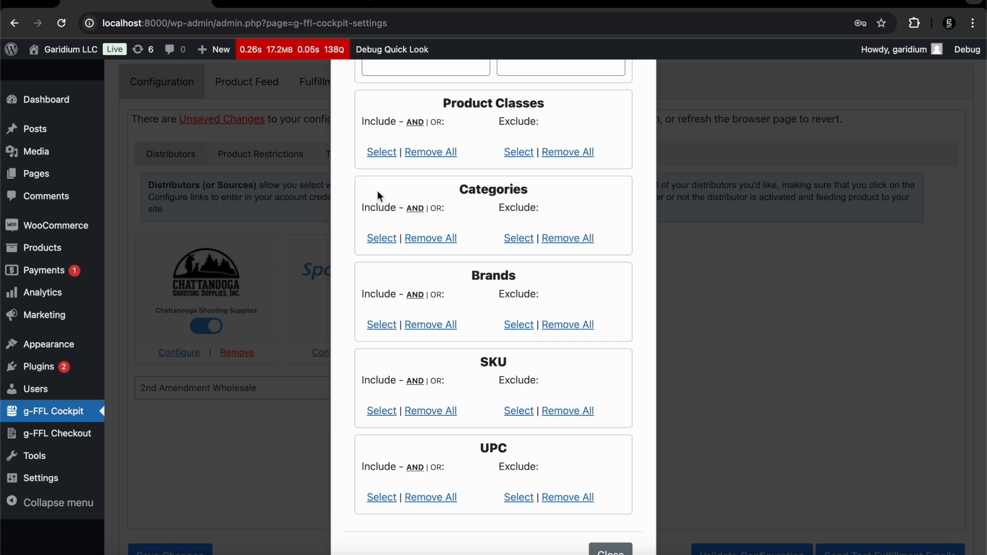
scroll(367, 154, "up", 3)
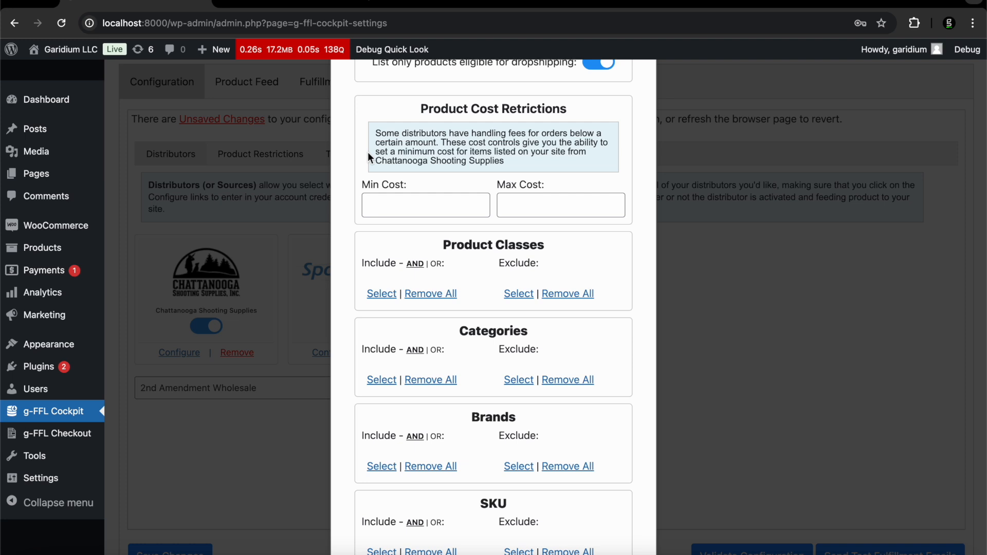
left_click(372, 293)
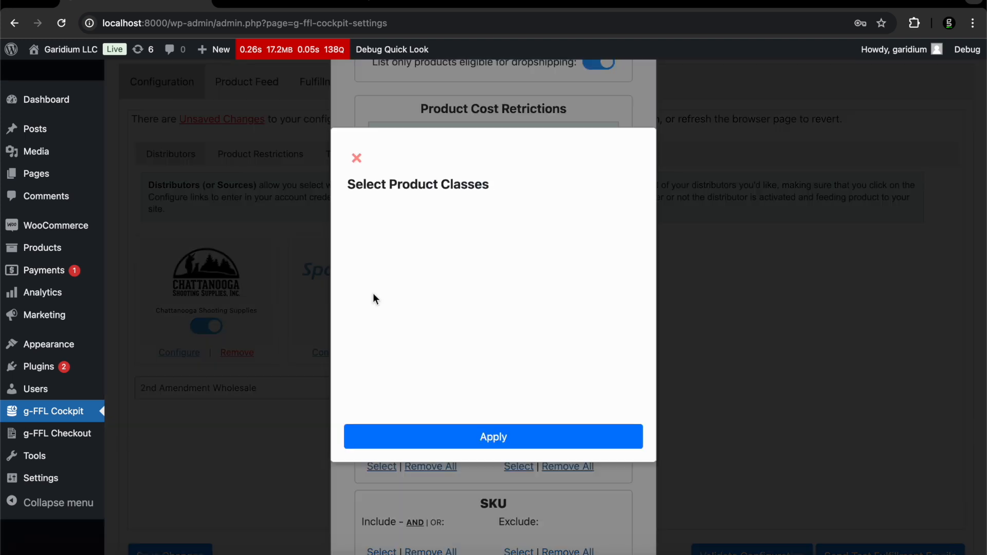
left_click(349, 323)
left_click(481, 437)
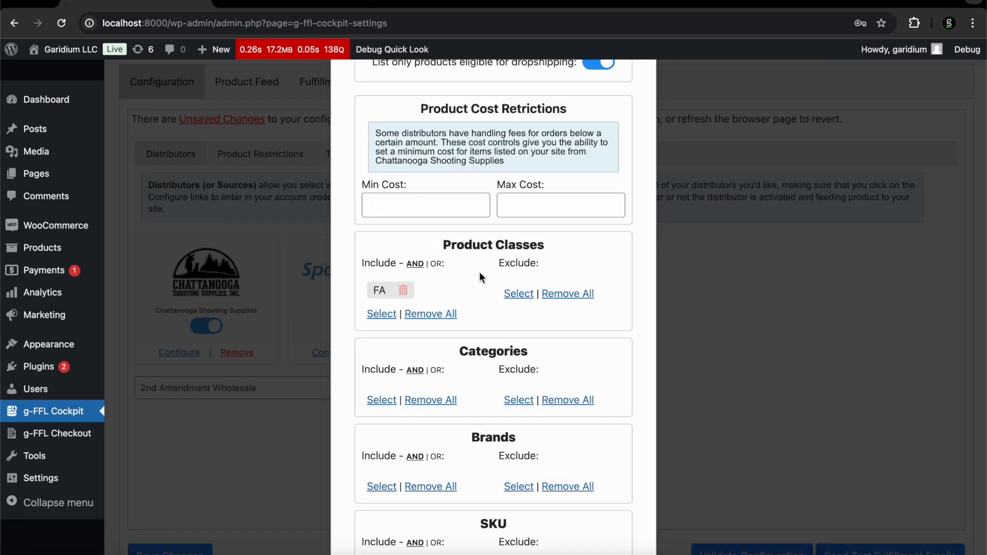
left_click(382, 400)
scroll(451, 288, "down", 3)
scroll(450, 288, "up", 4)
scroll(450, 288, "down", 5)
scroll(449, 283, "up", 5)
left_click(357, 159)
Remove all included product classes and close Chattanooga's settings
left_click(429, 315)
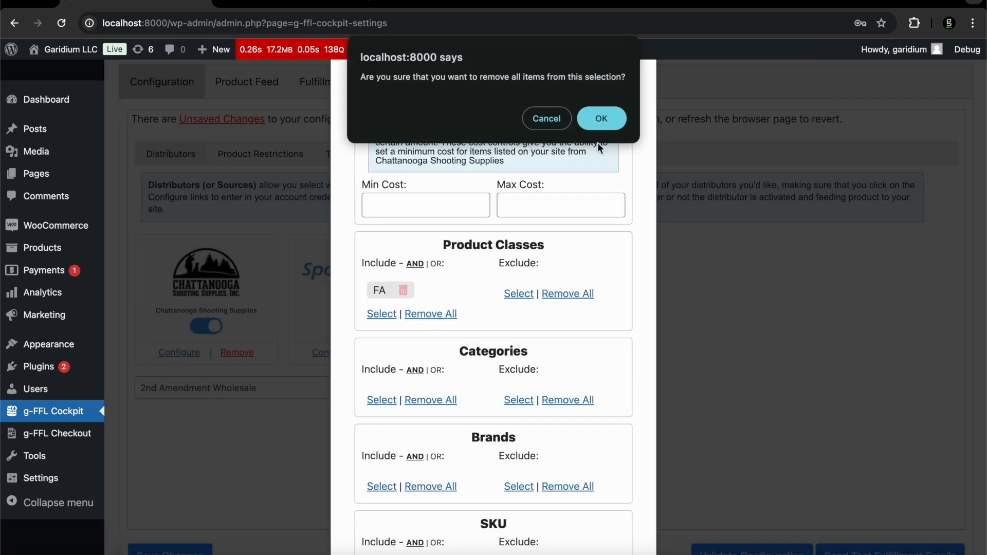
left_click(601, 116)
scroll(554, 310, "down", 4)
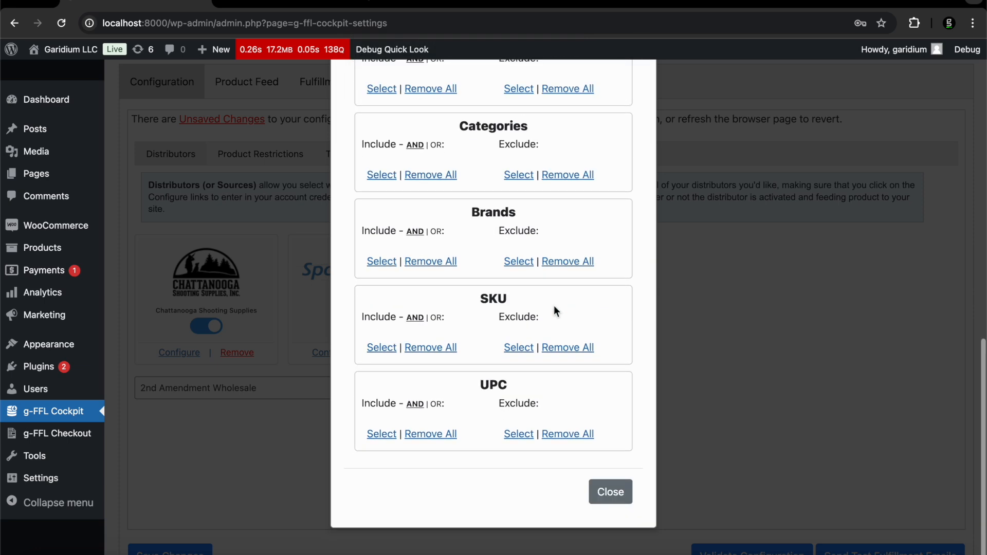
left_click(606, 496)
Switch to the store-wide Product Restrictions sub-tab
scroll(279, 457, "up", 2)
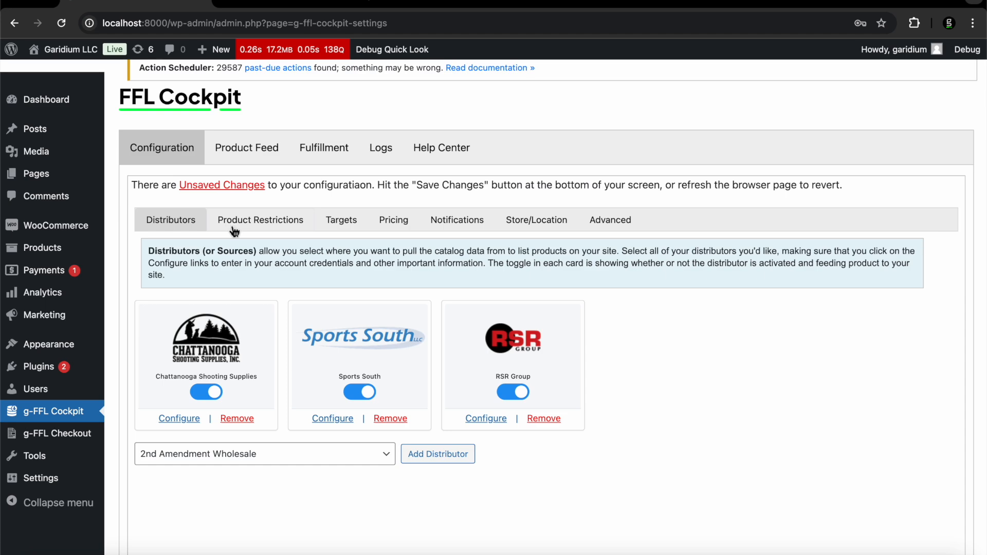
left_click(271, 229)
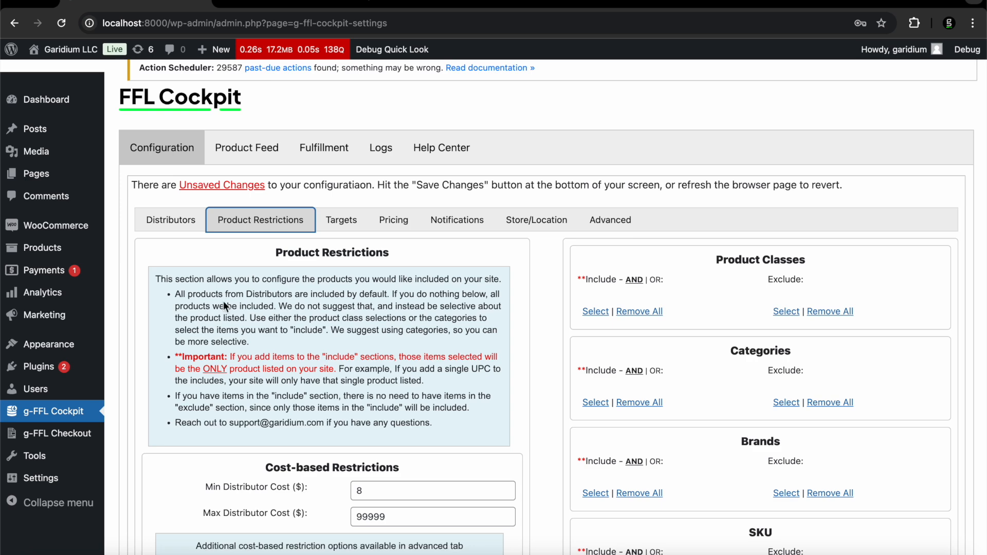
left_click(172, 229)
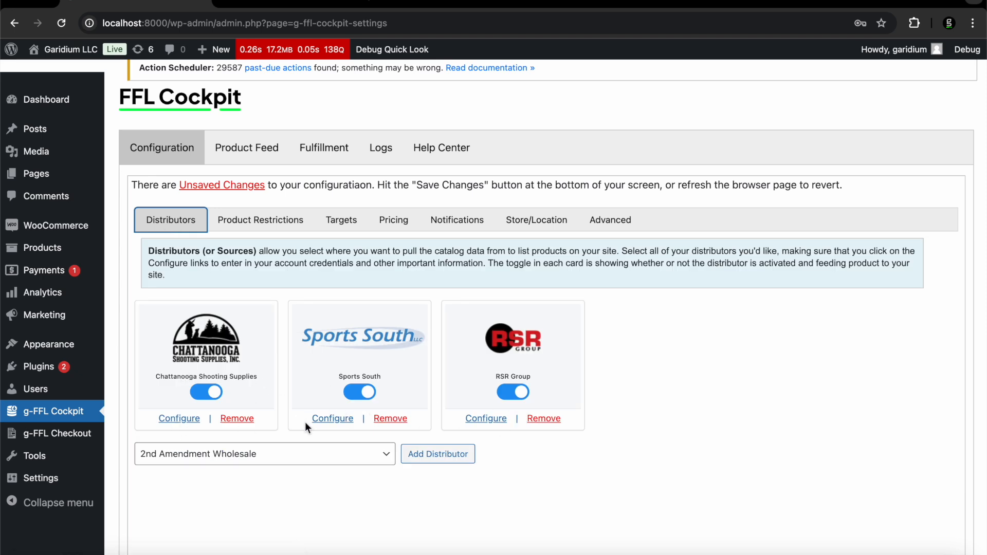
left_click(240, 220)
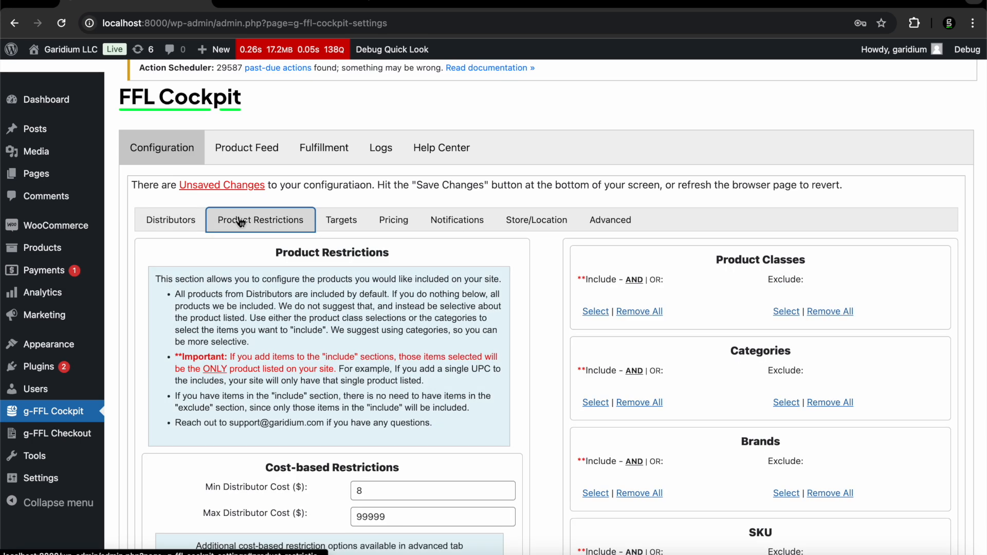
scroll(680, 329, "down", 3)
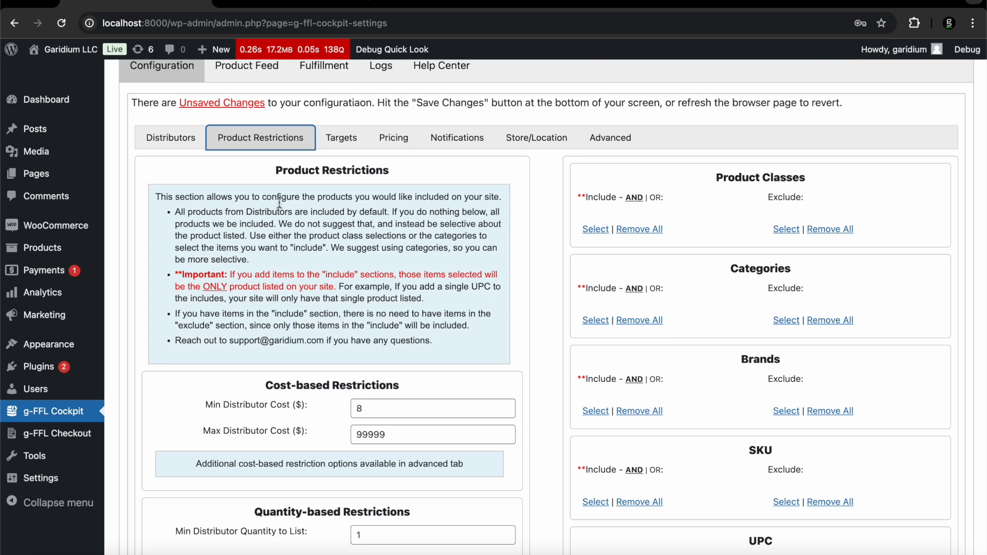
scroll(279, 203, "down", 2)
scroll(279, 203, "up", 1)
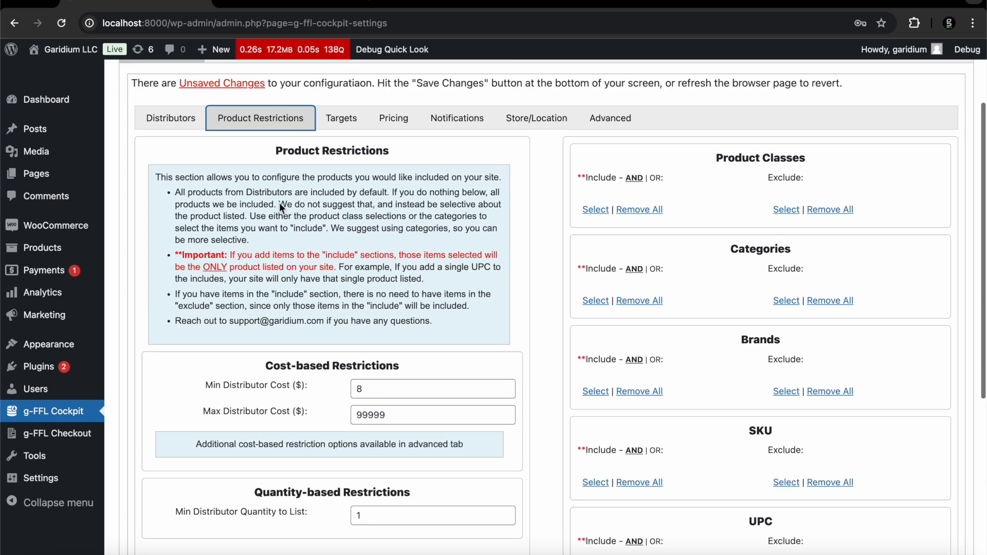
scroll(279, 203, "down", 1)
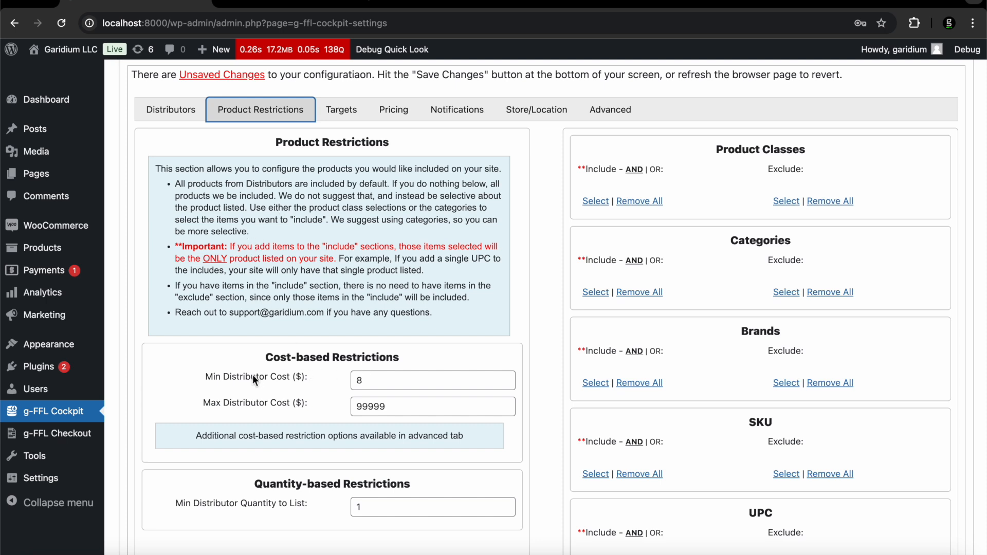
Review the $8 to $99999 distributor cost limits and the quantity-based restrictions
double_click(349, 381)
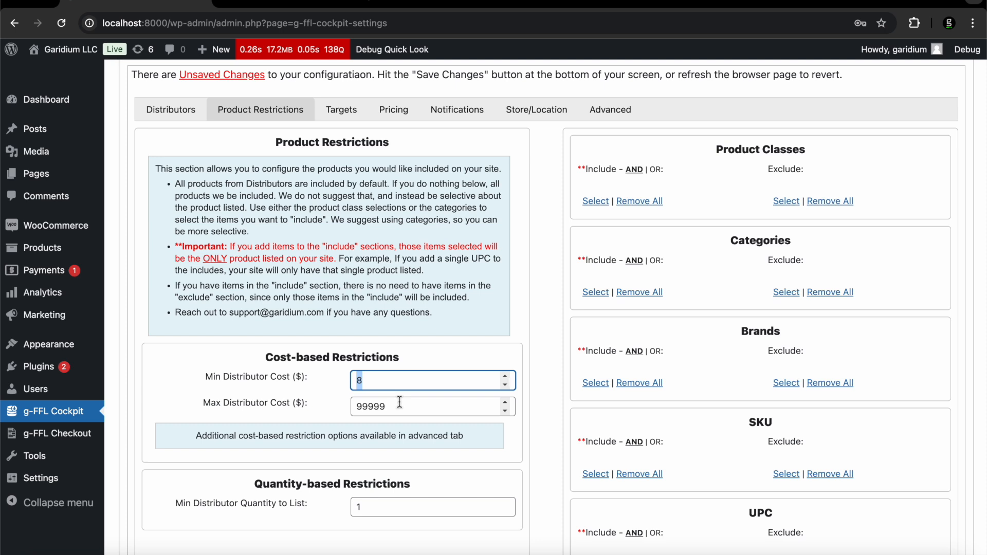
left_click(395, 384)
scroll(359, 363, "down", 1)
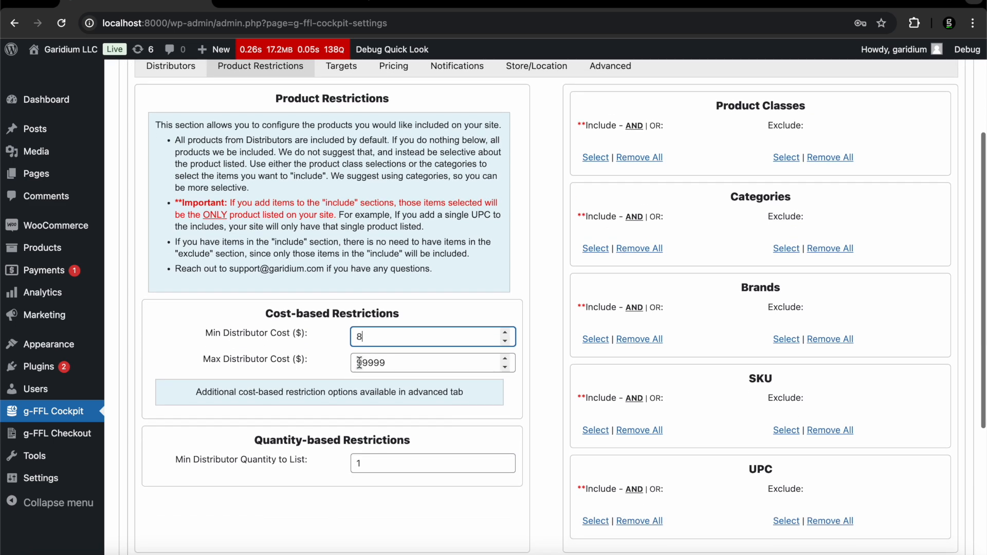
left_click_drag(254, 440, 429, 448)
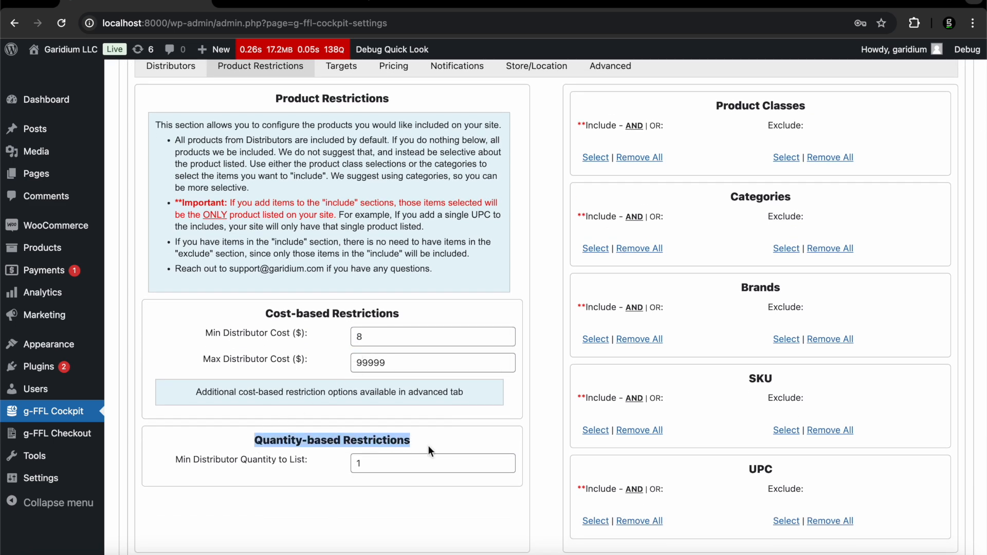
scroll(428, 445, "down", 1)
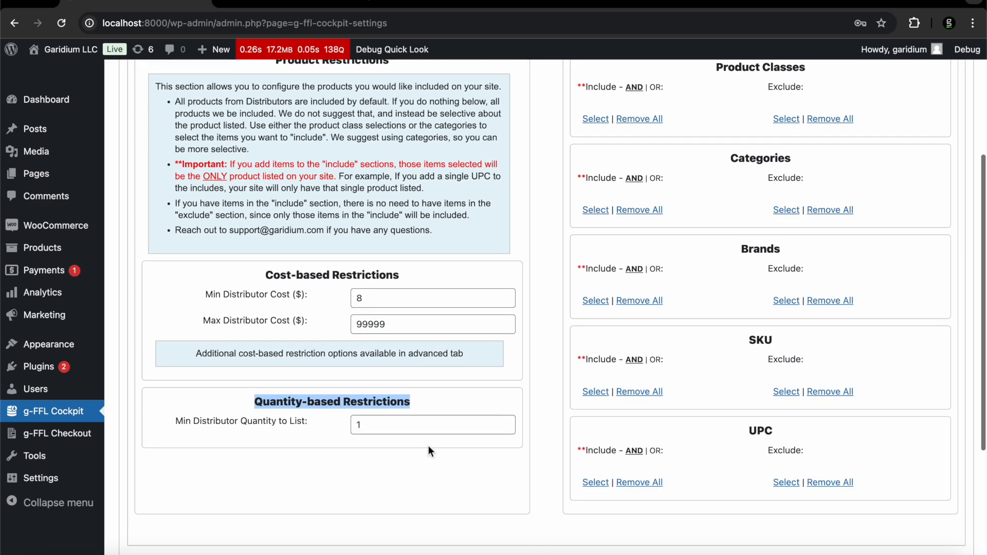
left_click(390, 430)
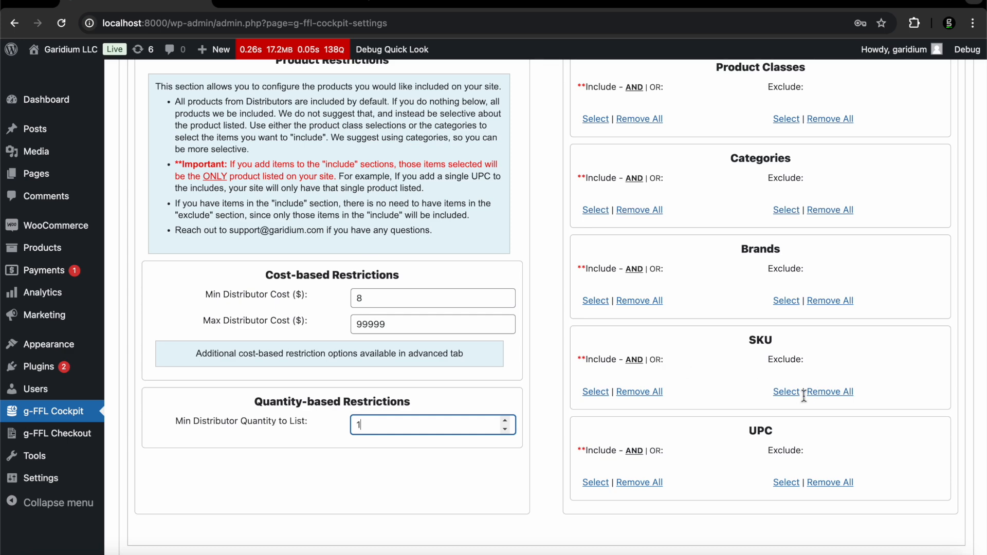
scroll(804, 396, "up", 4)
scroll(803, 396, "down", 2)
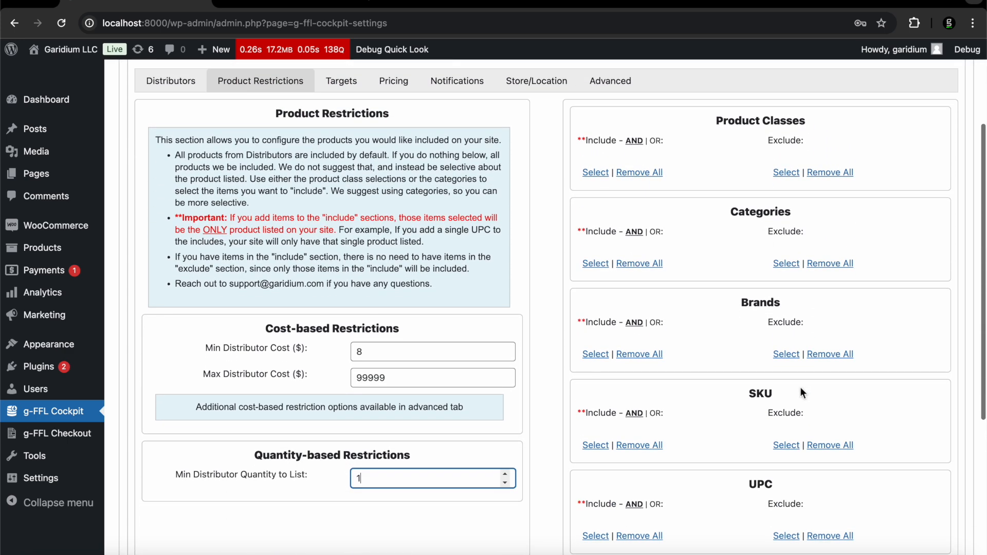
scroll(741, 131, "up", 1)
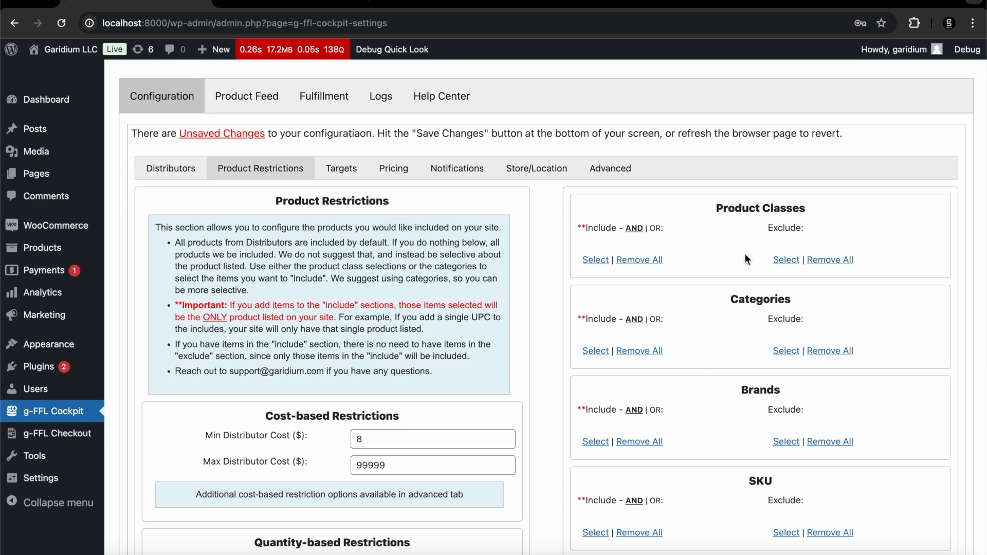
scroll(766, 329, "down", 2)
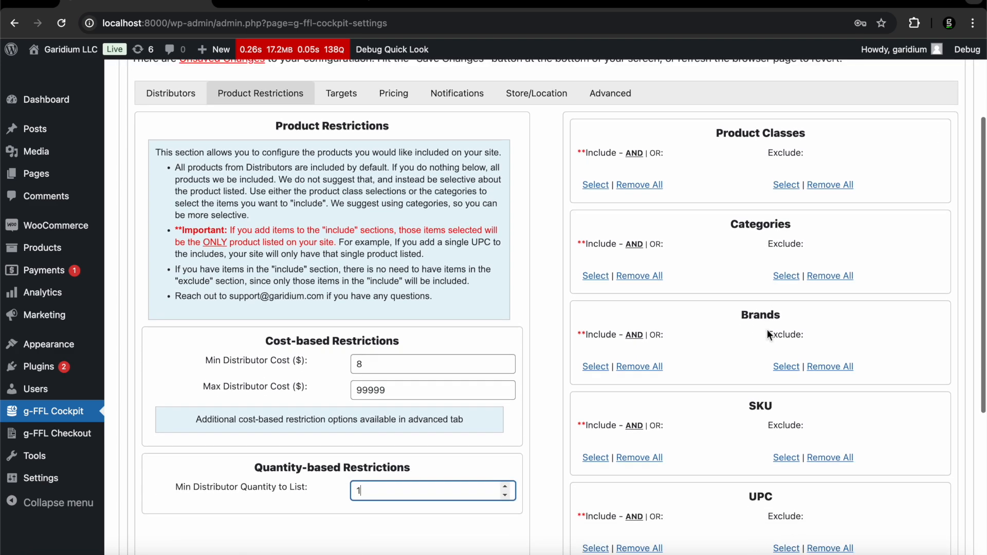
scroll(767, 329, "down", 4)
scroll(768, 334, "up", 6)
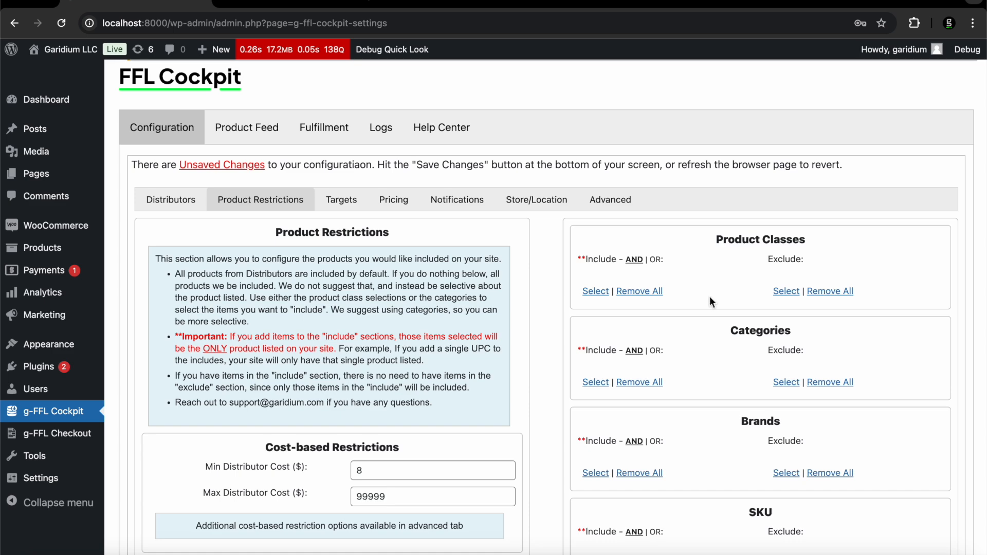
Add Firearms (FA) to the store-wide Product Classes include list
left_click(602, 294)
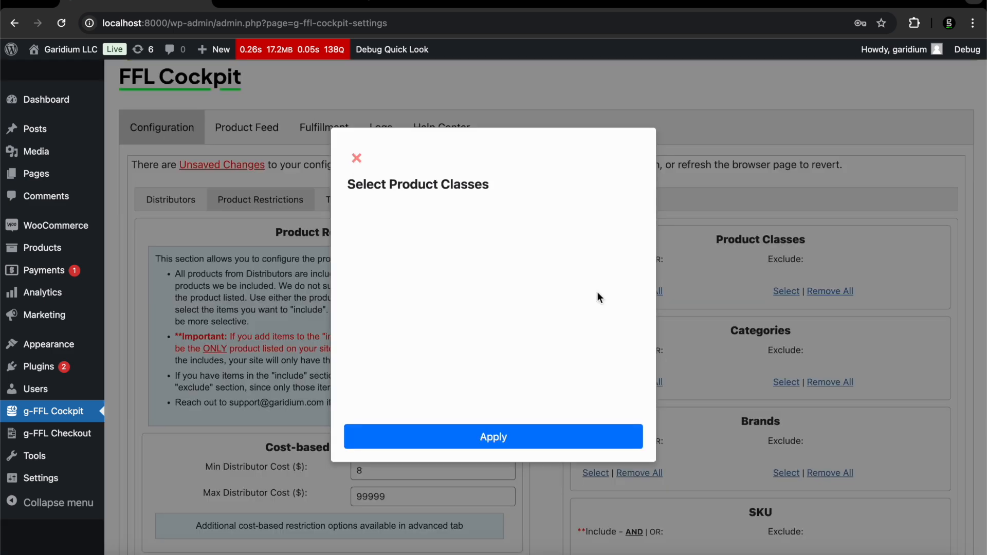
scroll(359, 290, "down", 2)
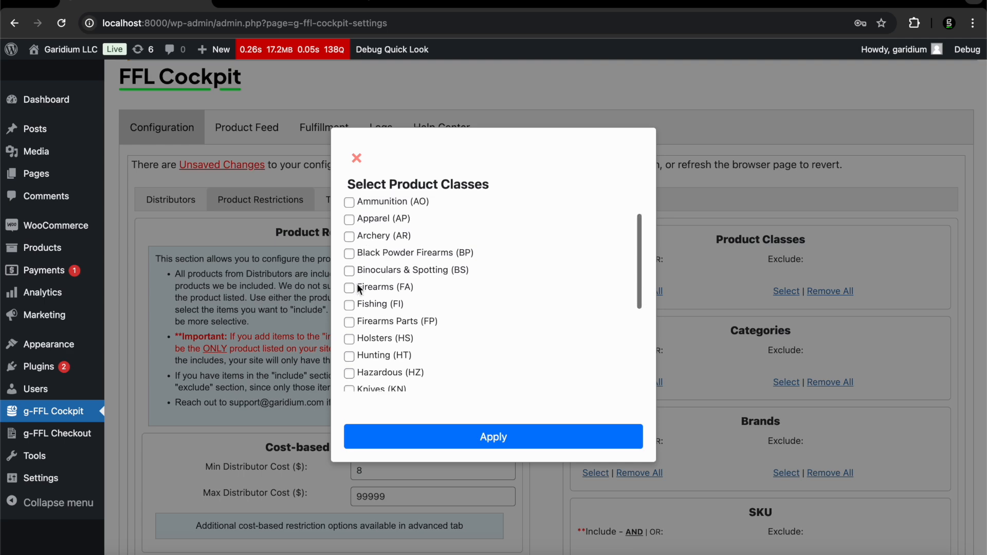
left_click(350, 287)
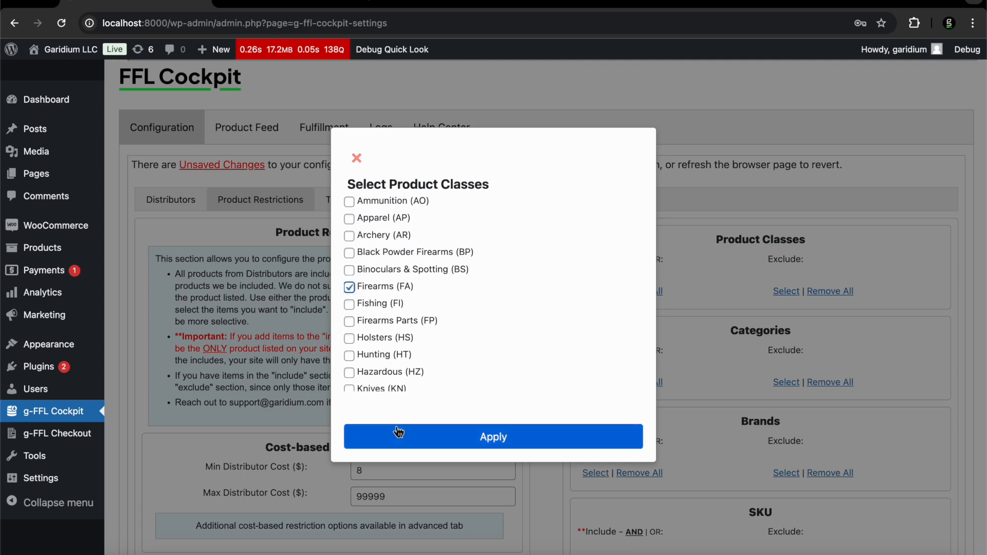
left_click(417, 440)
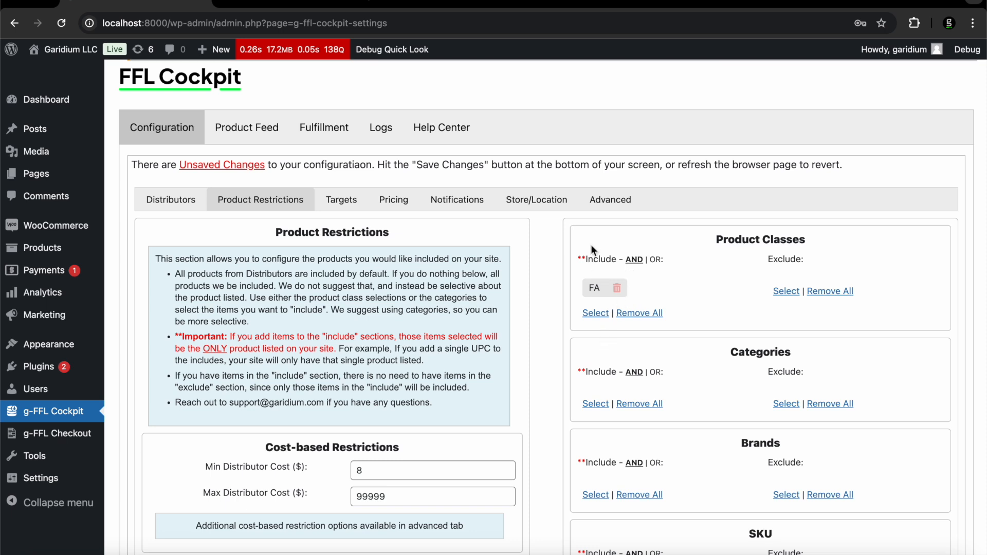
Remove all included product classes so the include list is empty again
left_click(635, 310)
left_click(601, 122)
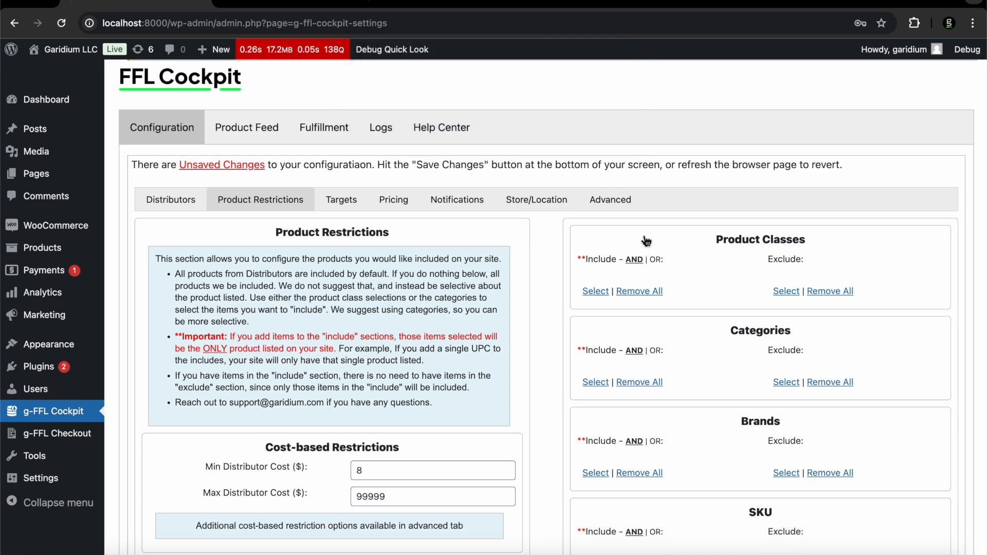
scroll(715, 278, "down", 5)
scroll(716, 279, "up", 4)
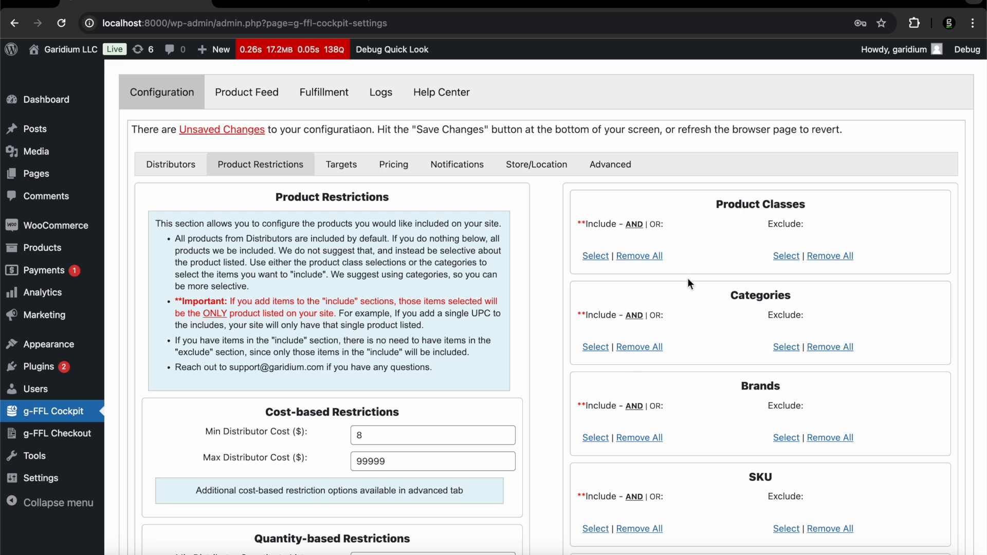
Tick Firearms (FA) in the Select Product Classes picker for the include list
left_click(594, 256)
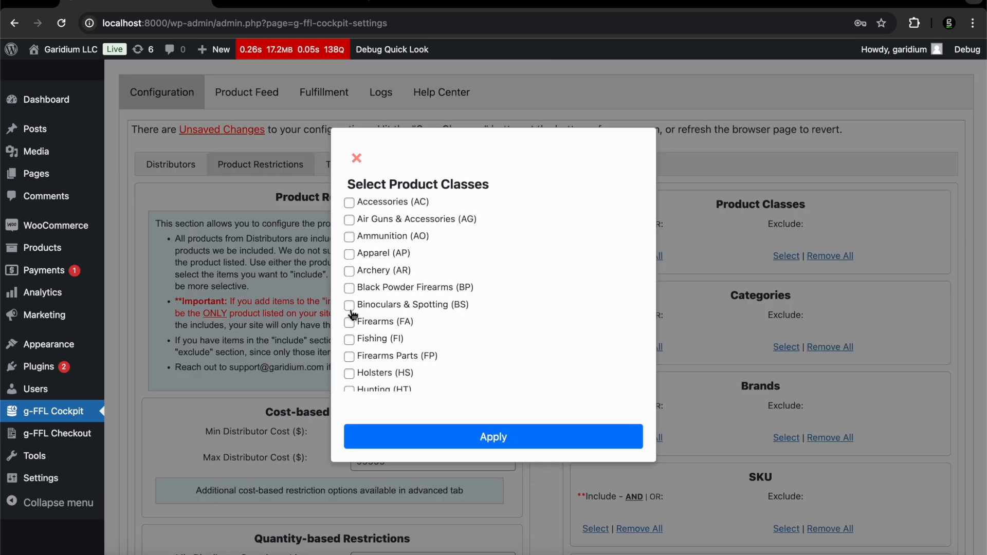
scroll(349, 303, "down", 2)
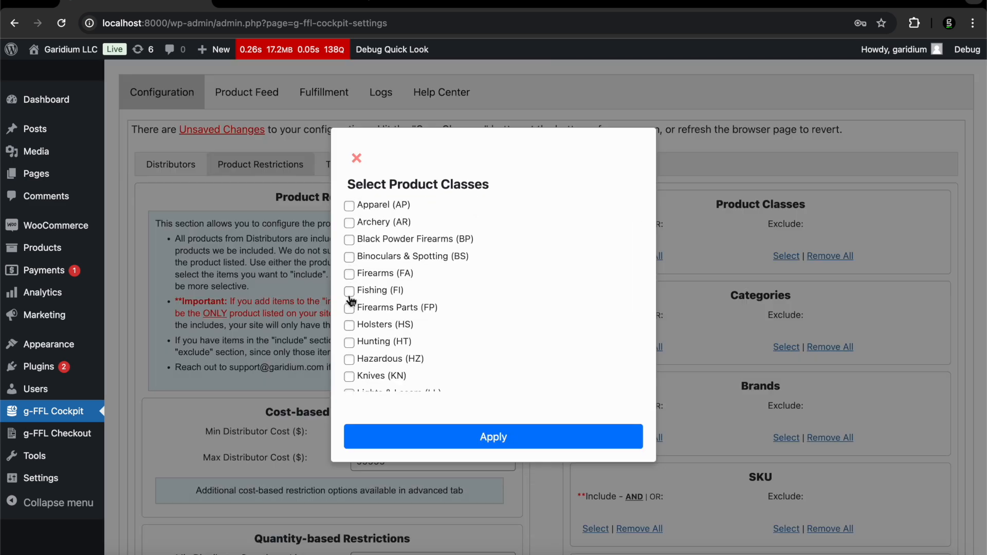
left_click(349, 273)
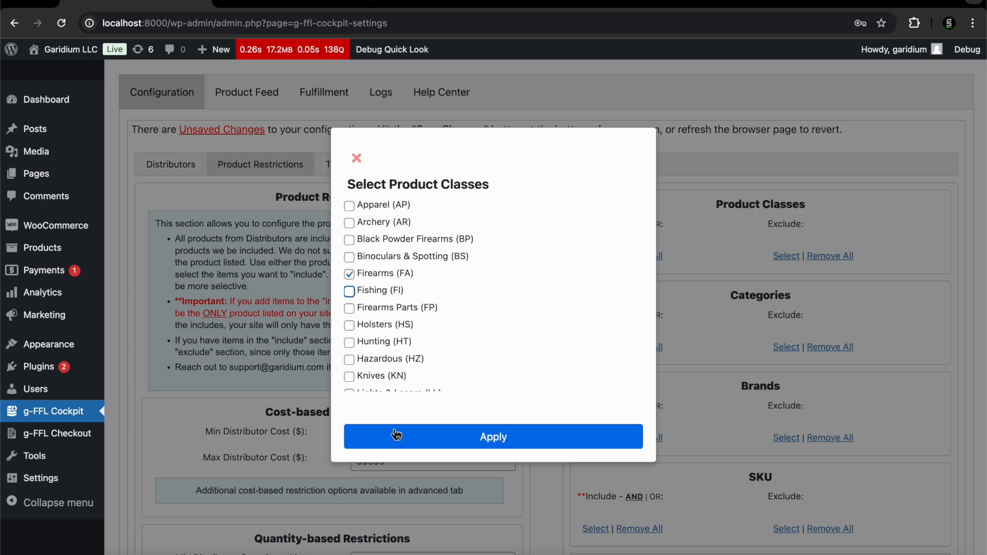
left_click(397, 435)
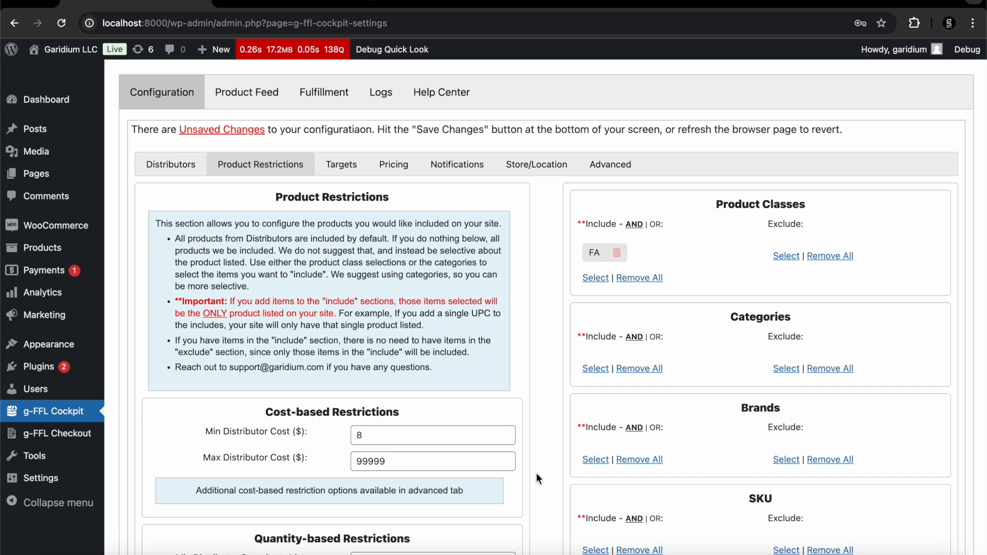
Include six brands: 17 Design And Manufacturing, 1776 USA, 1791 GUNLEATHER, 2 Monkey Trading, 2A Armament, 2nd Amendment 1791 LLC
scroll(535, 479, "down", 1)
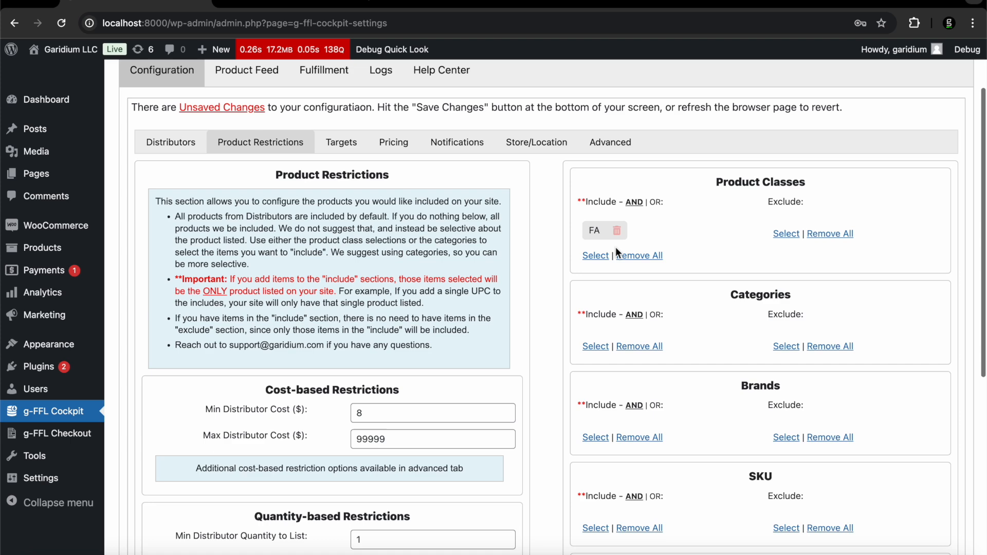
left_click(596, 437)
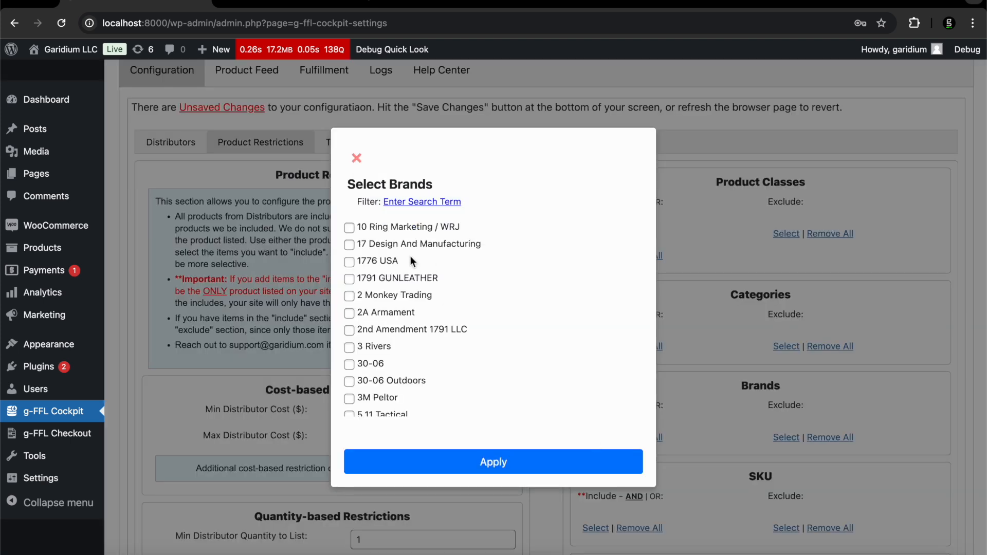
left_click(349, 245)
left_click(349, 262)
left_click(348, 279)
left_click(349, 296)
left_click(349, 313)
left_click(349, 329)
left_click(403, 463)
Filter the brand list by 'glock' and add Glock to the included brands
scroll(655, 371, "down", 3)
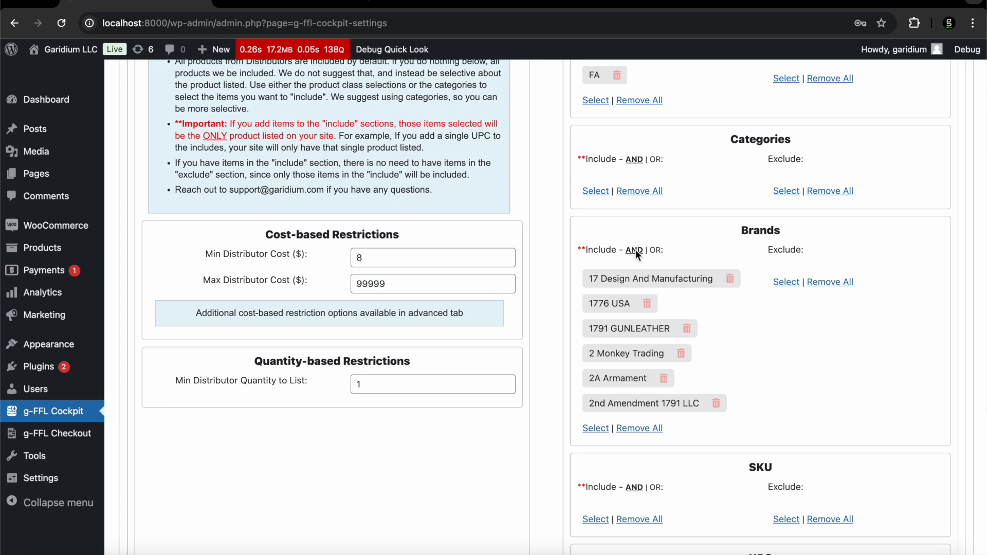
left_click(596, 432)
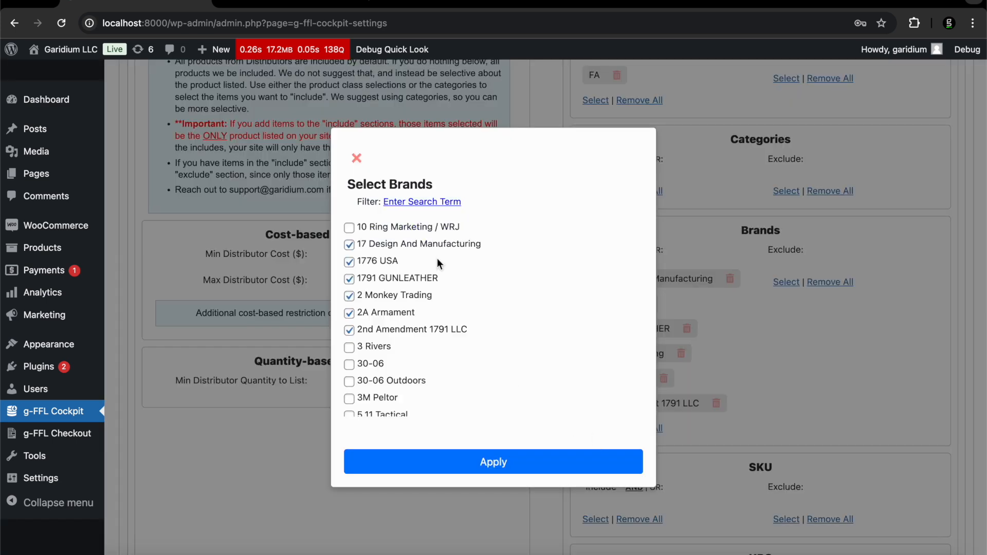
left_click(417, 204)
type("glock")
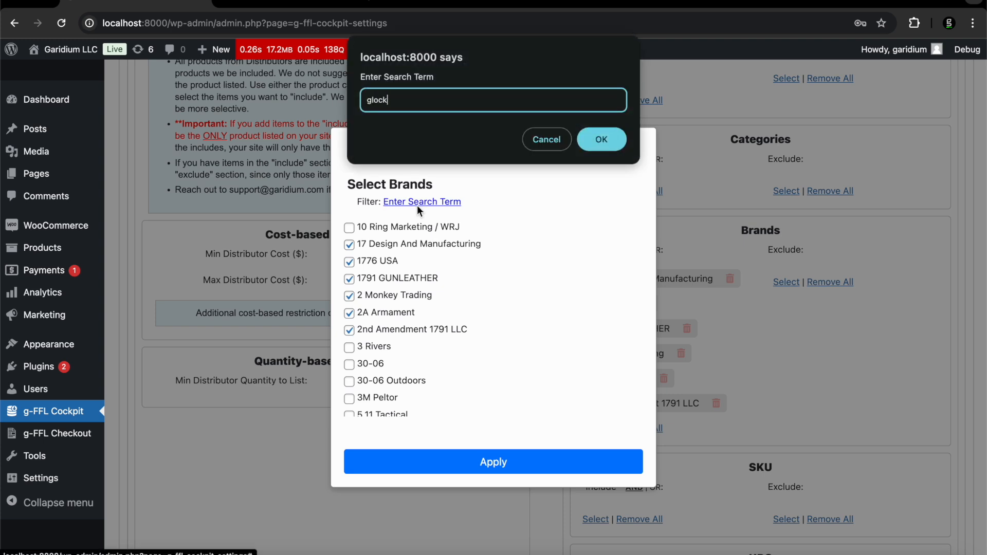
key("Return")
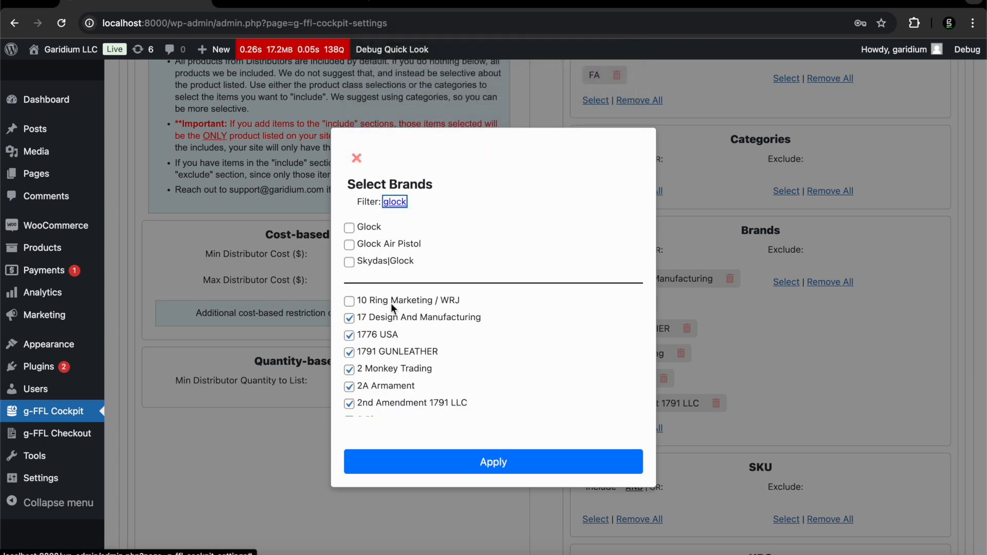
left_click(349, 229)
left_click(440, 461)
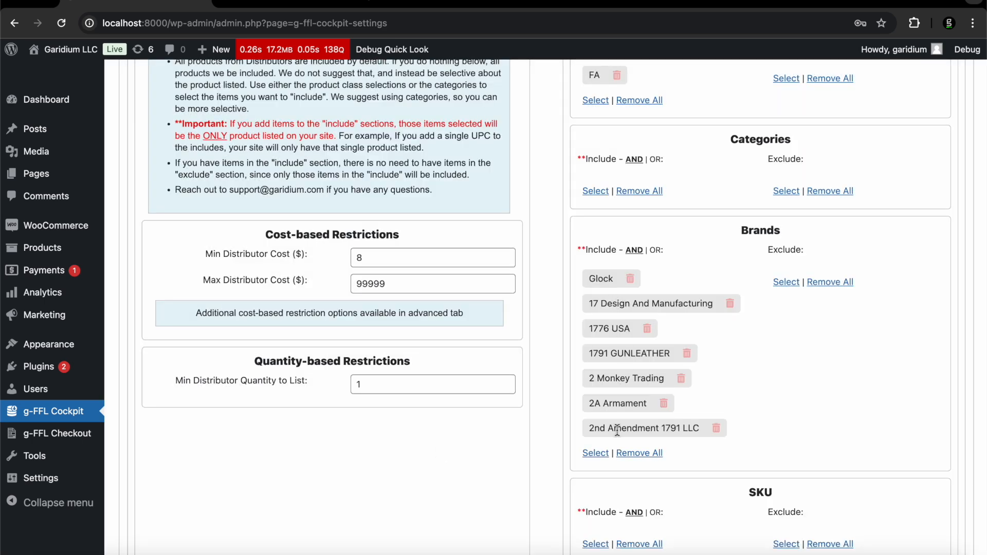
Remove all brands from the Brands include list and confirm
scroll(617, 431, "up", 5)
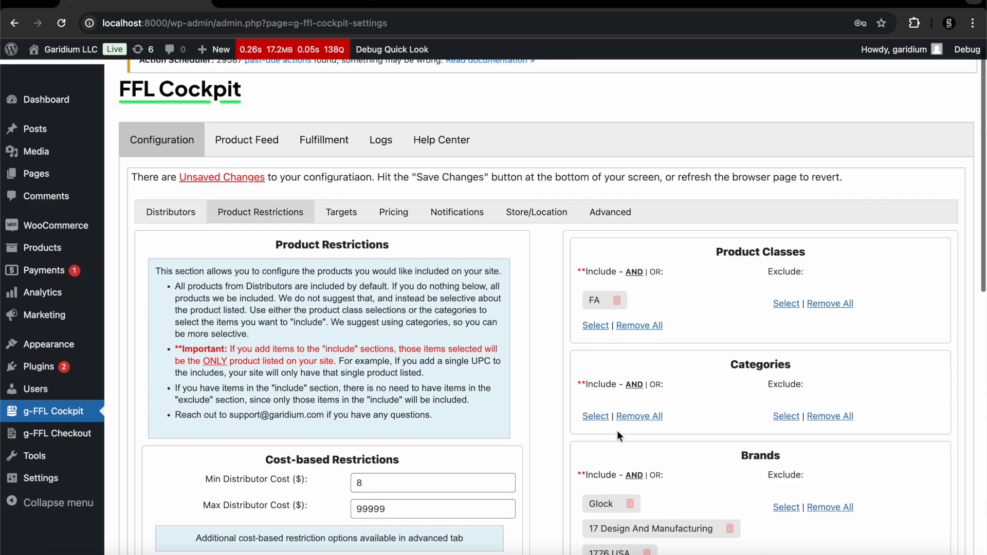
scroll(617, 430, "down", 2)
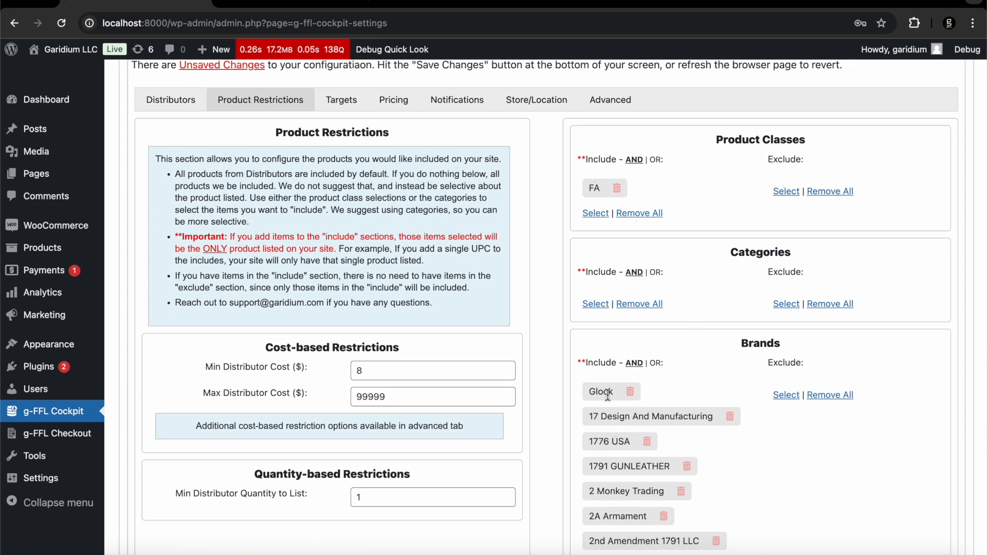
scroll(607, 395, "down", 2)
scroll(607, 394, "down", 1)
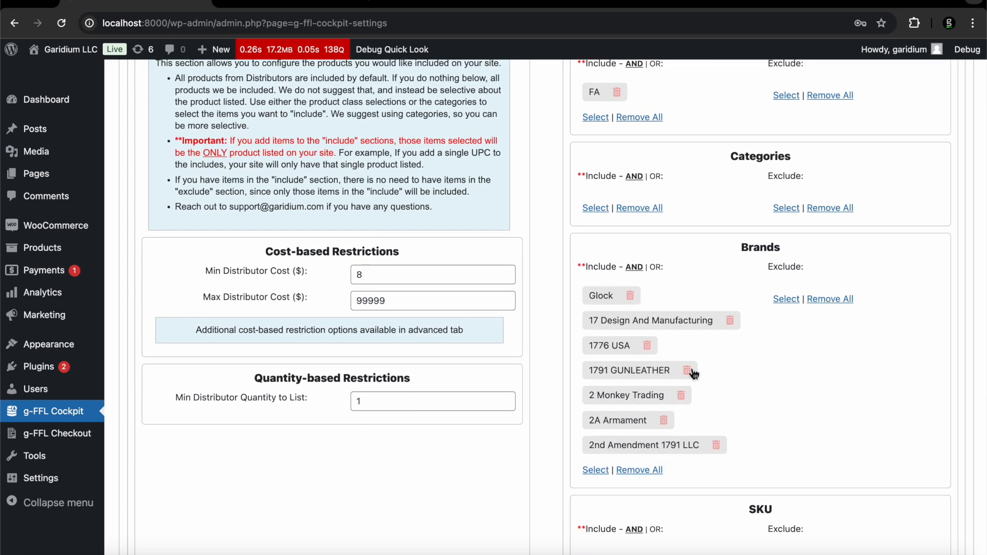
left_click(629, 472)
left_click(605, 120)
Remove Firearms (FA) from the Product Classes include list and confirm
left_click(628, 119)
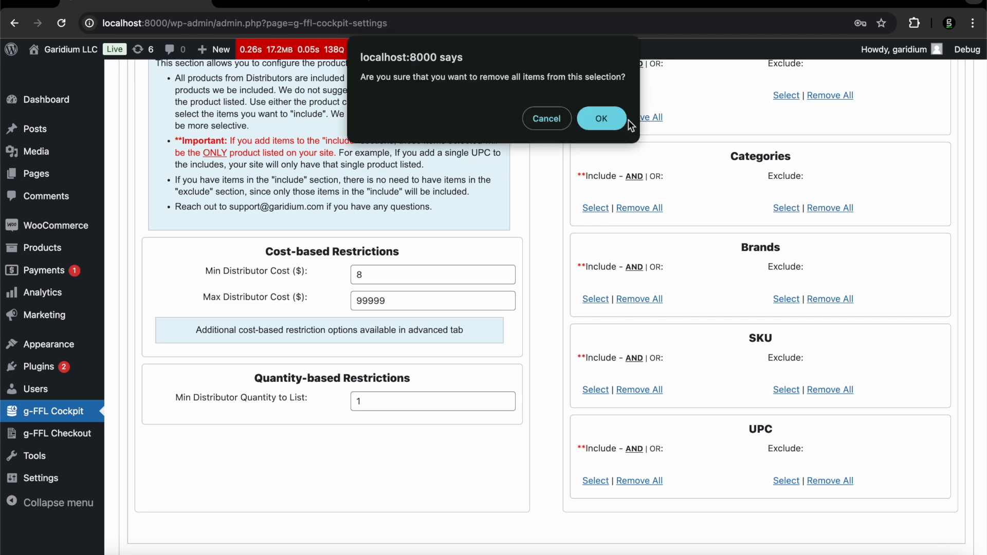
left_click(594, 124)
scroll(628, 366, "up", 4)
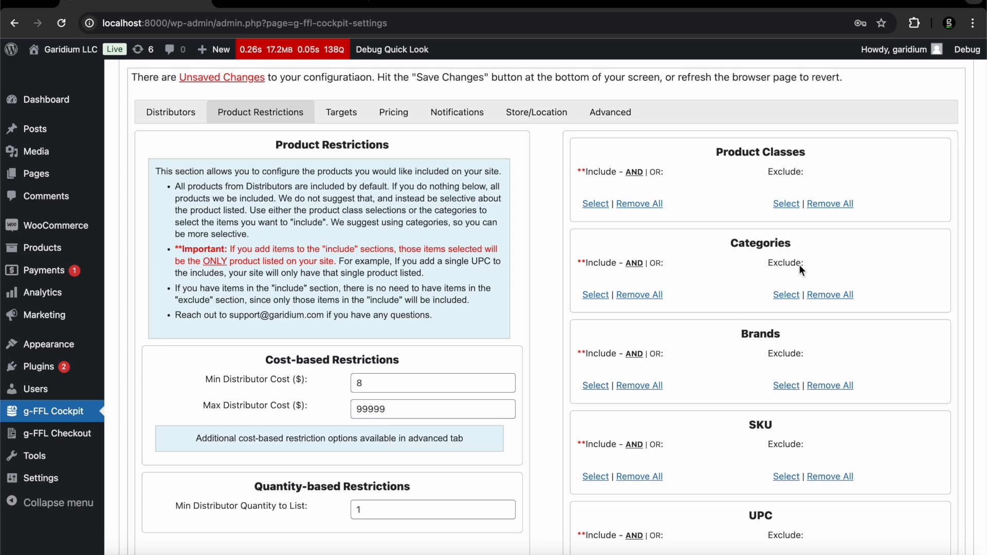
left_click(786, 295)
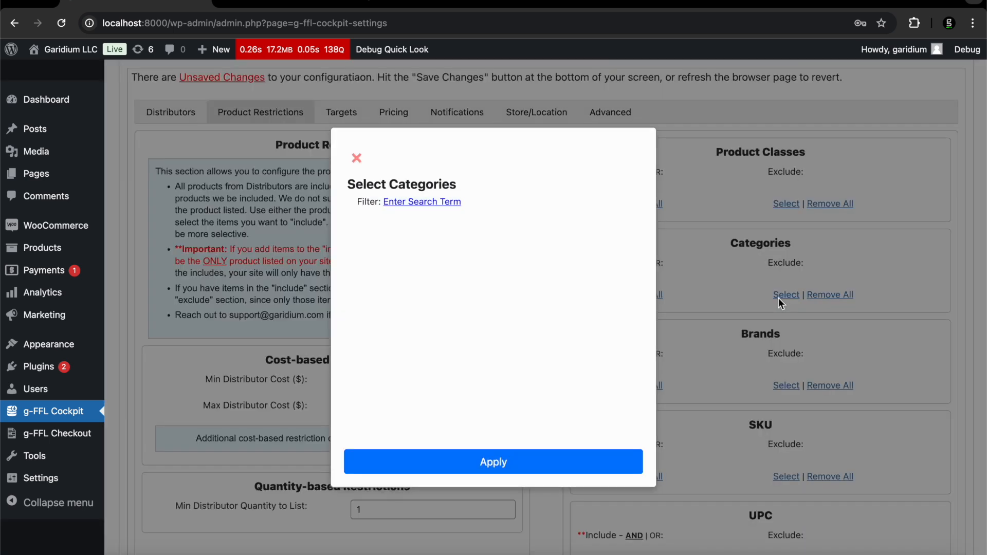
left_click(404, 204)
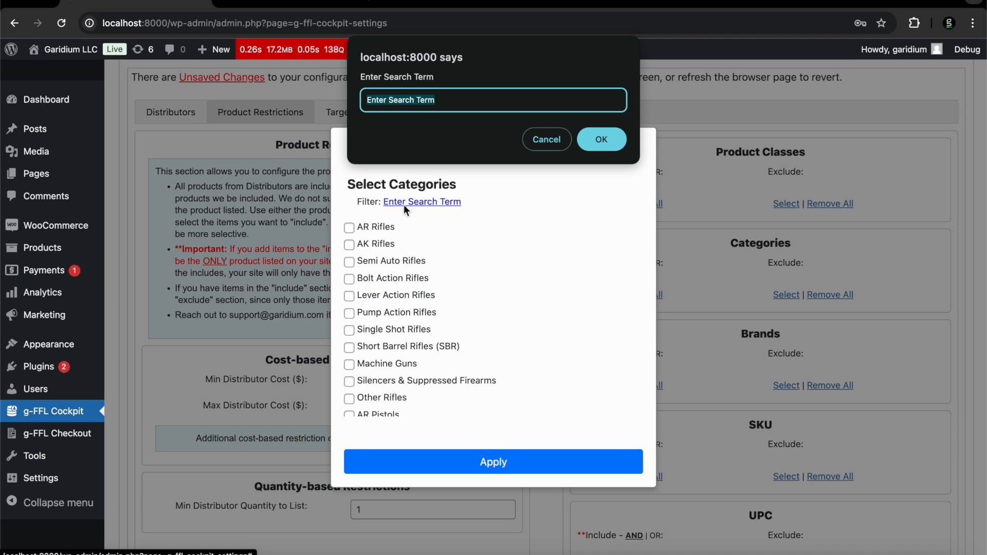
type("primers")
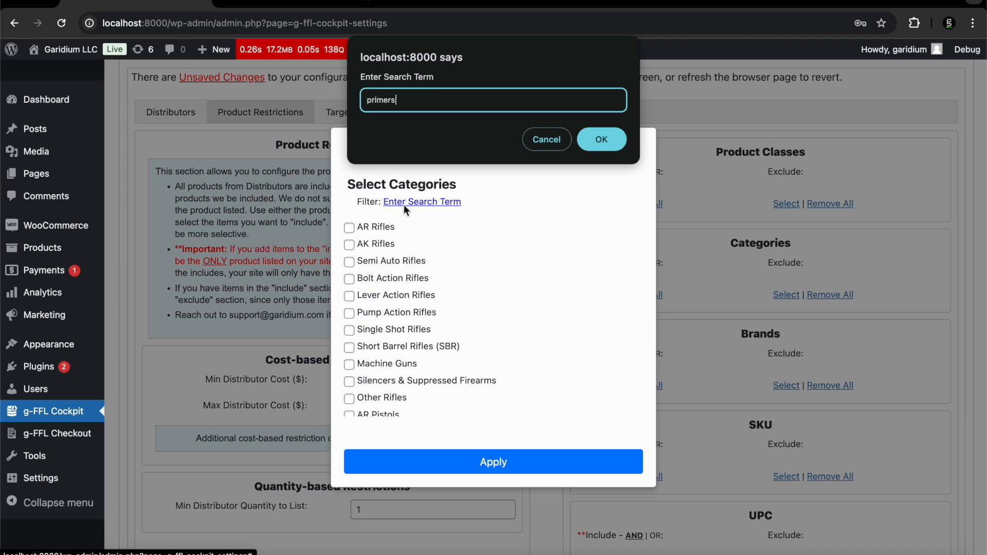
key("Return")
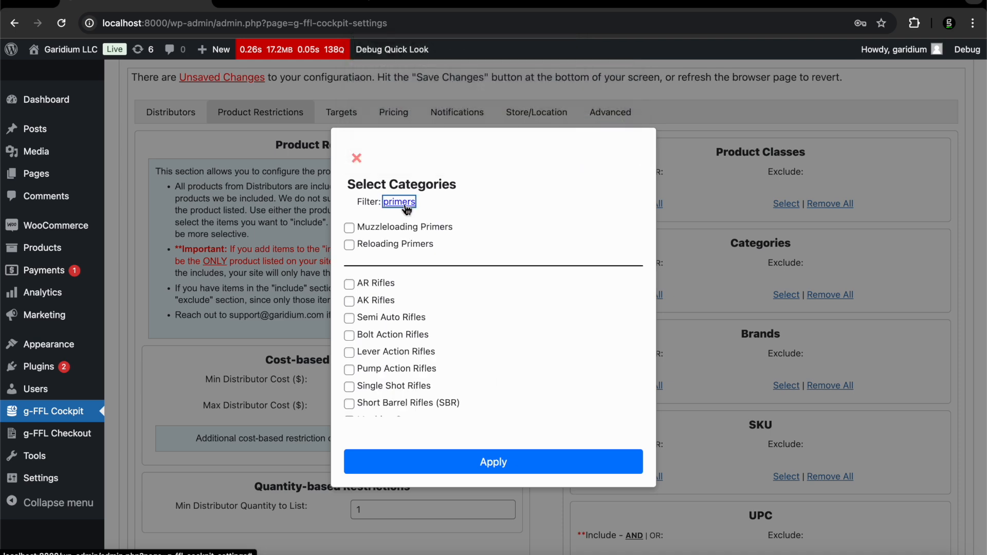
left_click(350, 245)
left_click(468, 456)
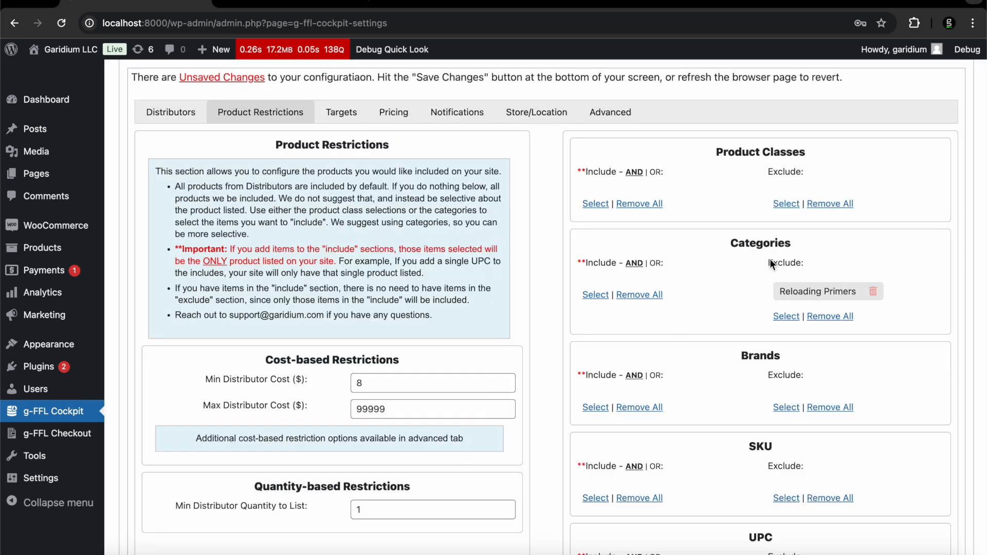
scroll(745, 271, "down", 2)
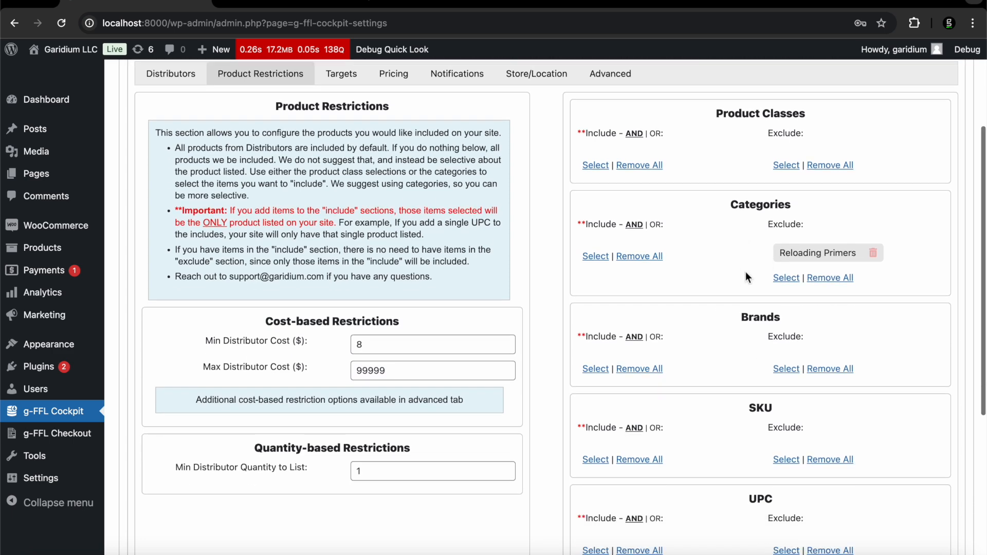
scroll(834, 257, "down", 2)
scroll(833, 257, "up", 3)
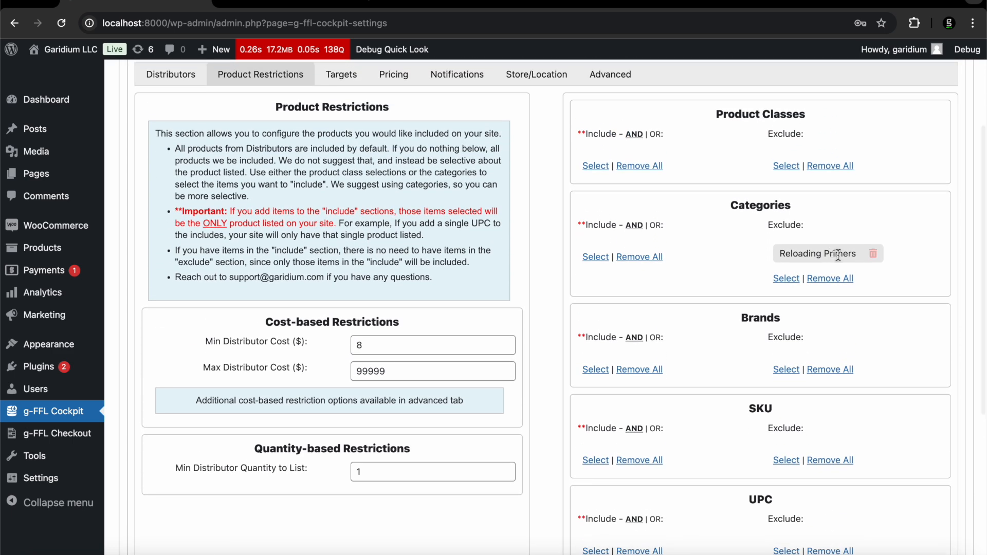
left_click(874, 257)
Scroll down the Product Restrictions page to the Brands Exclude section
scroll(875, 260, "down", 1)
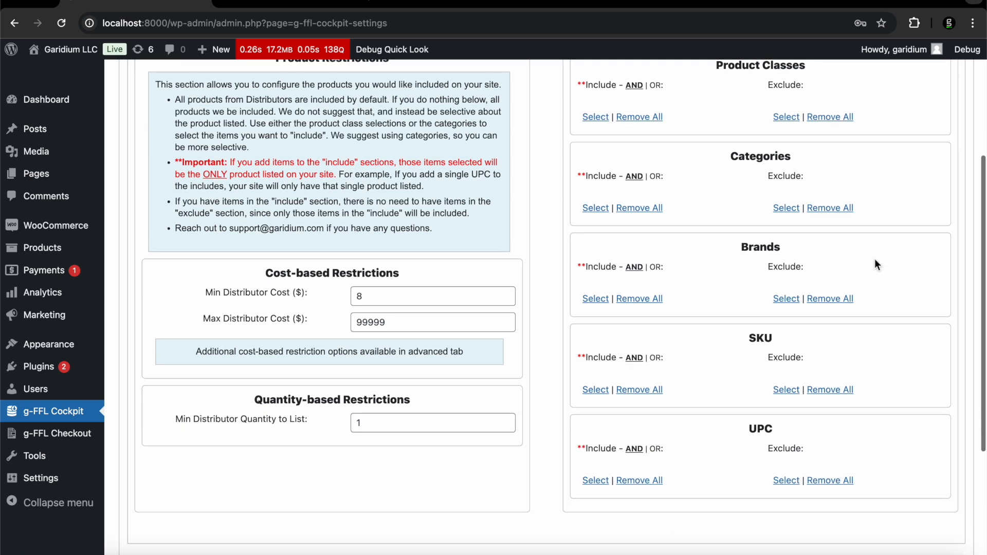
scroll(875, 261, "down", 1)
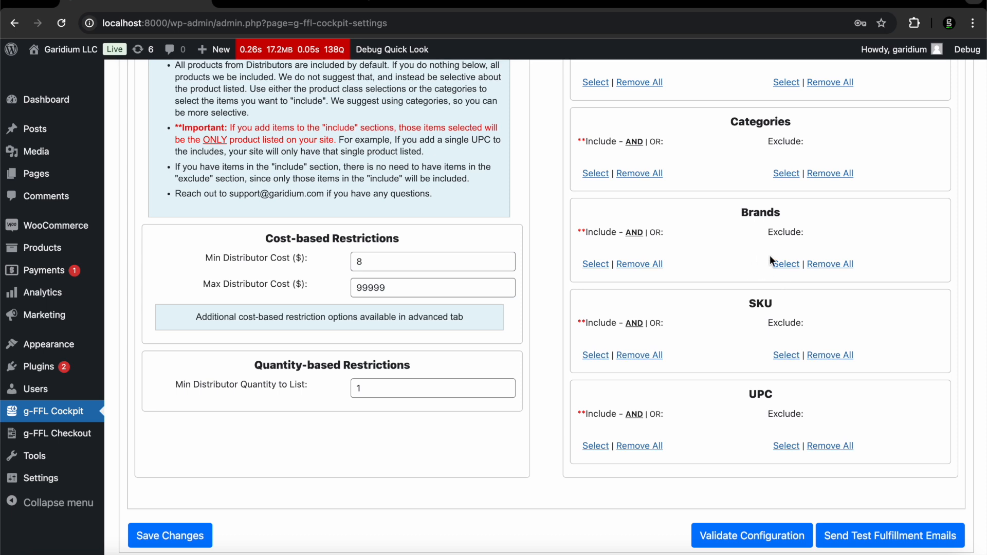
Filter brands by 'smith' and add Smith & Wesson / S&W to the Brands exclude list
left_click(785, 265)
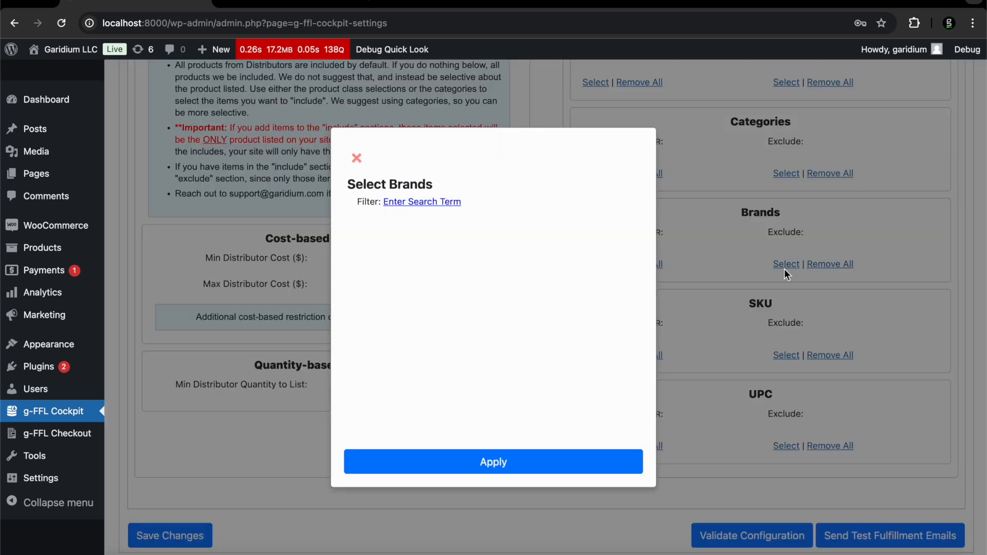
left_click(397, 204)
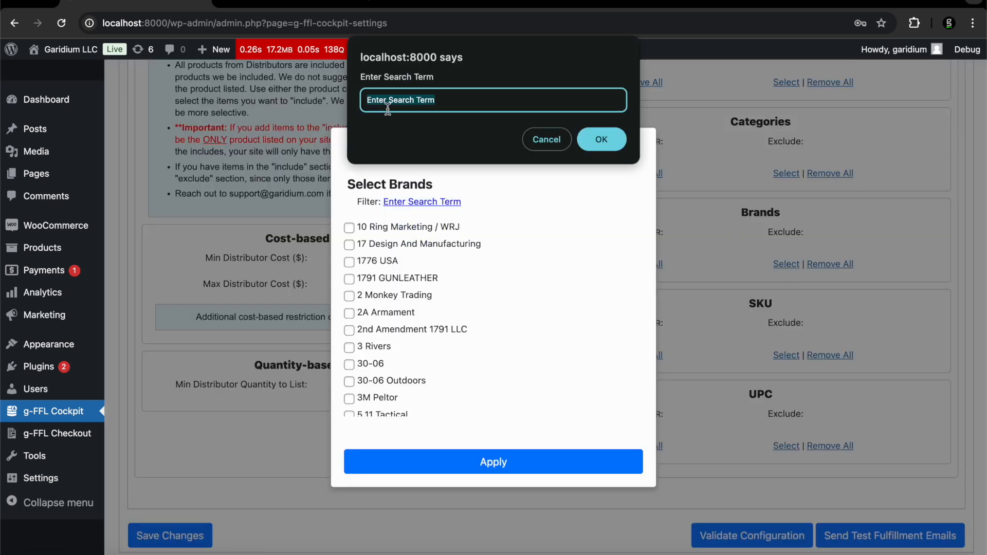
type("smith")
key("Return")
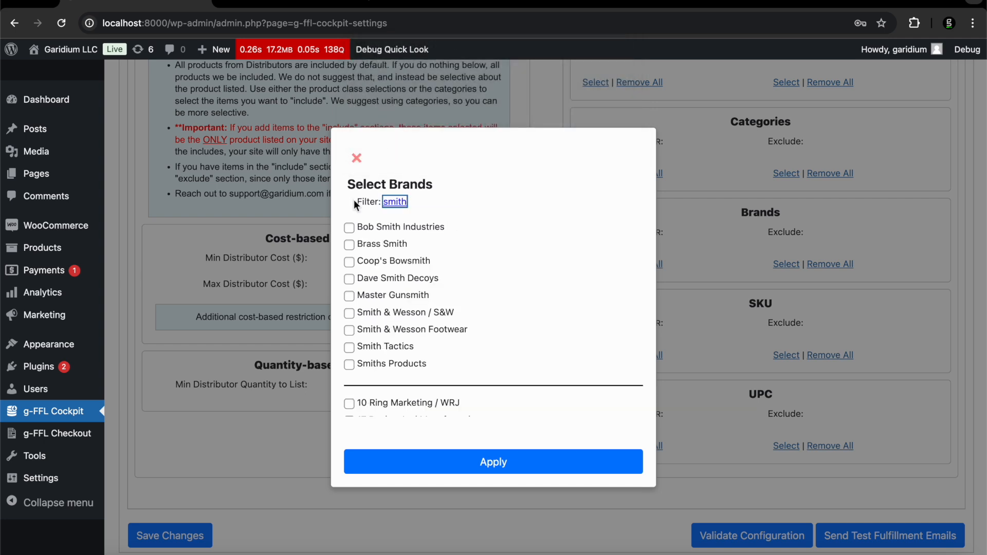
scroll(355, 256, "down", 2)
left_click(350, 256)
left_click(454, 460)
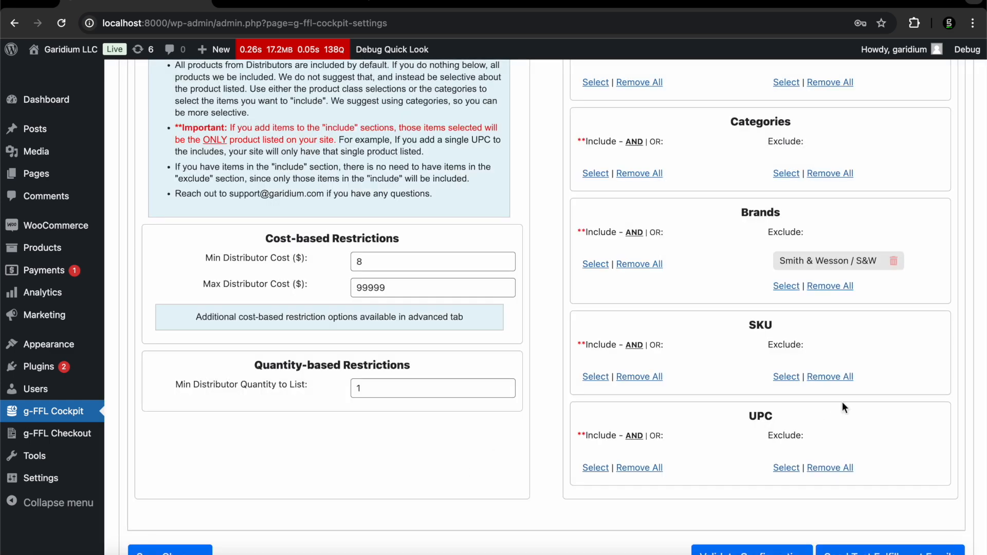
Delete the Smith & Wesson / S&W chip so the Brands exclude list is empty
scroll(803, 304, "up", 1)
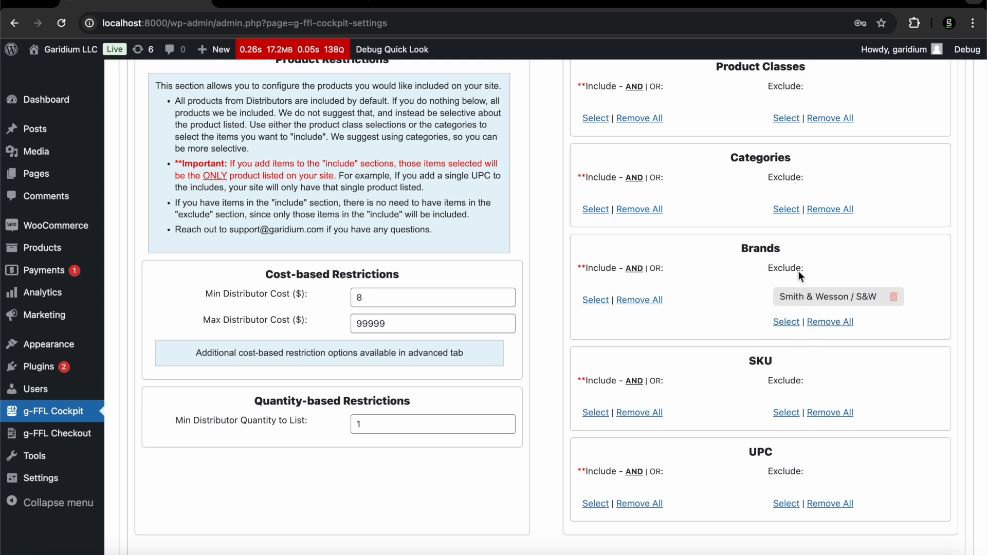
left_click(893, 301)
scroll(649, 296, "up", 3)
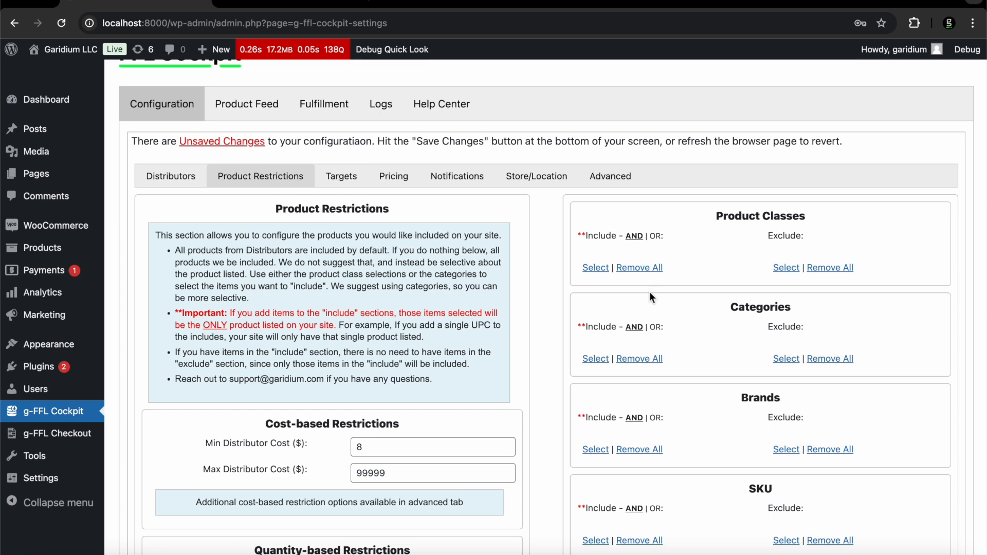
Add Firearms (FA) to the included product classes
left_click(594, 268)
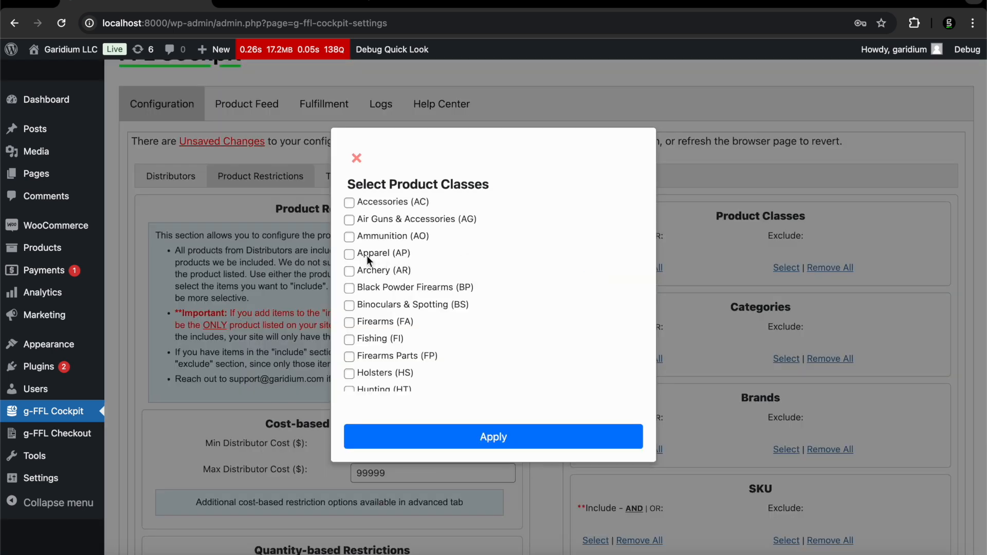
scroll(360, 331, "down", 1)
left_click(350, 311)
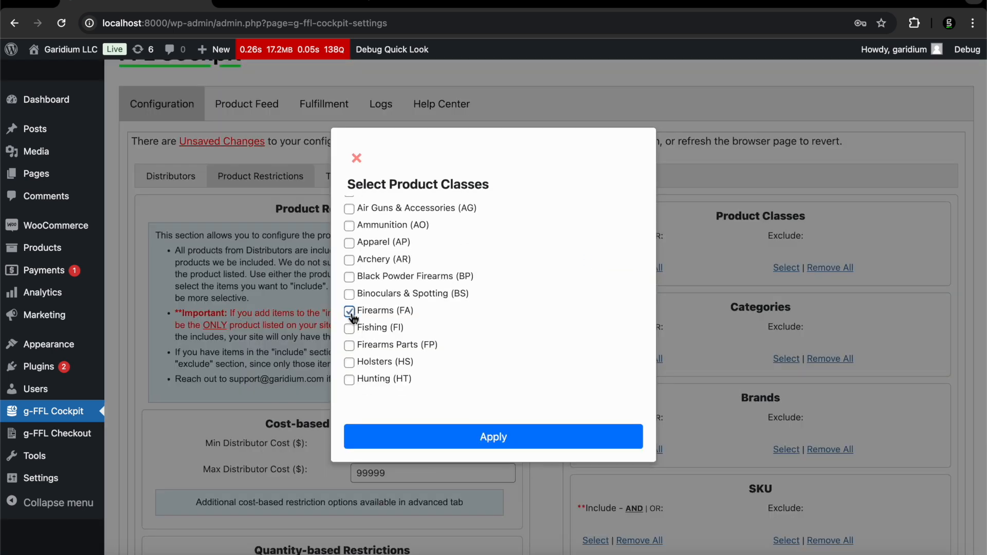
left_click(437, 436)
Filter included-brand choices by 'lit', dismiss the password pop-up, and tick Elite Archery
scroll(698, 379, "down", 2)
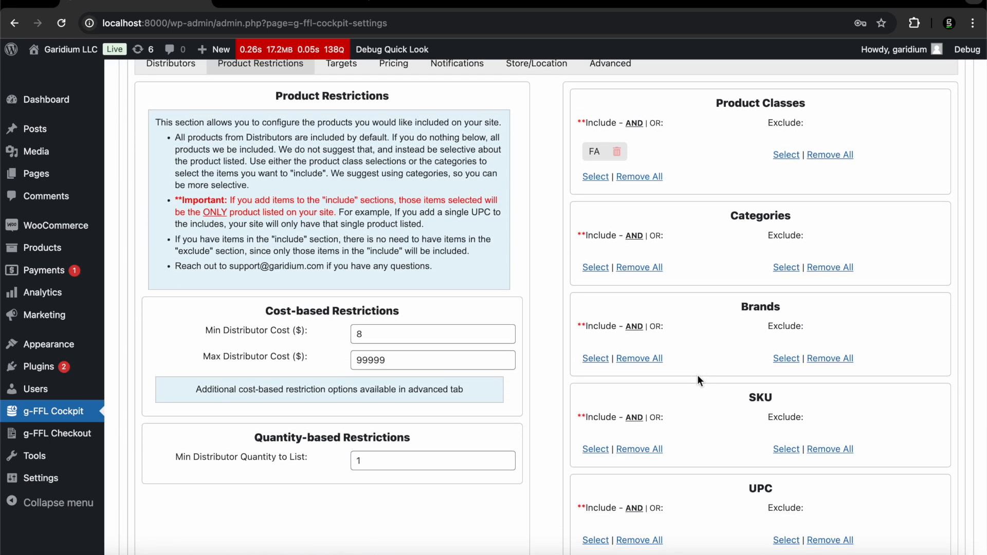
left_click(594, 359)
left_click(399, 201)
type("li")
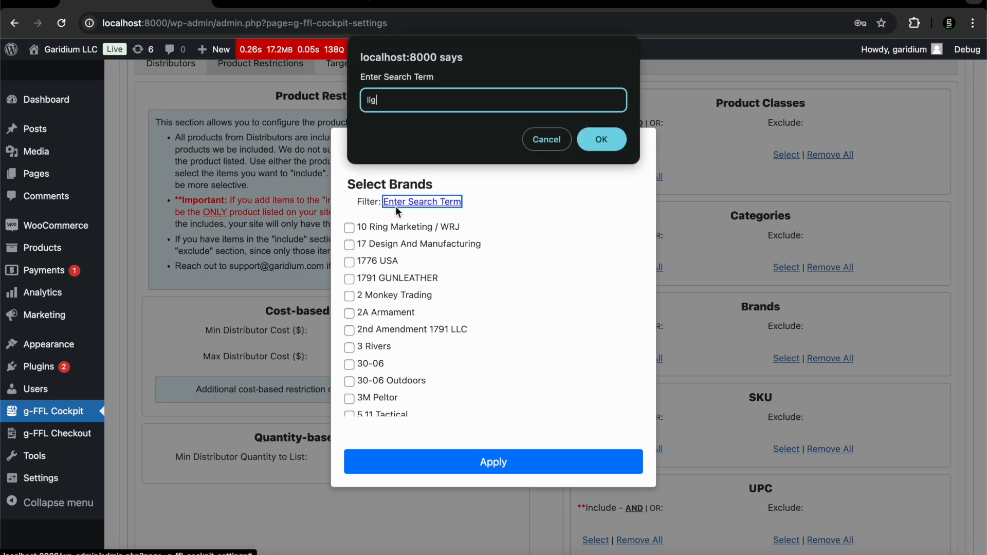
type("t")
key("Return")
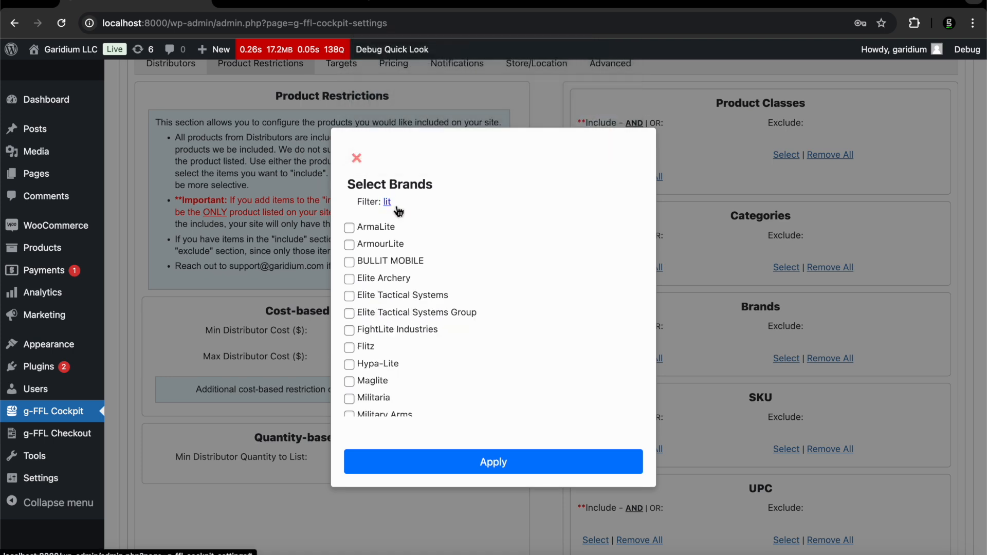
left_click(452, 257)
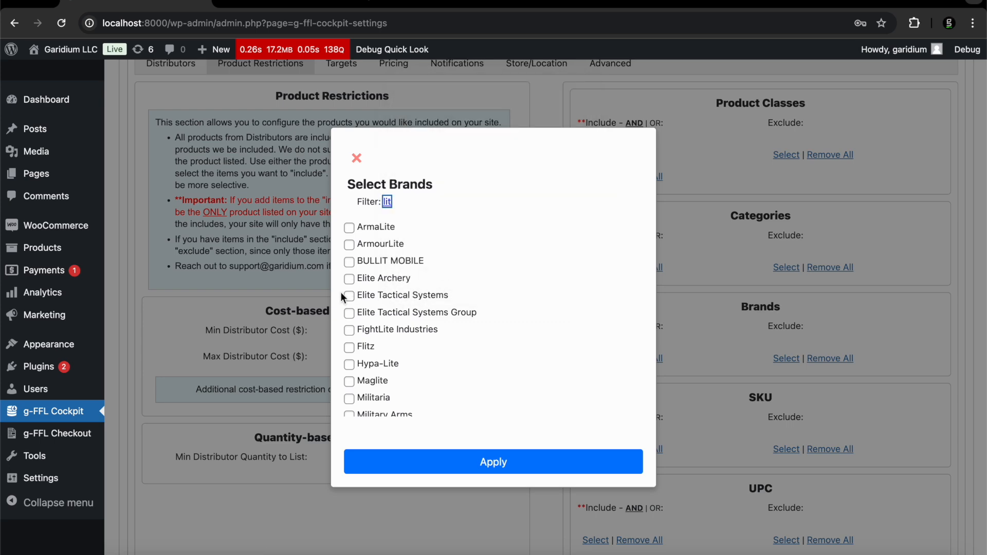
left_click(350, 280)
Apply Elite Archery to the Brands include list, then delete its chip, leaving only Firearms (FA) included
left_click(473, 462)
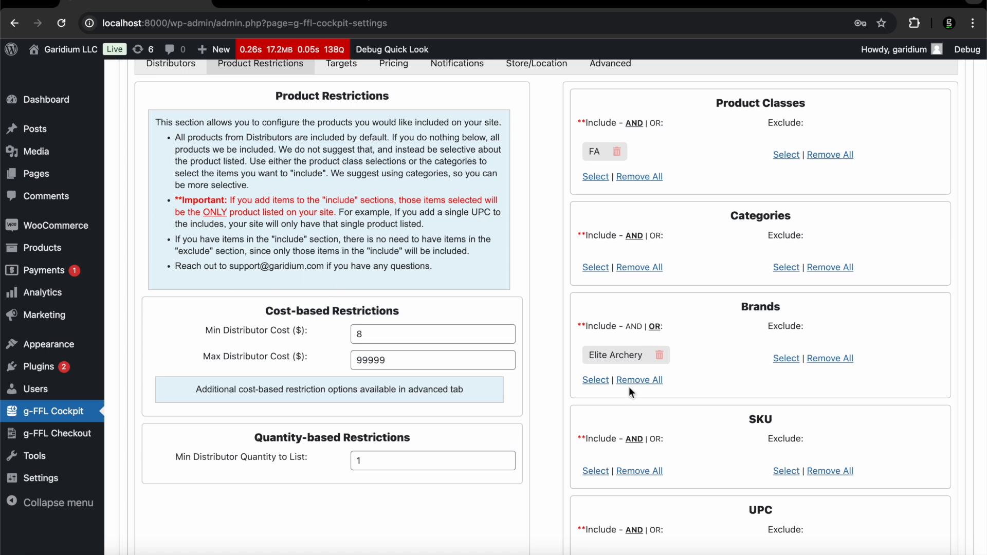
left_click(662, 355)
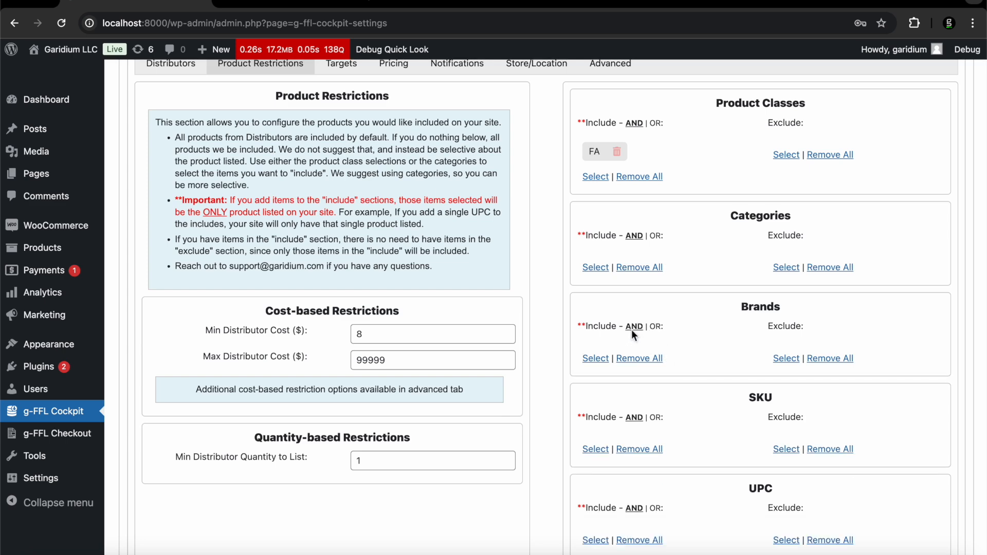
scroll(633, 333, "down", 3)
scroll(632, 333, "up", 2)
scroll(633, 333, "up", 3)
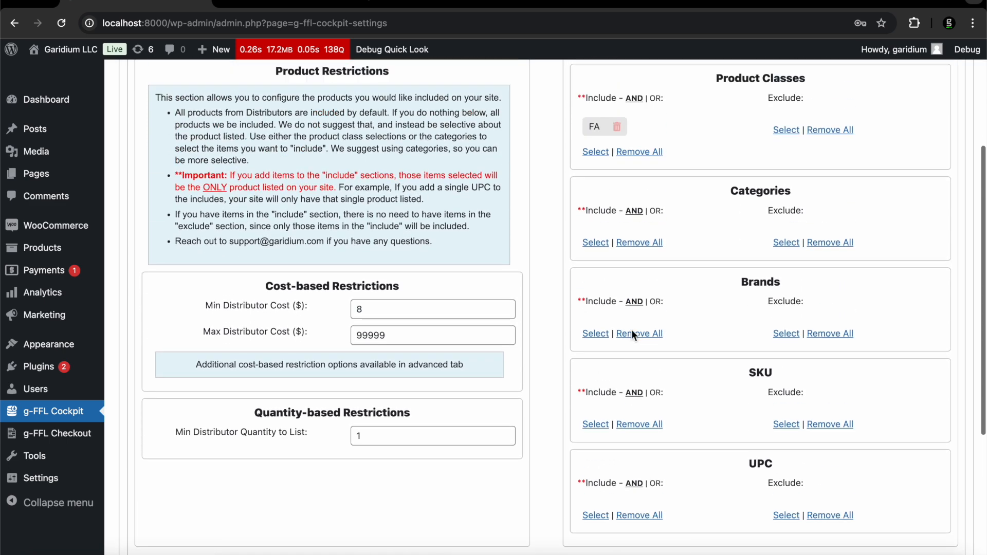
scroll(632, 333, "down", 2)
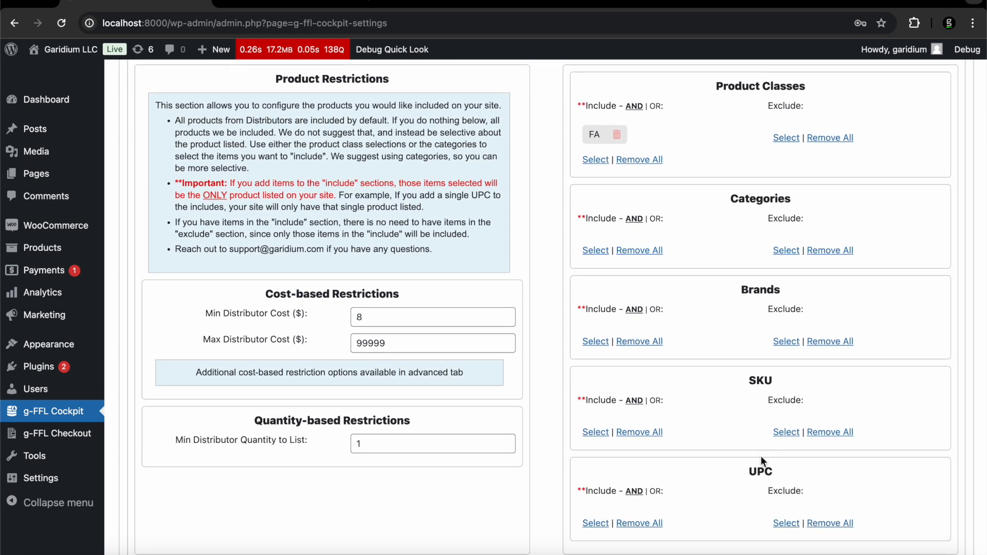
scroll(755, 461, "down", 2)
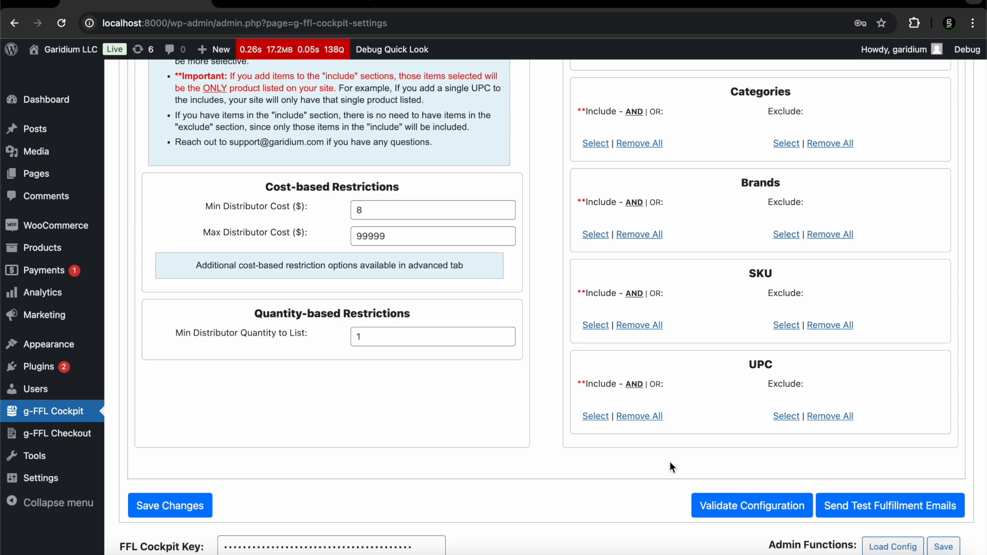
scroll(669, 465, "up", 6)
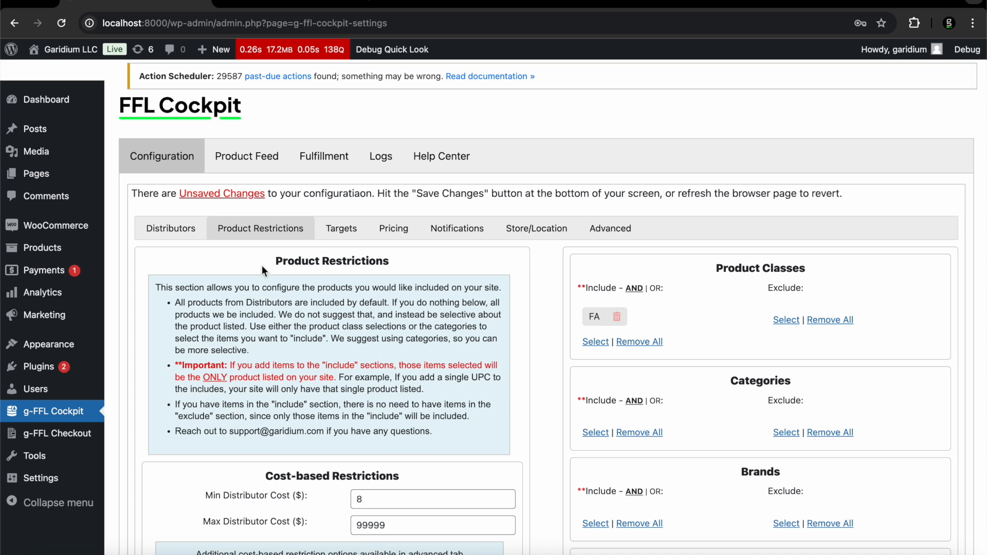
left_click(263, 235)
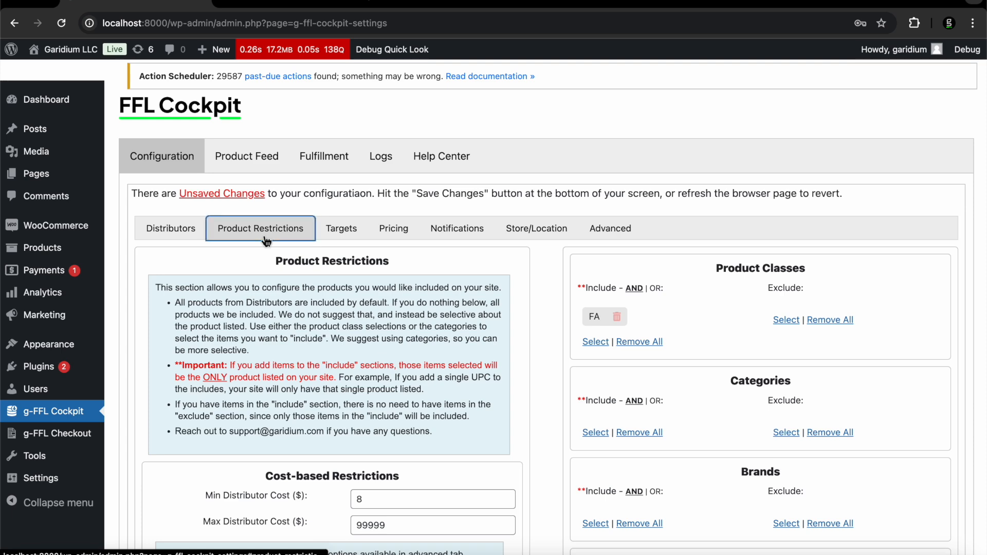
On the Targets tab, remove the Gunbroker and Liberty Gun Trader targets, confirming each removal
left_click(327, 232)
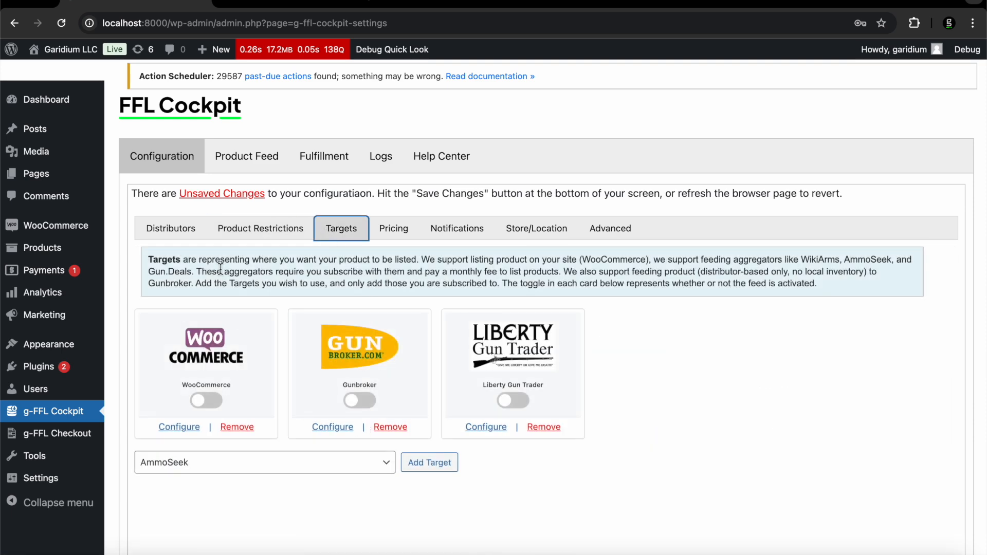
scroll(221, 269, "down", 2)
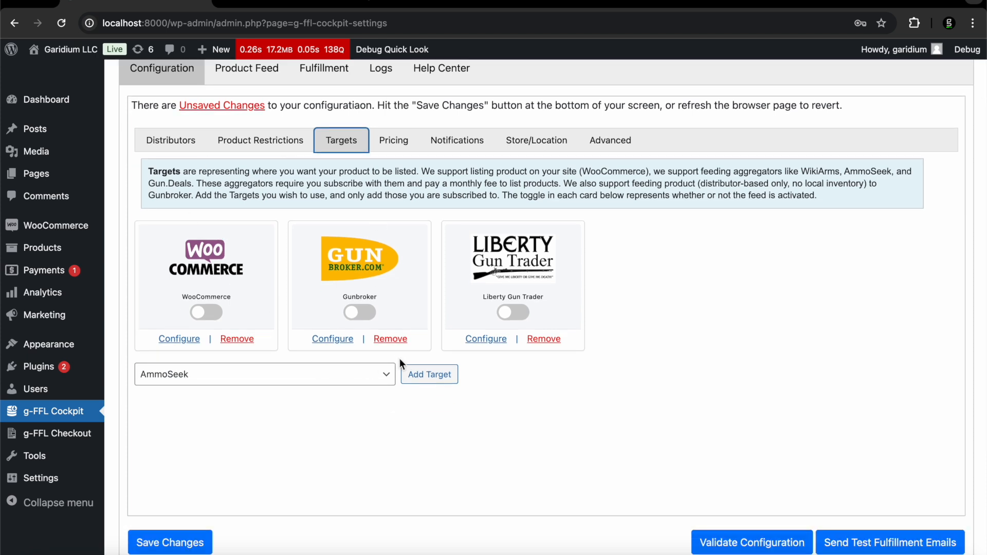
left_click(390, 338)
key("Return")
left_click(391, 338)
key("Return")
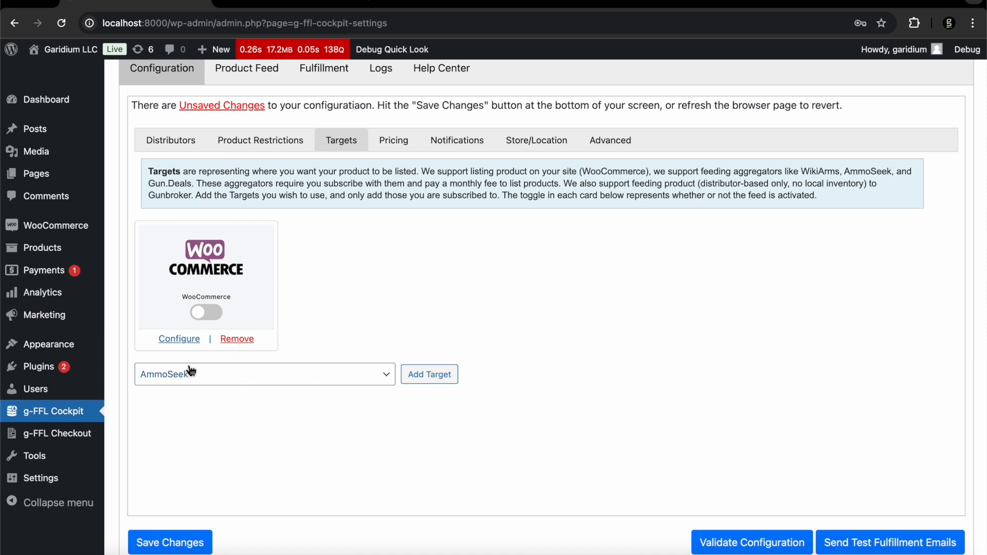
left_click(186, 341)
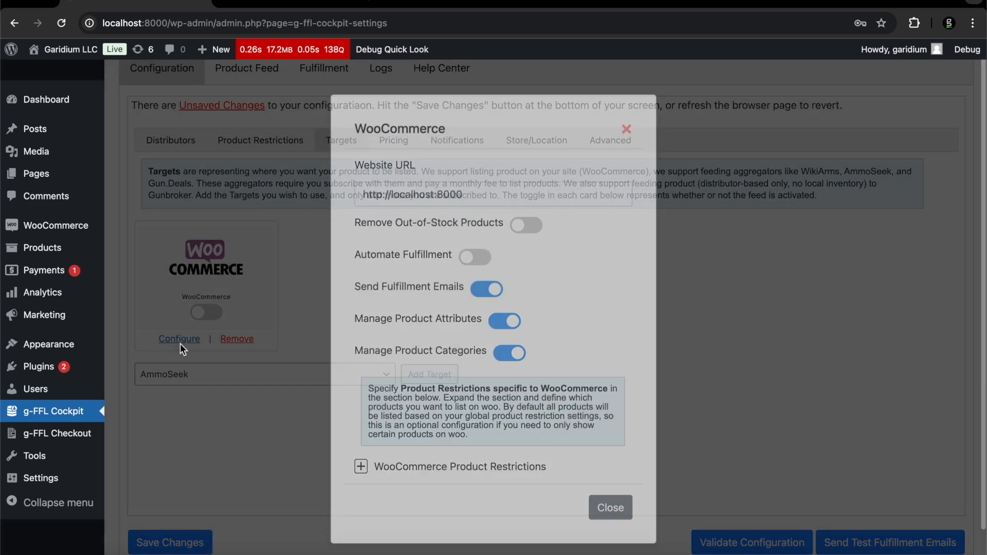
left_click_drag(391, 212, 500, 207)
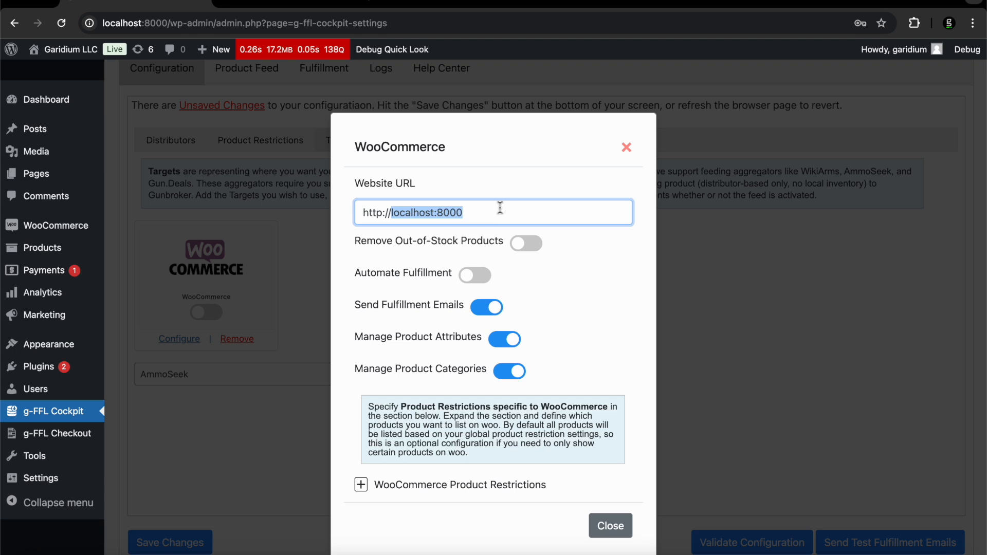
scroll(577, 335, "down", 1)
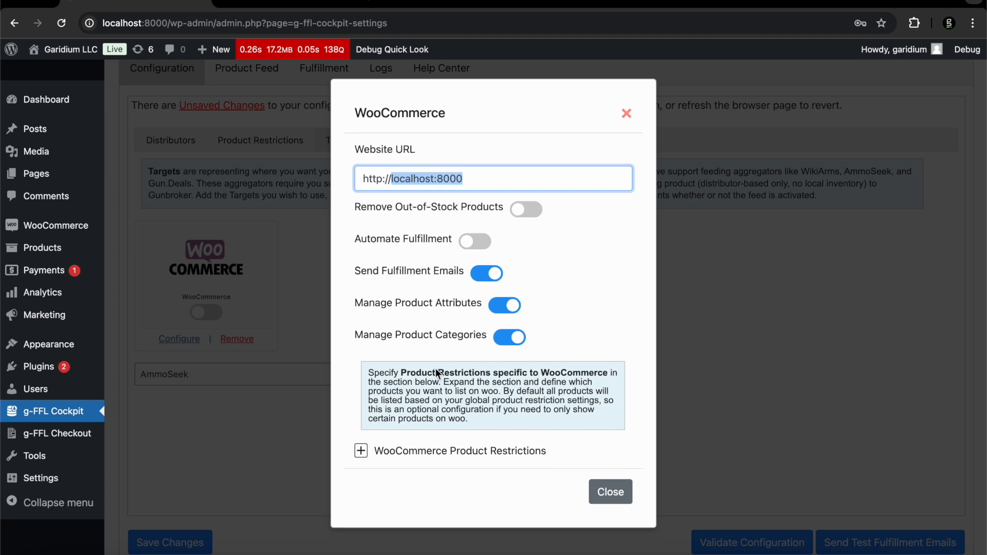
left_click(444, 460)
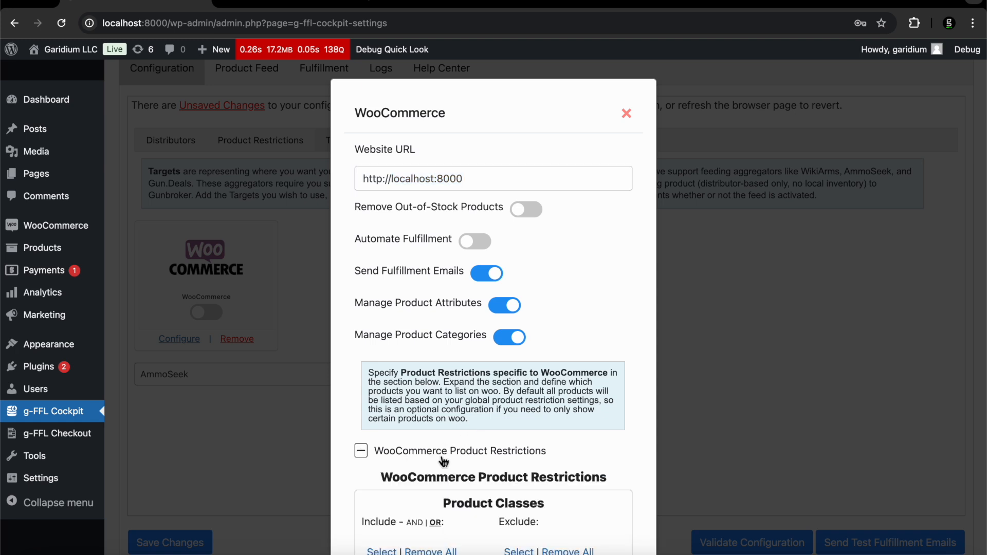
scroll(444, 461, "down", 5)
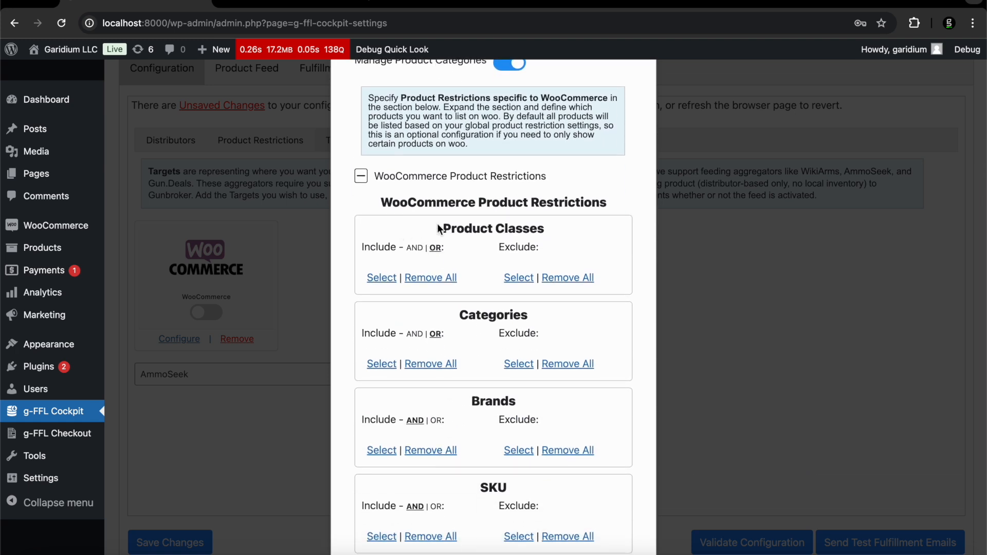
scroll(400, 210, "down", 4)
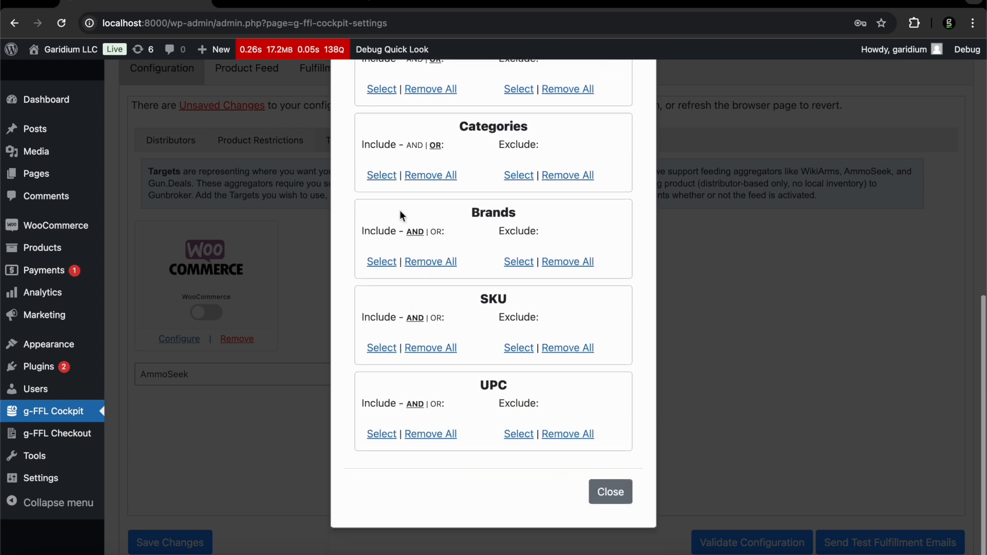
left_click(616, 493)
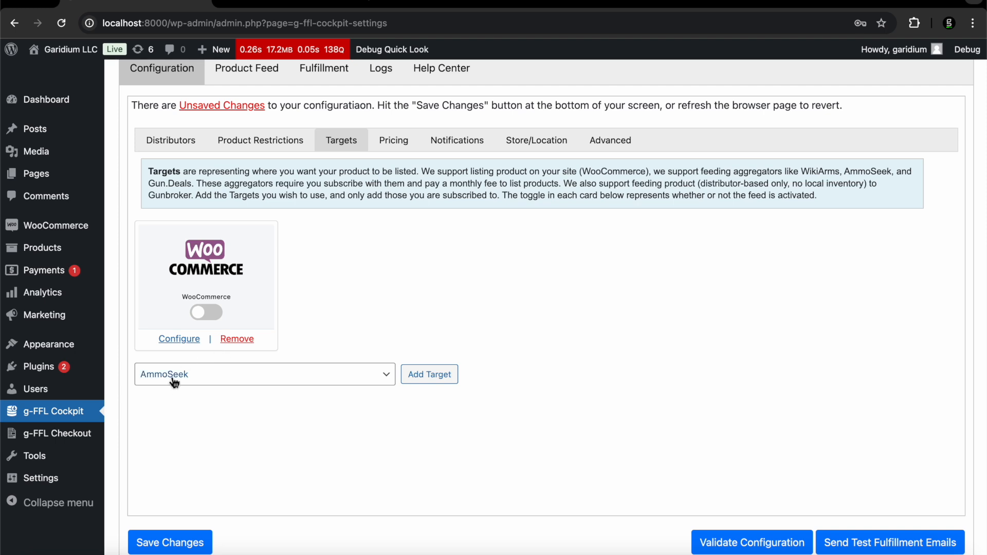
Add AmmoSeek, Gun.Deals, WikiArms, Gunbroker and Liberty Gun Trader as listing targets
left_click(307, 384)
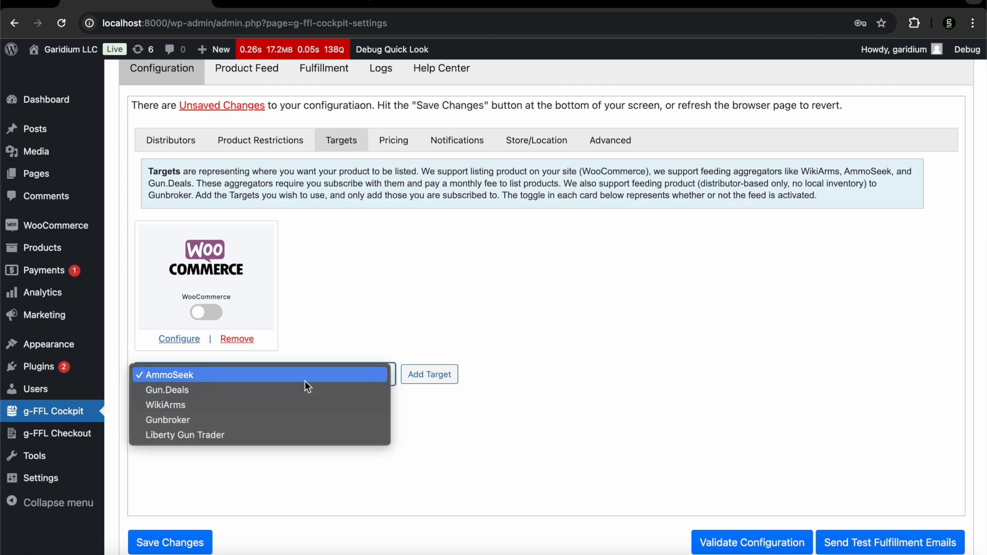
left_click(299, 371)
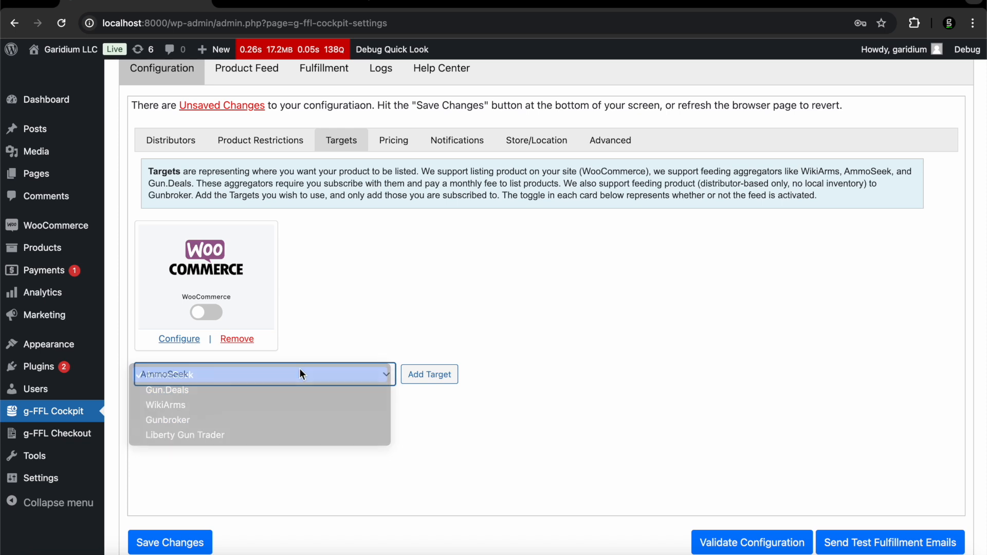
left_click(429, 374)
left_click(430, 375)
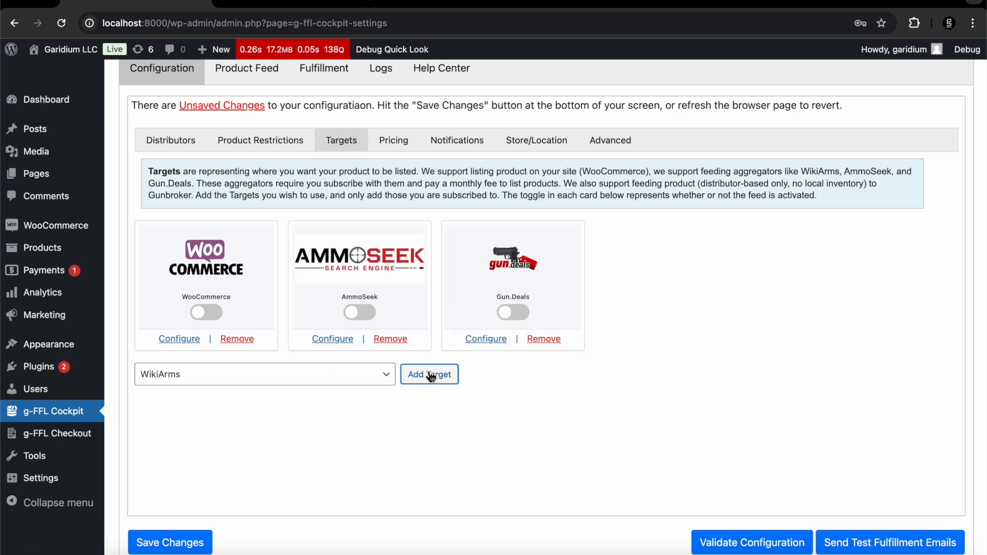
left_click(429, 375)
left_click(430, 375)
left_click(430, 375)
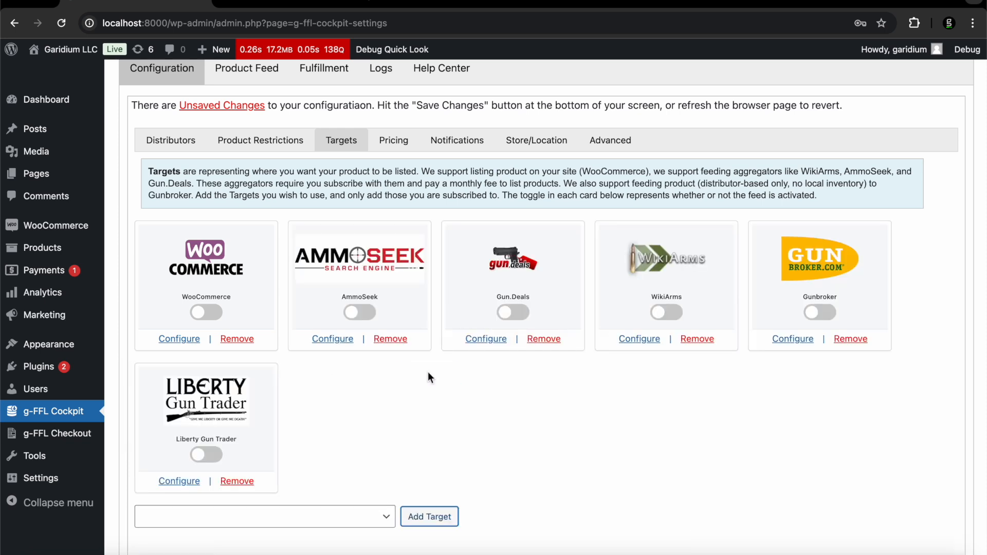
scroll(427, 372, "down", 1)
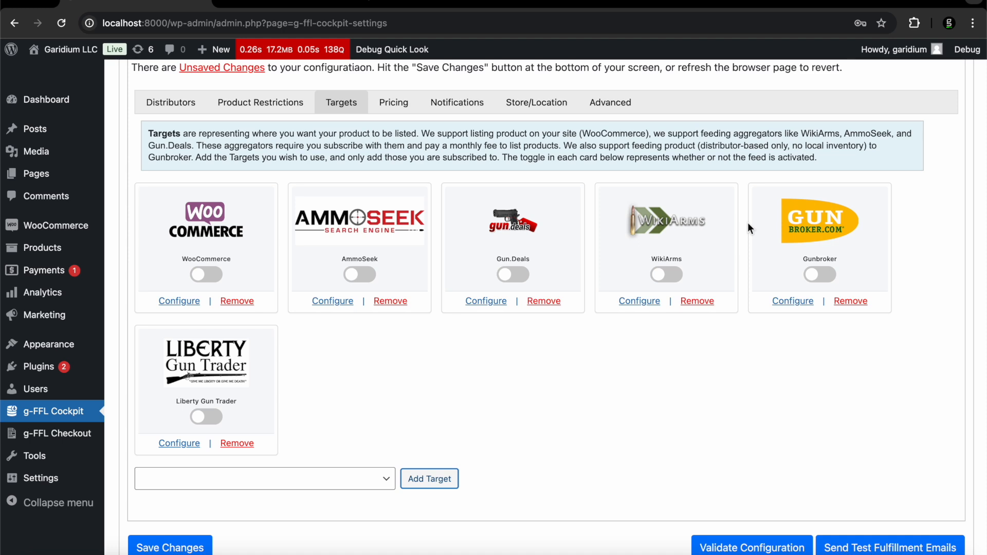
Review the Gunbroker target's settings, including the Standard Text ID field
scroll(747, 223, "down", 1)
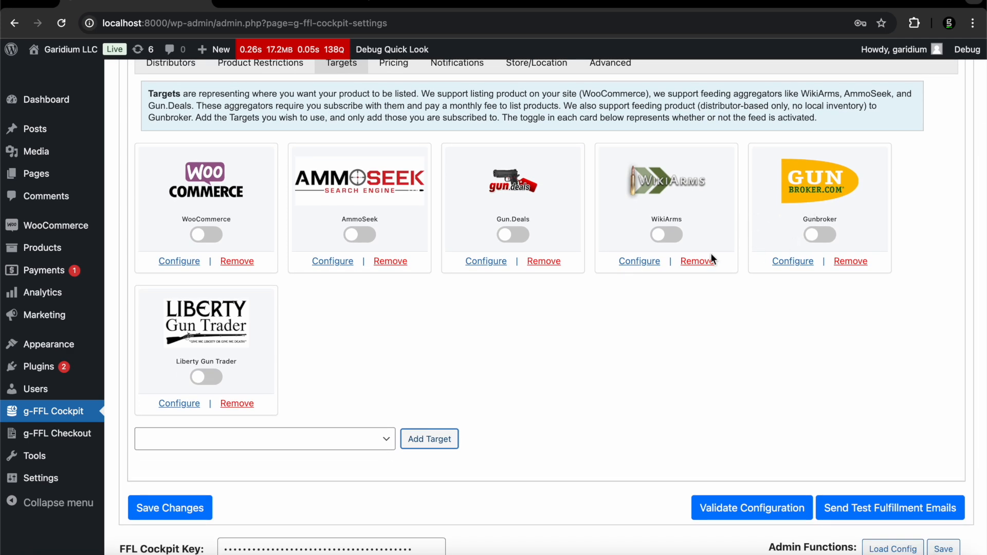
left_click(786, 261)
scroll(503, 283, "down", 1)
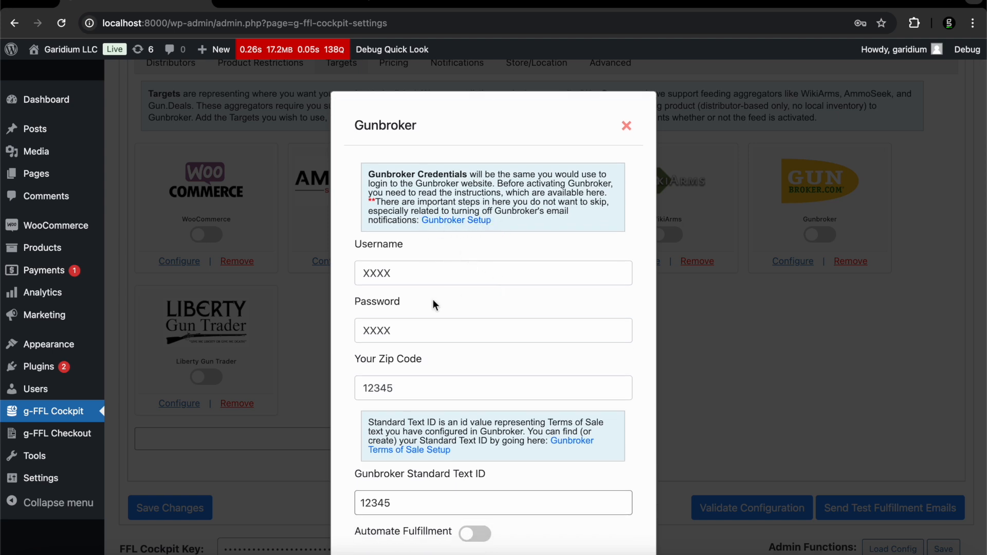
scroll(432, 299, "down", 1)
scroll(433, 299, "up", 1)
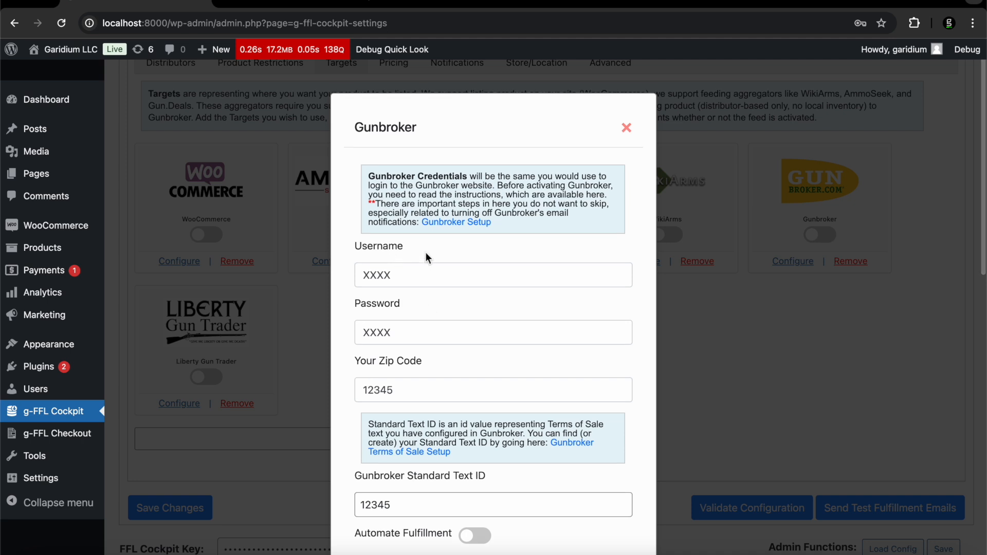
scroll(416, 364, "down", 2)
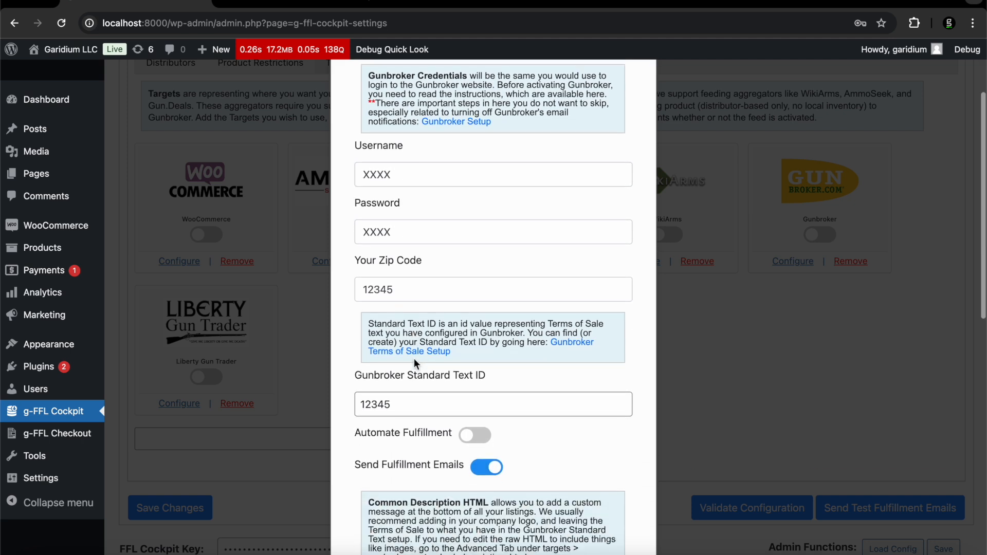
scroll(387, 300, "down", 2)
left_click_drag(364, 296, 483, 297)
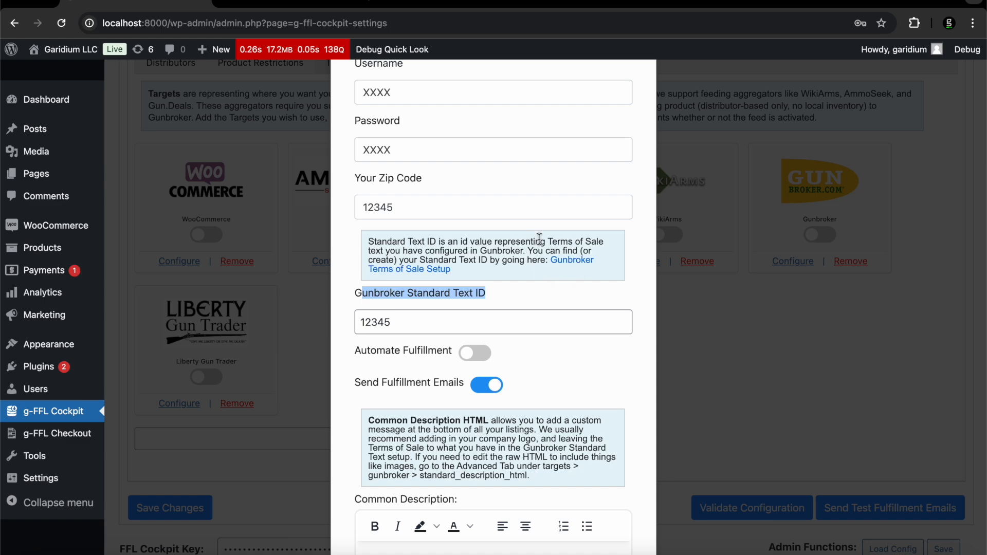
Close the Gunbroker configuration window and return to the target cards
scroll(613, 196, "up", 3)
scroll(613, 196, "up", 2)
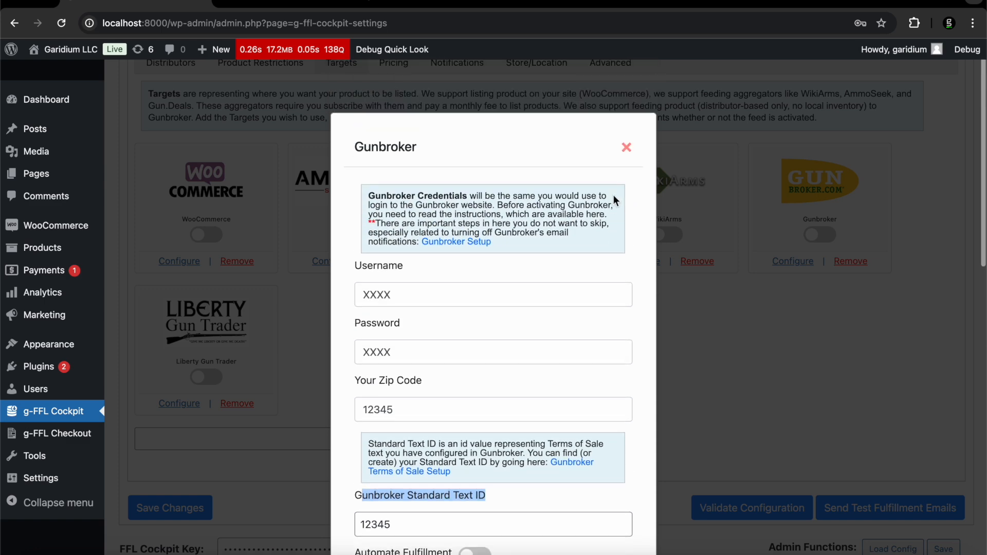
left_click(627, 149)
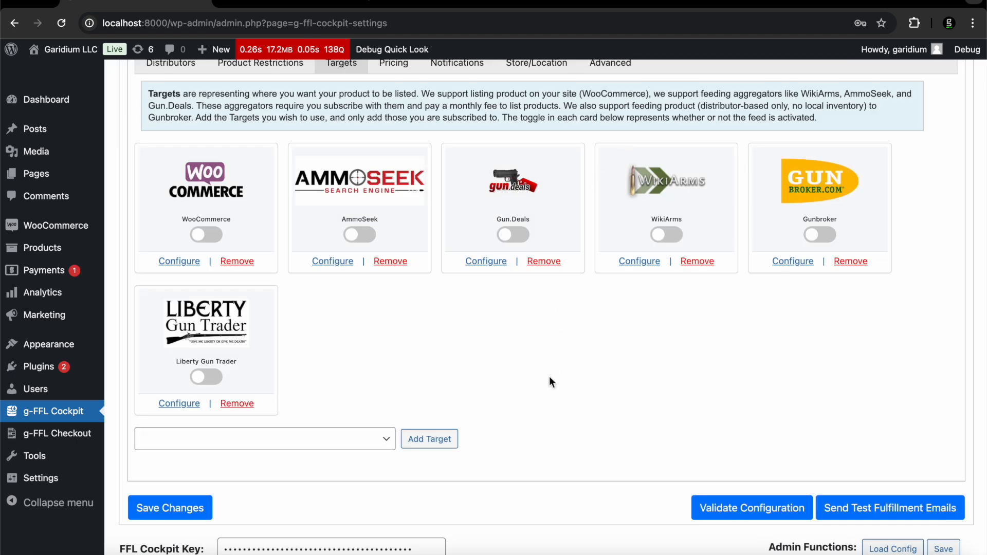
scroll(549, 393, "down", 1)
scroll(548, 393, "up", 3)
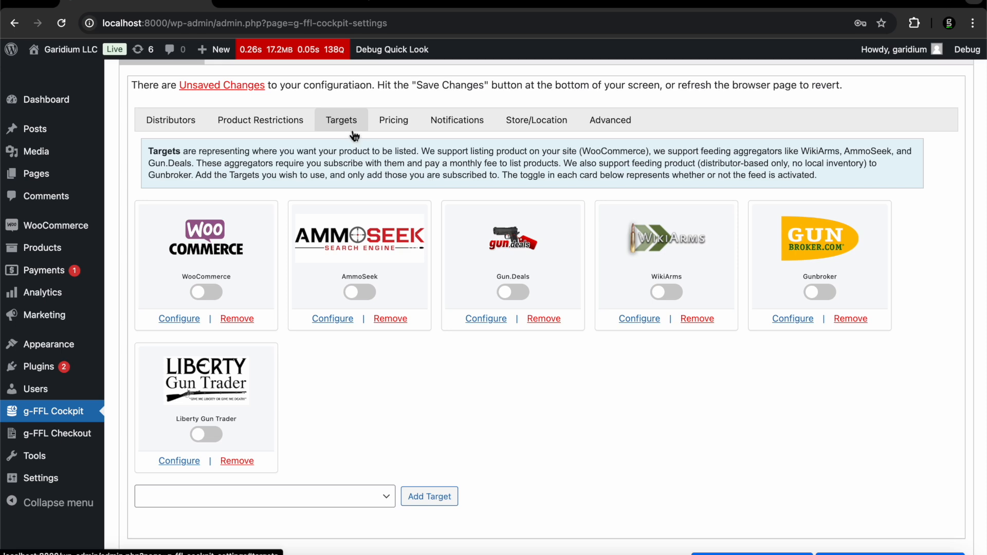
Open the Pricing settings and reset the Default Margin ($) value to 0
left_click(393, 121)
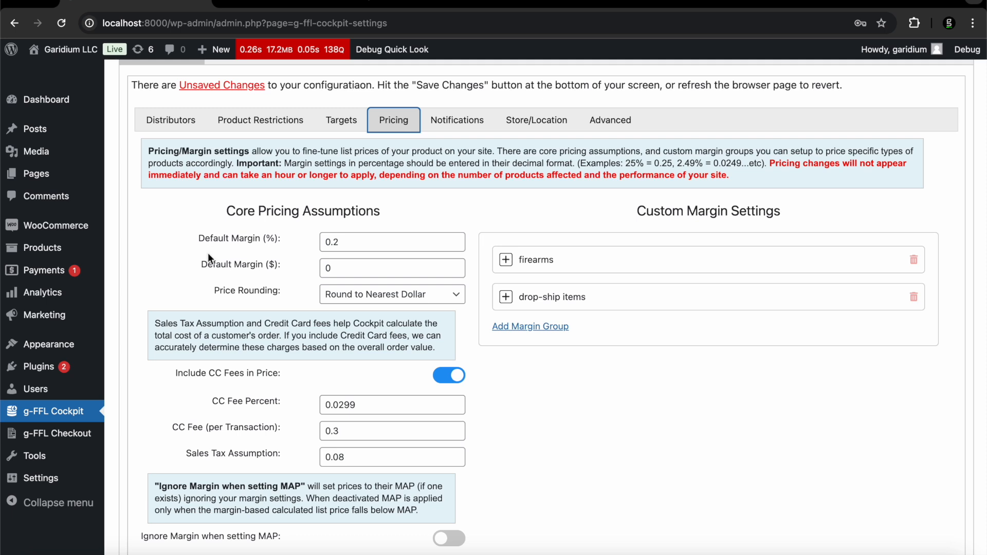
left_click_drag(355, 246, 311, 248)
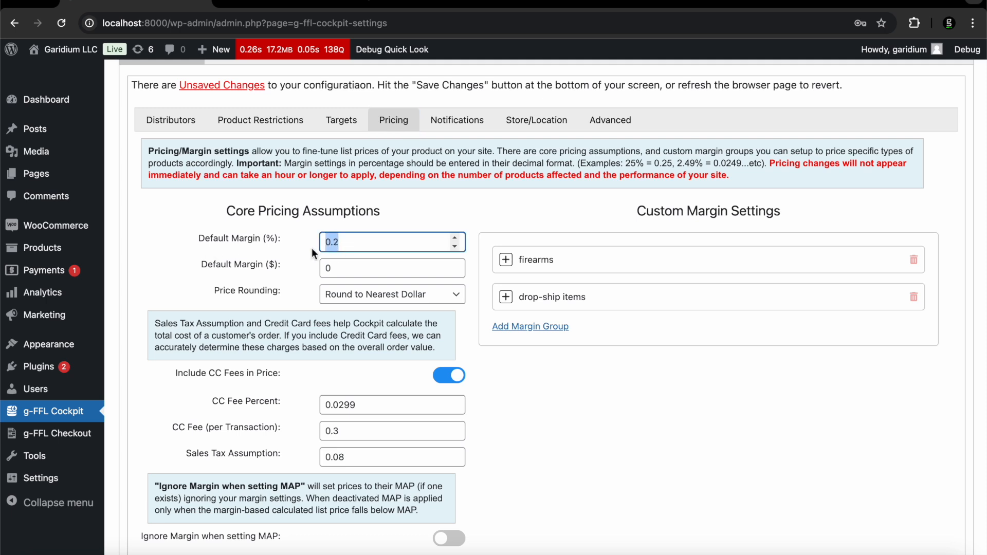
left_click(377, 240)
left_click_drag(377, 240, 295, 240)
left_click(345, 268)
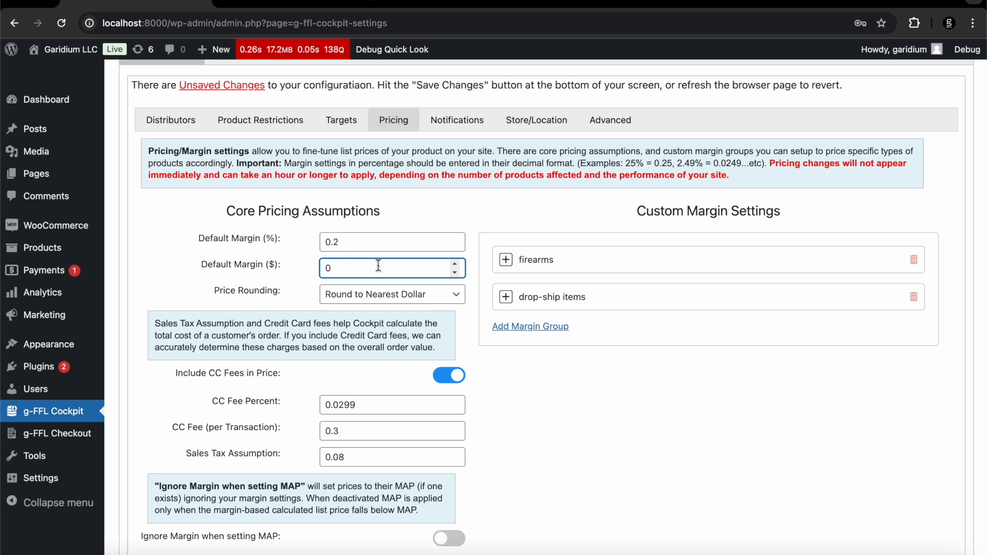
key("BackSpace")
type("5")
key("BackSpace")
type("0")
Set Default Margin (%) to 0.20 and Default Margin ($) to 0, keeping Round to Nearest Dollar
left_click_drag(352, 246, 316, 250)
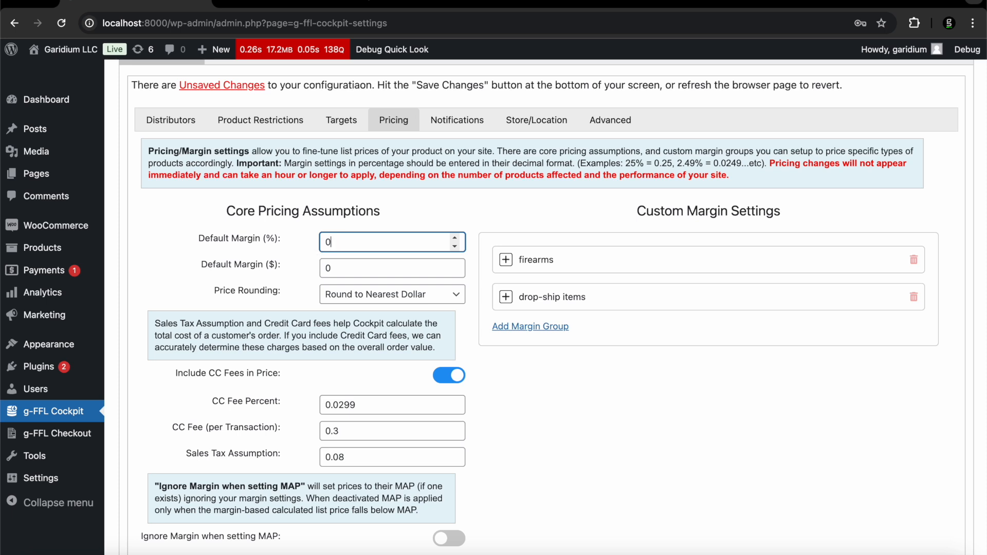
left_click(336, 269)
key("BackSpace")
type("10")
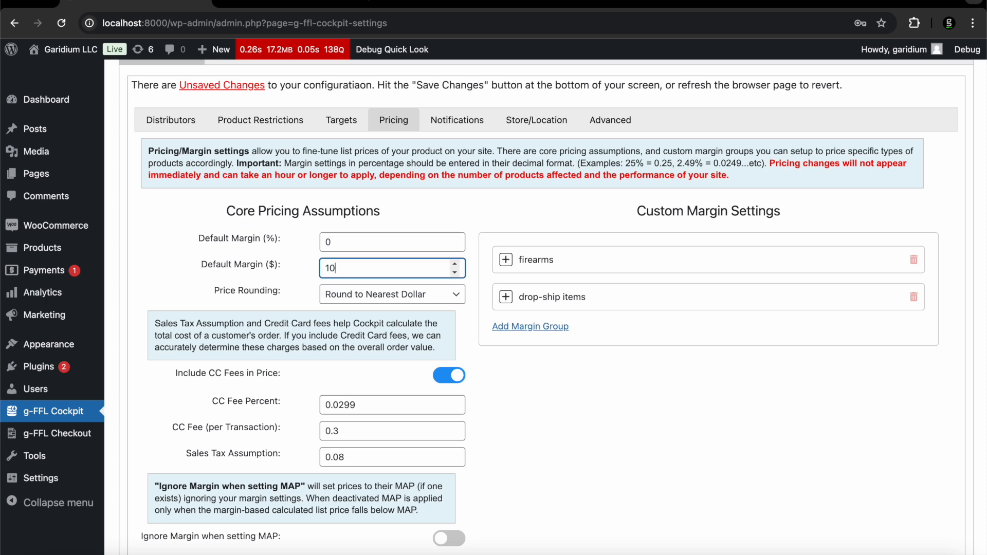
left_click(344, 243)
type(".20")
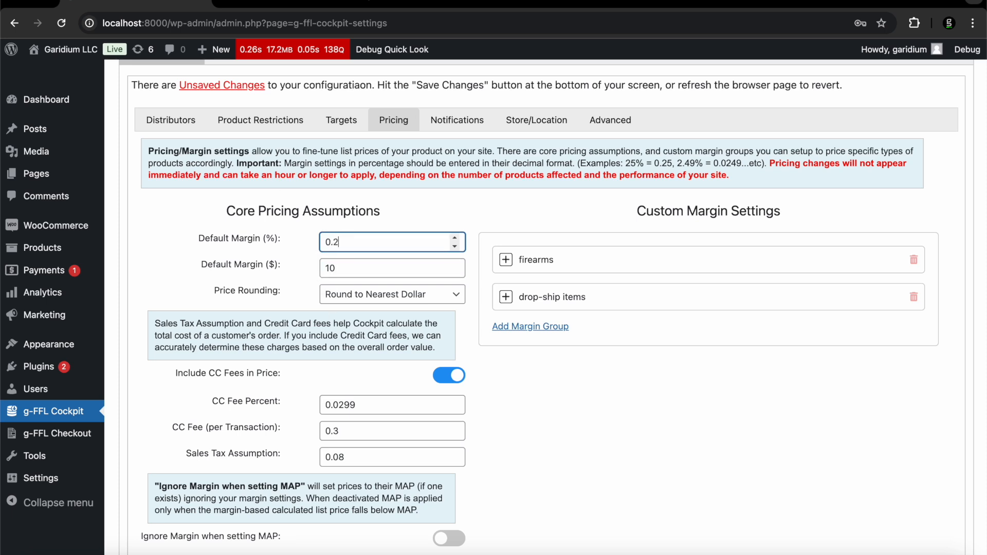
left_click_drag(341, 268, 300, 269)
type("0")
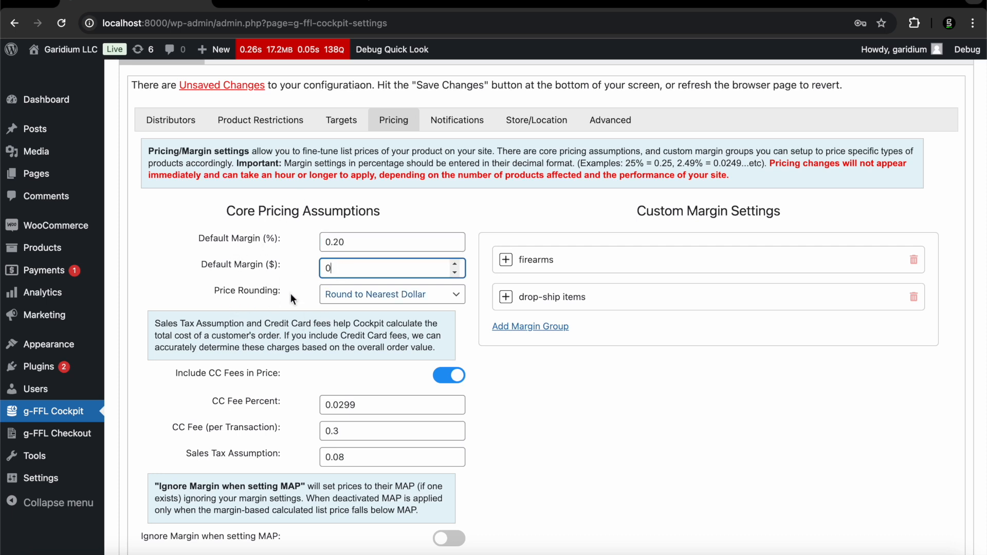
left_click(340, 294)
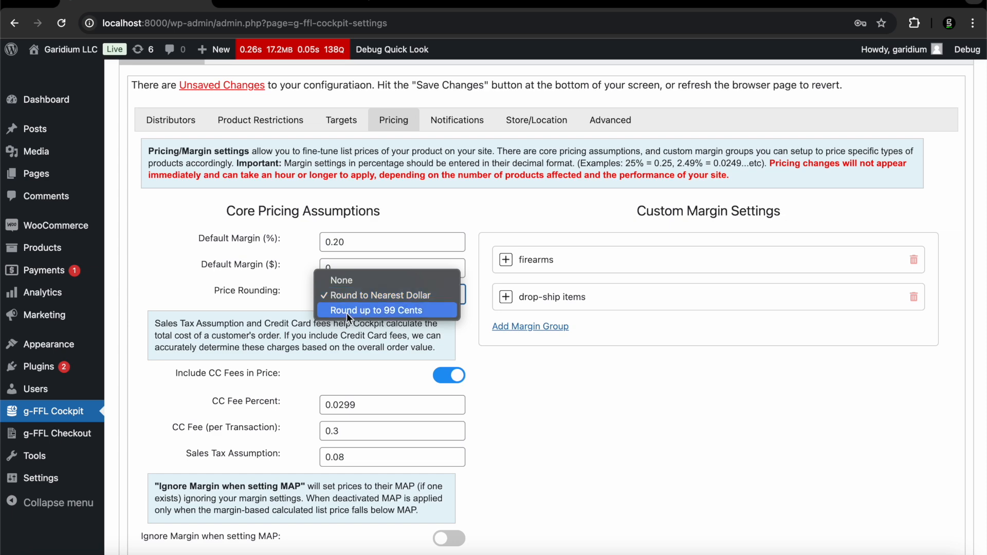
left_click(307, 288)
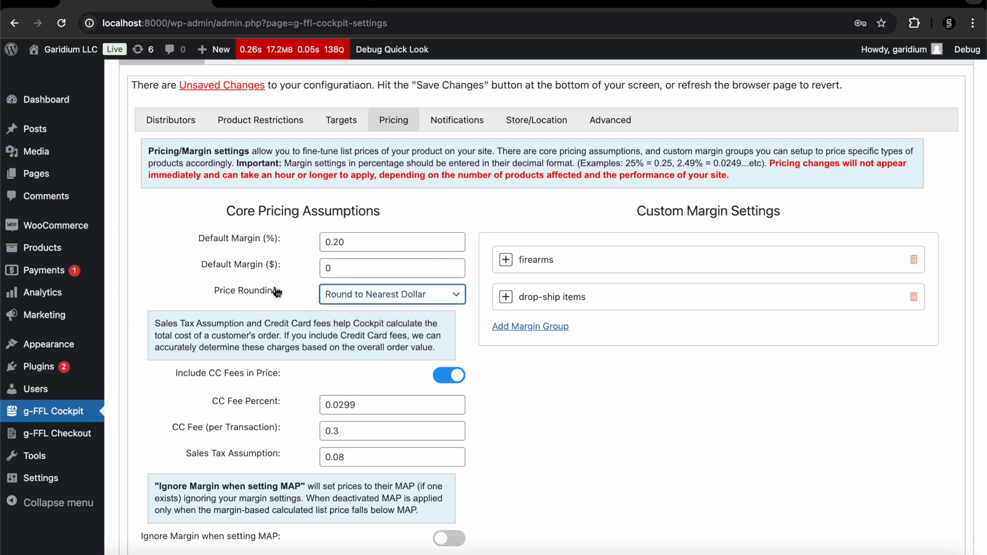
scroll(273, 287, "down", 2)
scroll(273, 286, "down", 2)
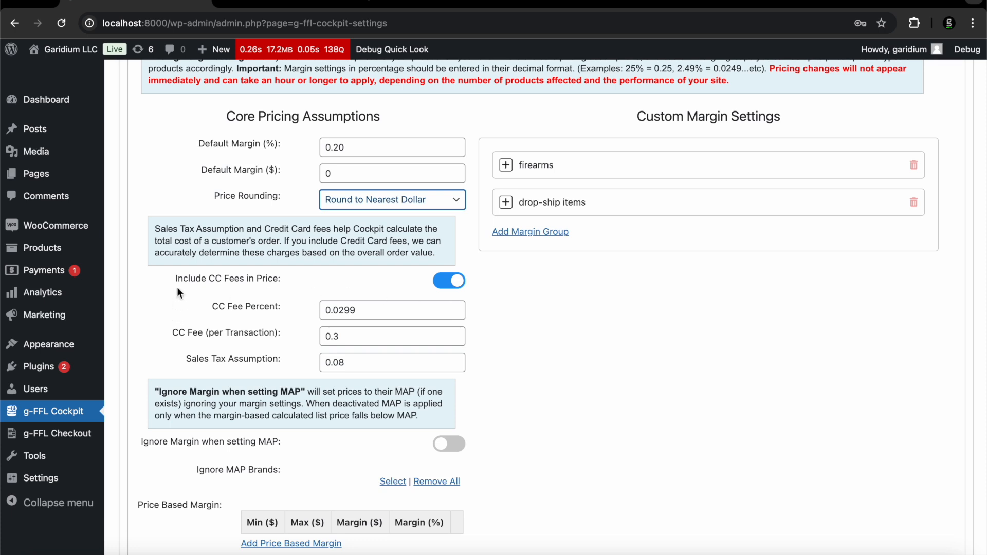
scroll(178, 288, "down", 3)
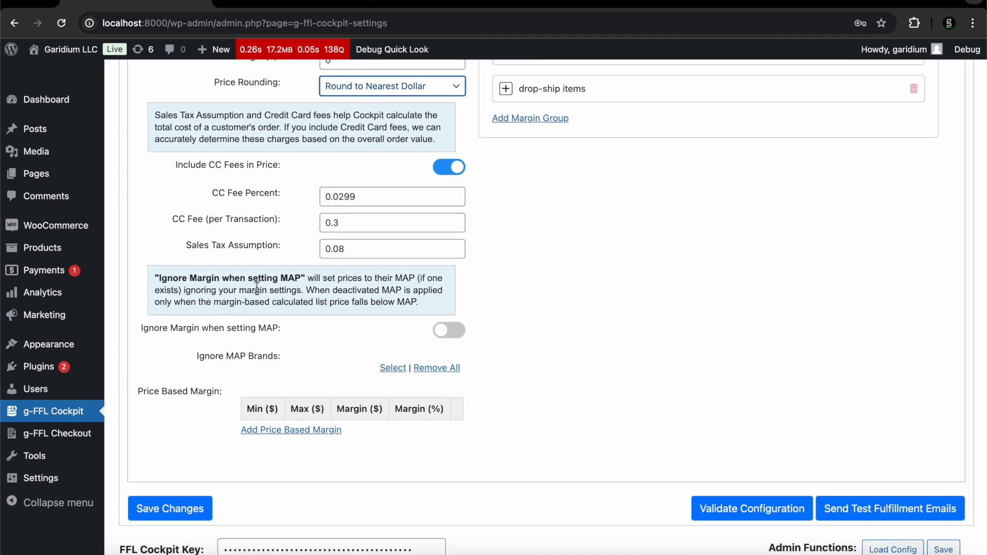
scroll(257, 286, "up", 2)
scroll(257, 286, "down", 1)
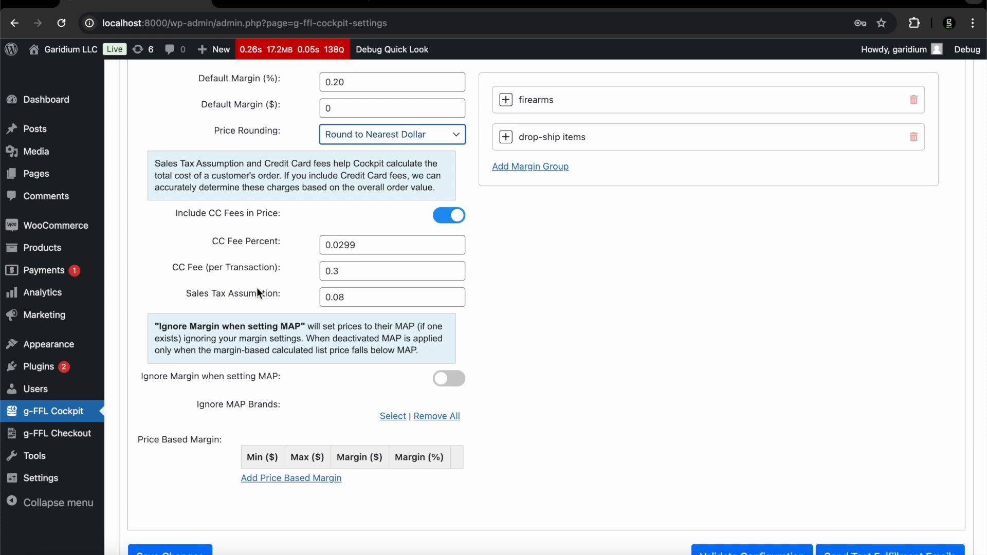
scroll(257, 288, "down", 1)
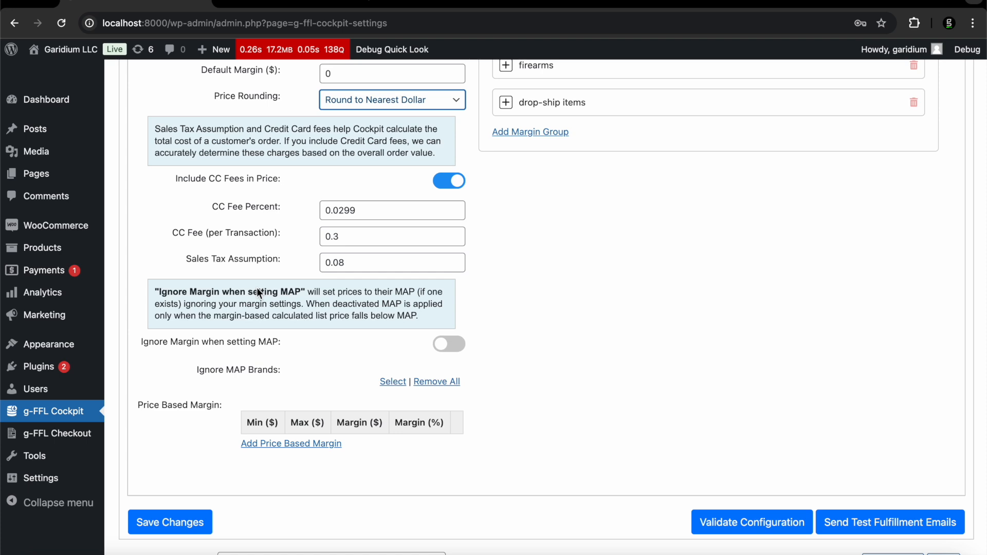
scroll(257, 293, "down", 1)
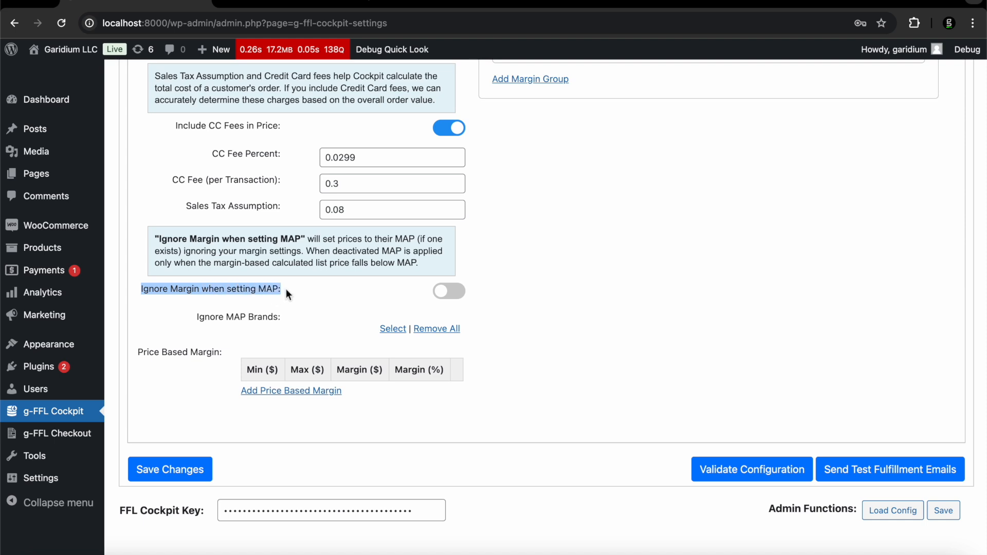
left_click(449, 291)
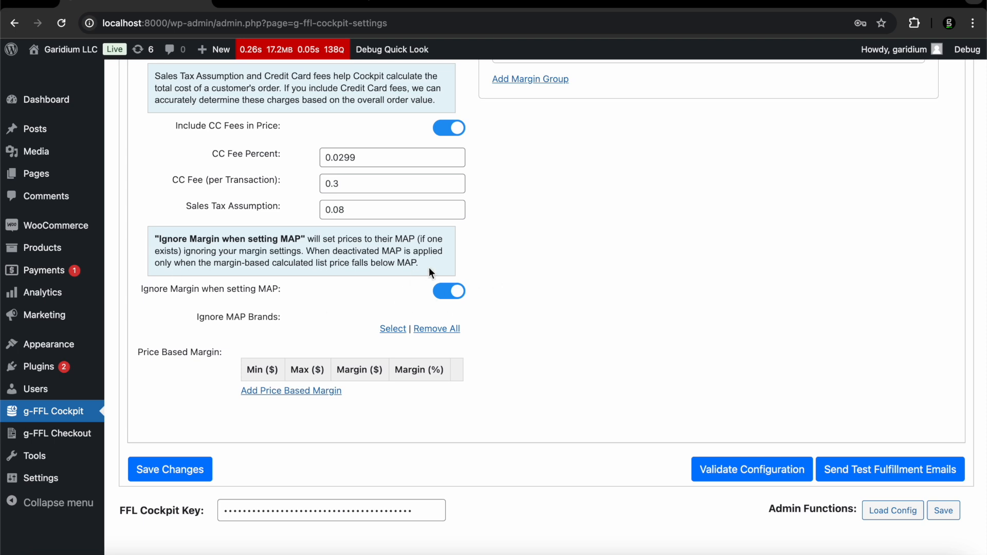
left_click(456, 291)
scroll(320, 294, "down", 2)
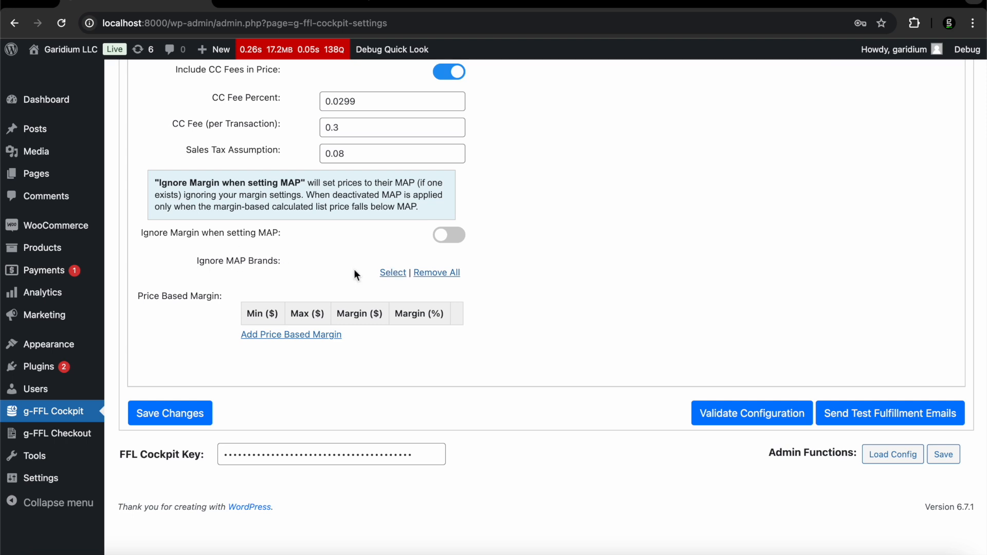
Add 1791 GUNLEATHER, 2 Monkey Trading and 2A Armament to Ignore MAP Brands
left_click(392, 273)
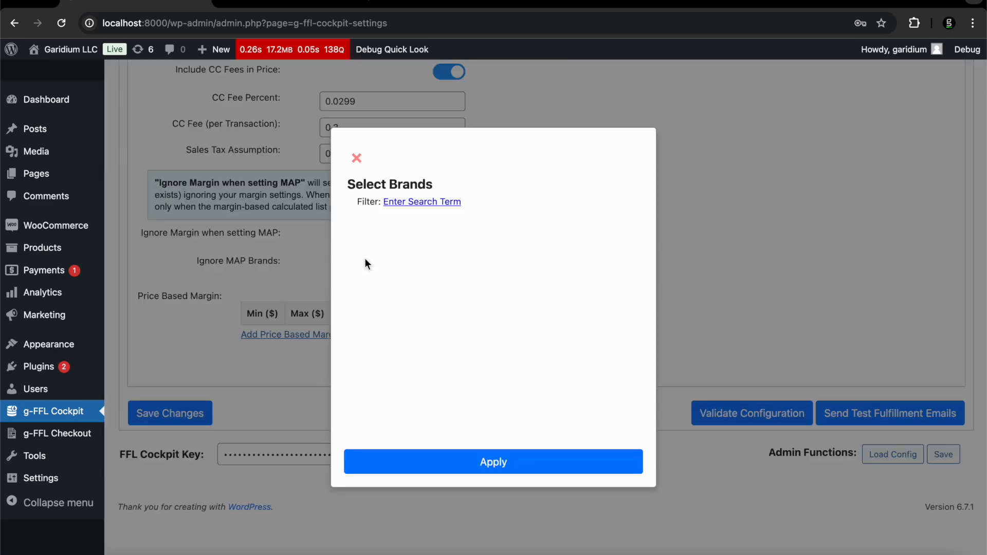
left_click(349, 279)
left_click(349, 296)
left_click(349, 313)
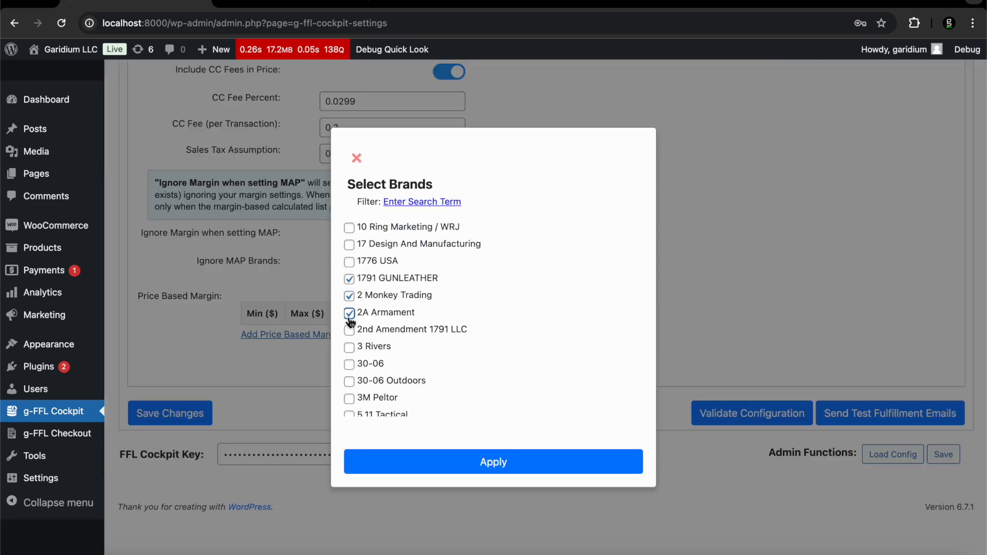
left_click(409, 469)
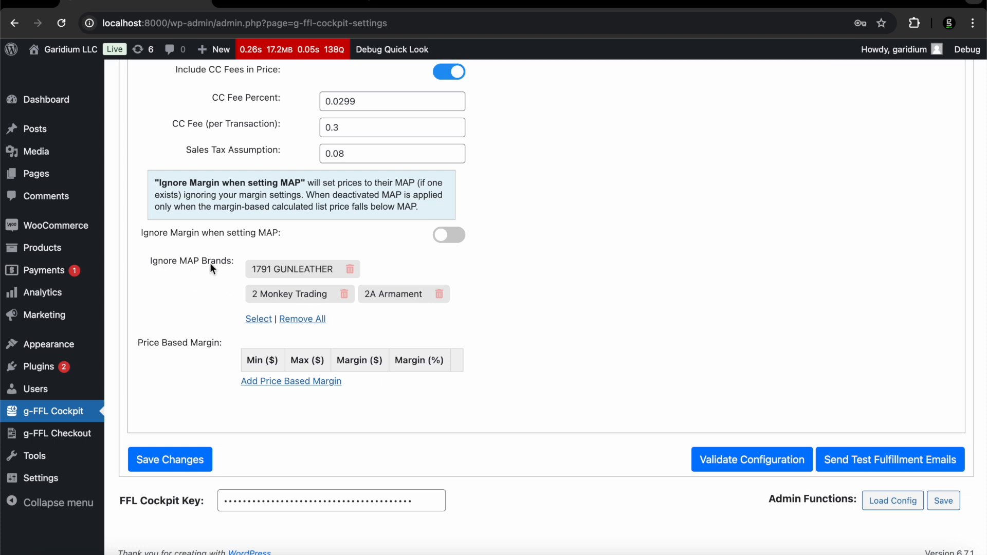
Remove all three brands so the Ignore MAP Brands list is empty again
left_click(350, 269)
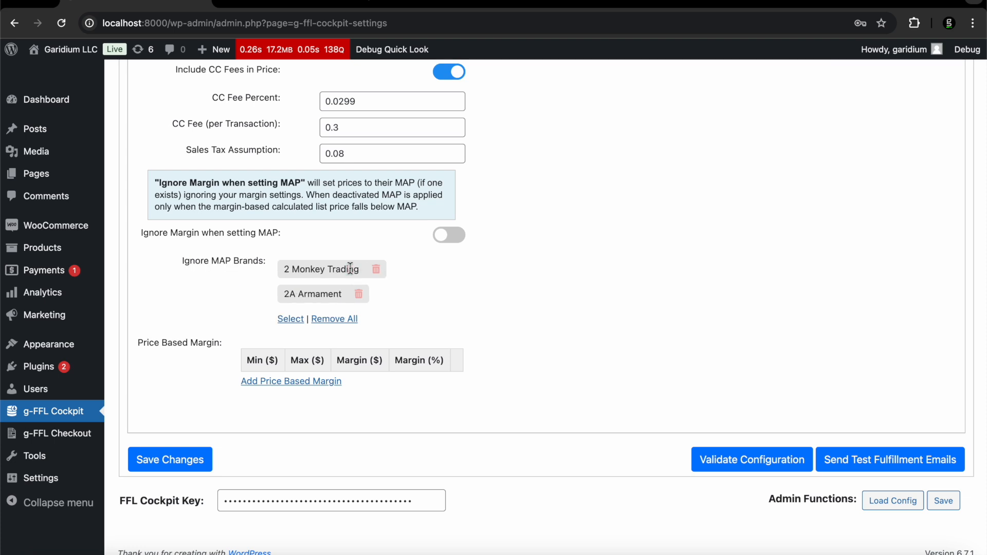
left_click(375, 270)
left_click(450, 269)
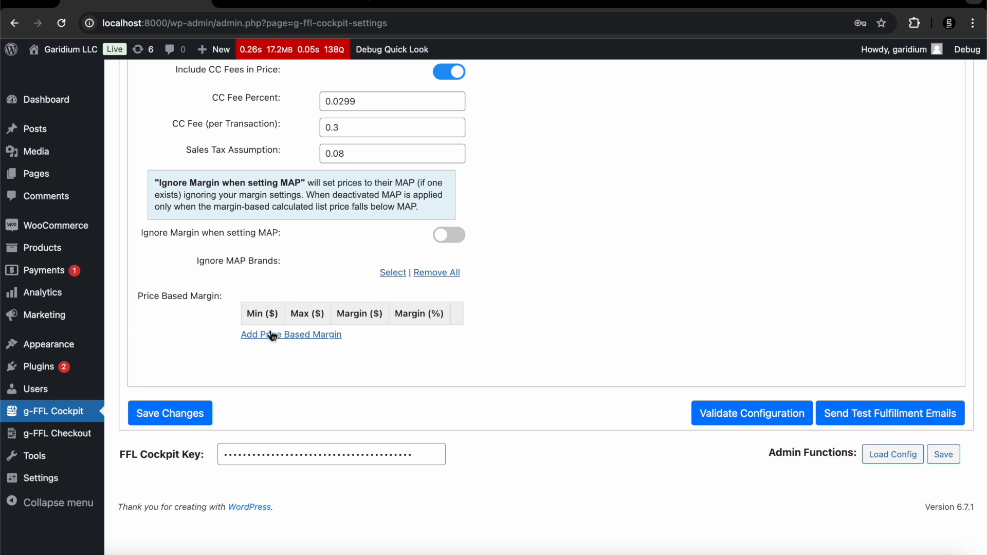
Add a price-based margin tier of $0–$1000 at 0.25 margin
left_click(291, 343)
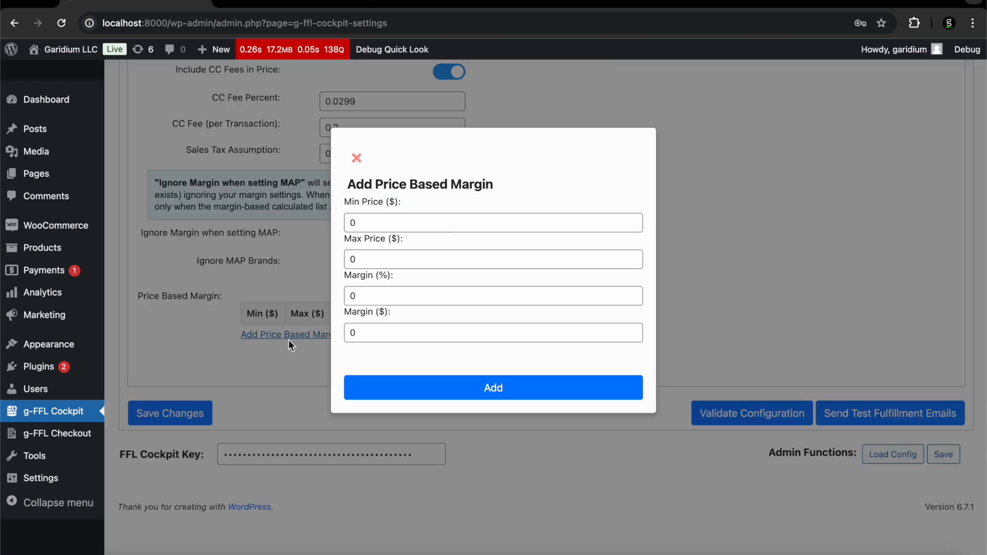
left_click(420, 260)
key("BackSpace")
type("1")
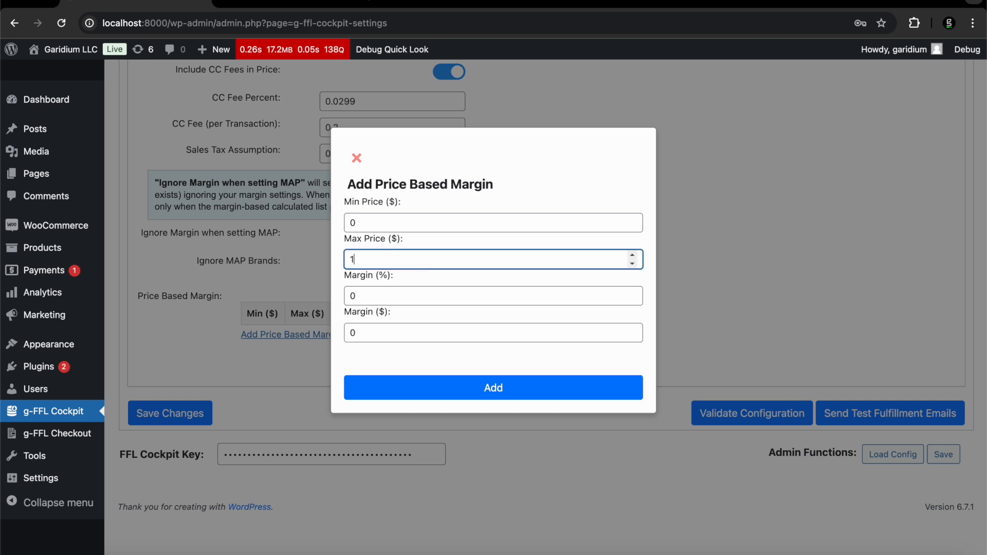
type("000")
left_click(372, 295)
key("BackSpace")
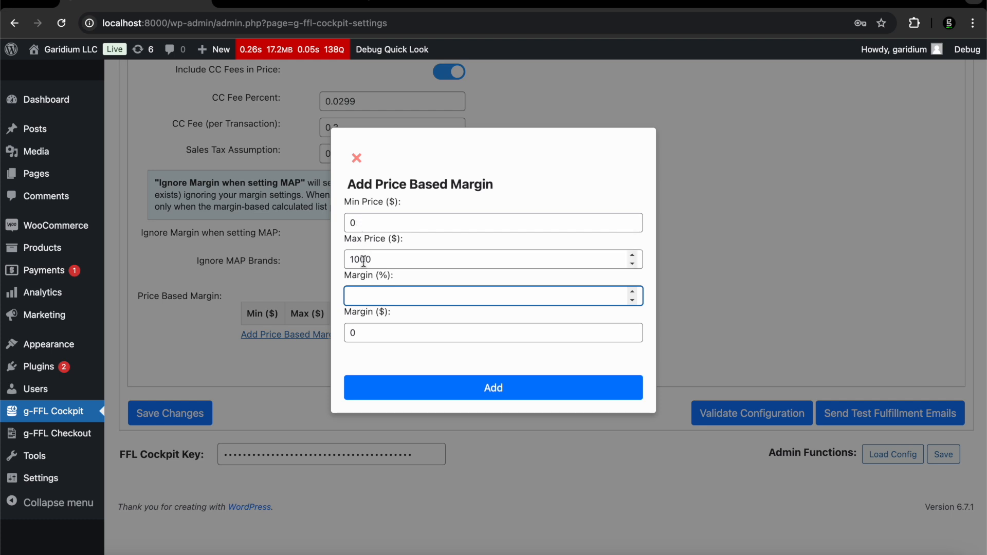
type(".25")
left_click(412, 400)
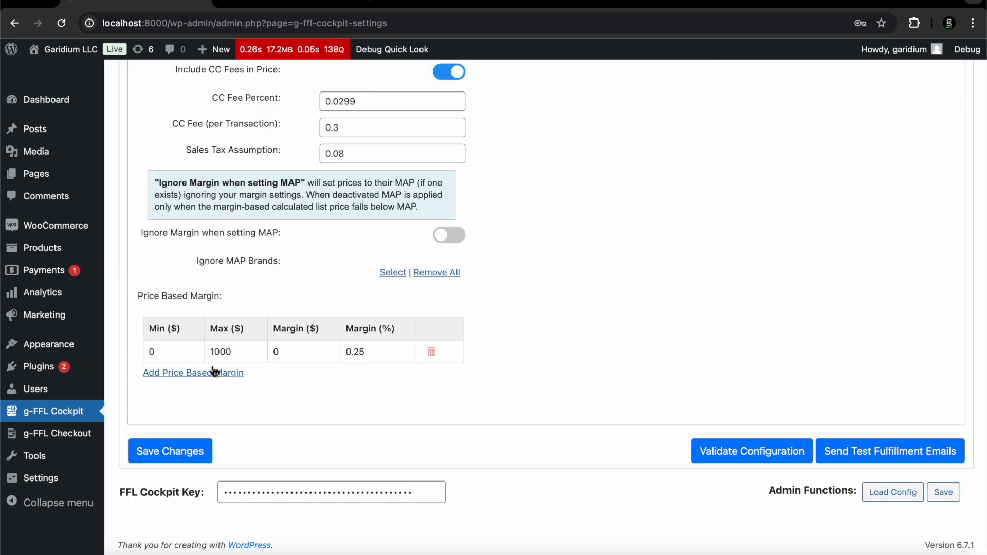
Add a second price-based margin tier of $1000–$2000 at 0.15 margin
left_click(181, 373)
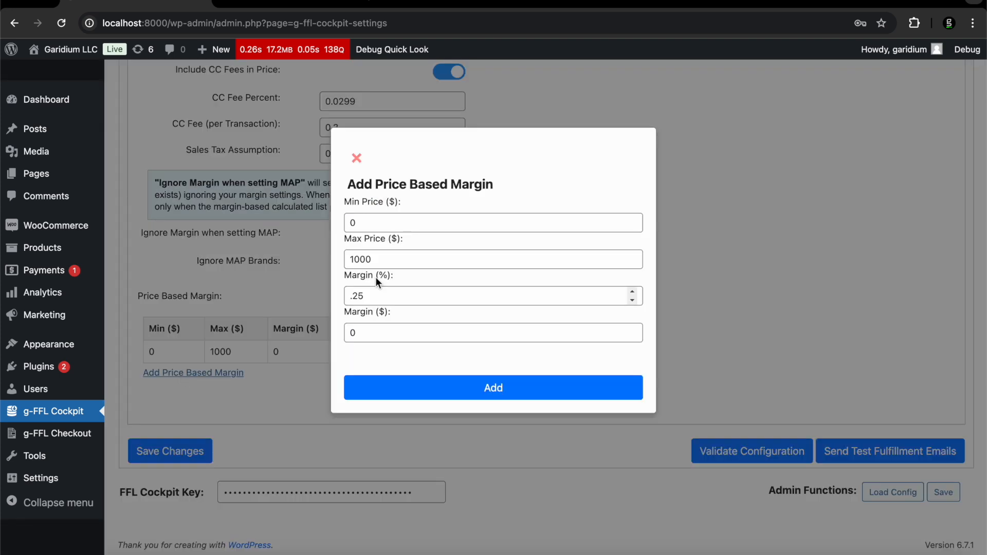
left_click(367, 224)
key("BackSpace")
type("1000")
key("Tab")
type("2000")
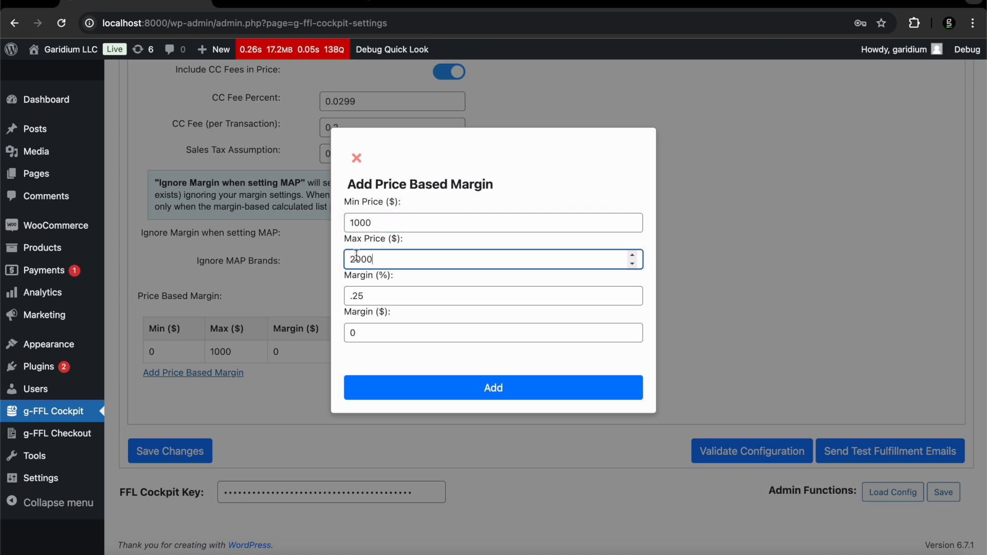
left_click(390, 297)
key("BackSpace")
key("BackSpace")
type("15")
left_click(398, 387)
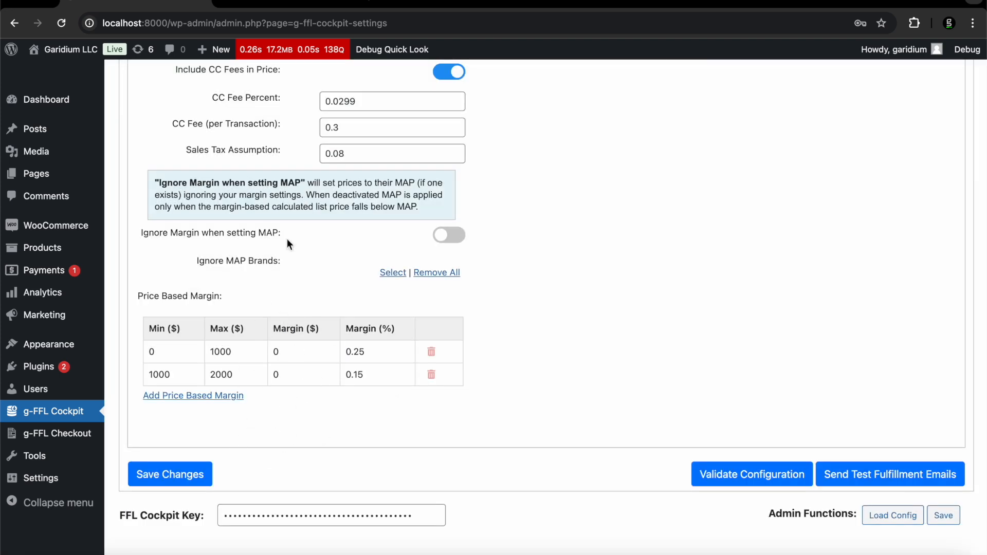
Confirm the firearms margin group's product class is Firearms (FA)
scroll(488, 389, "up", 2)
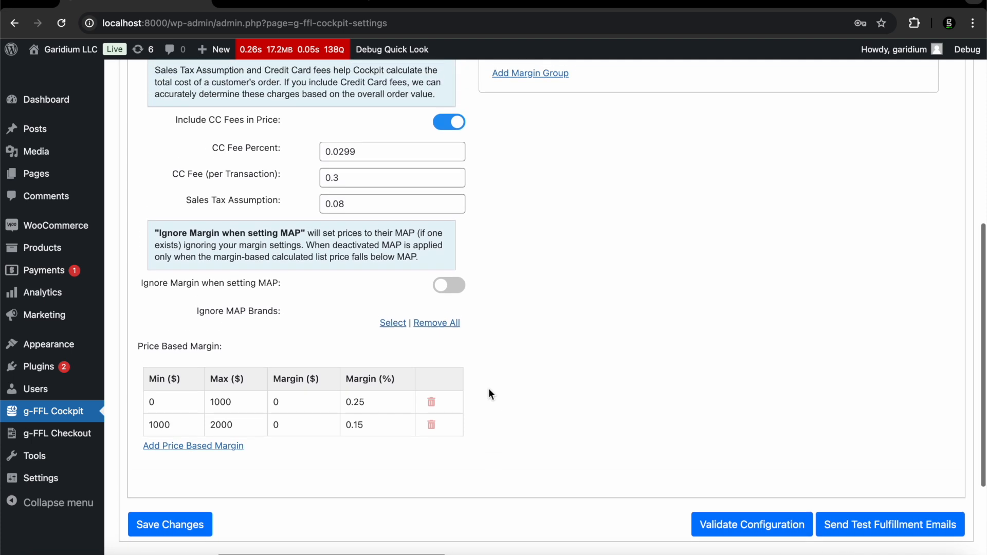
scroll(489, 389, "up", 2)
scroll(489, 395, "up", 3)
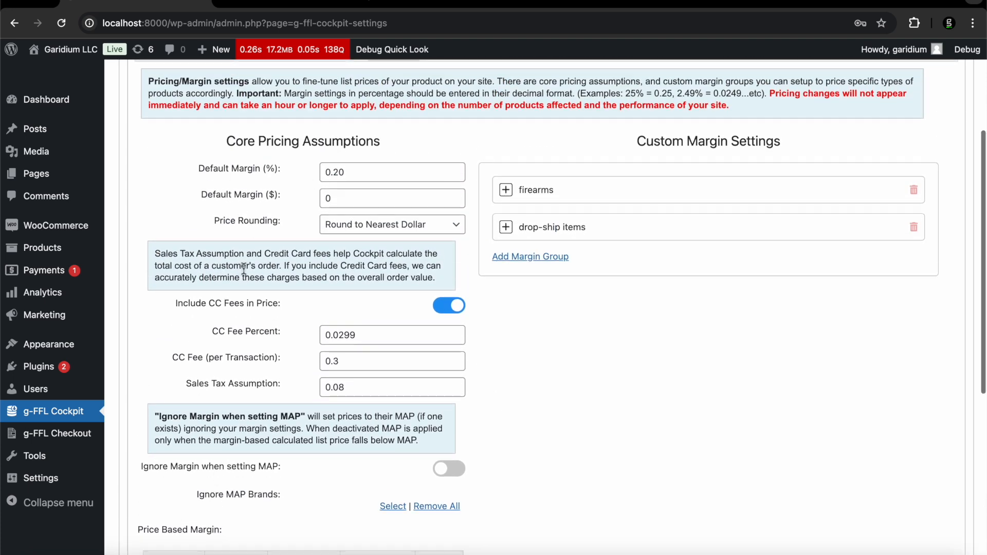
scroll(243, 268, "down", 2)
scroll(244, 268, "up", 3)
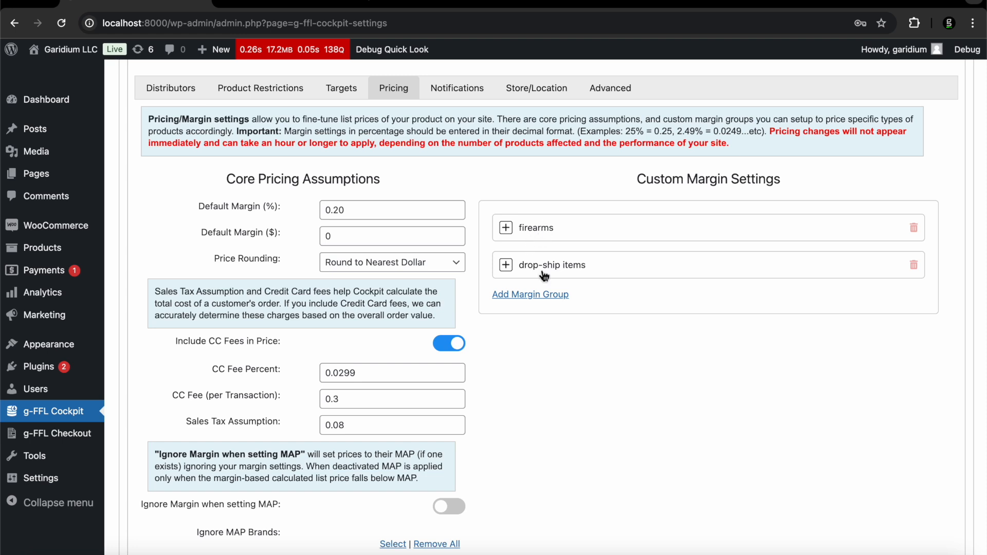
left_click(531, 232)
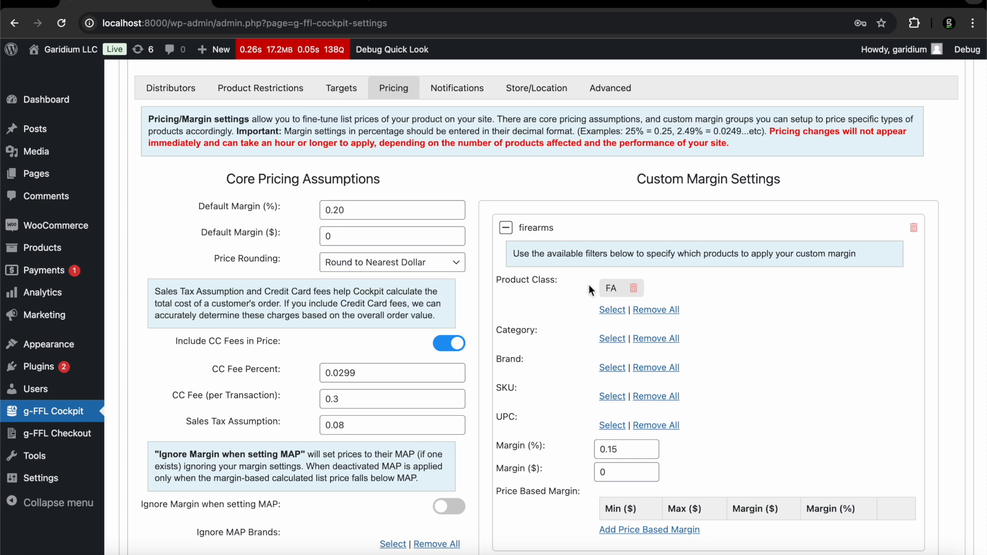
scroll(640, 390, "down", 1)
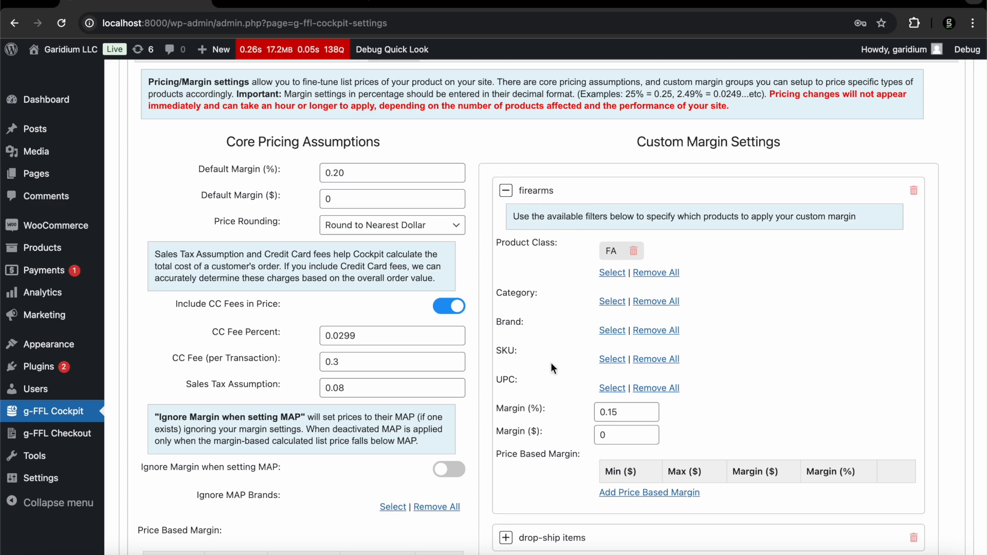
left_click(612, 272)
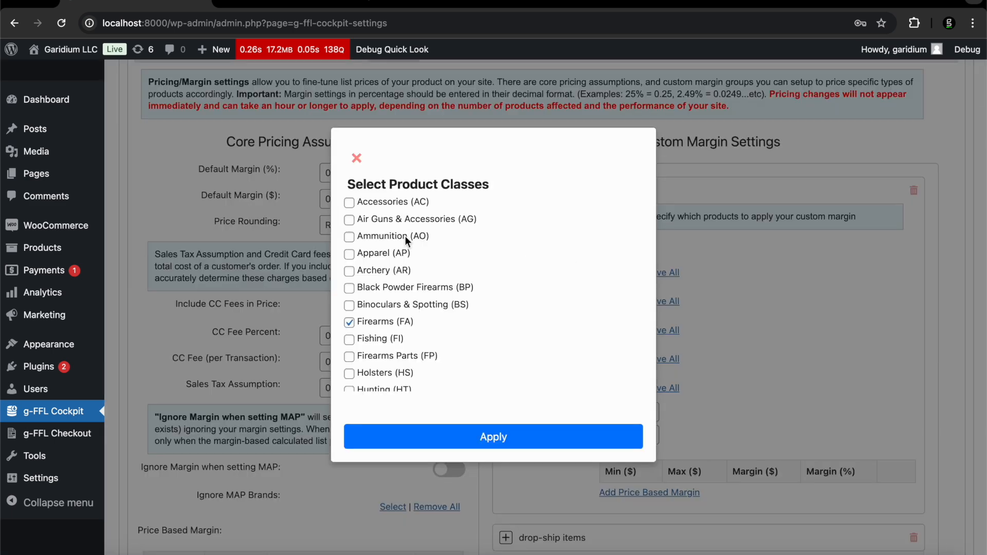
left_click(356, 161)
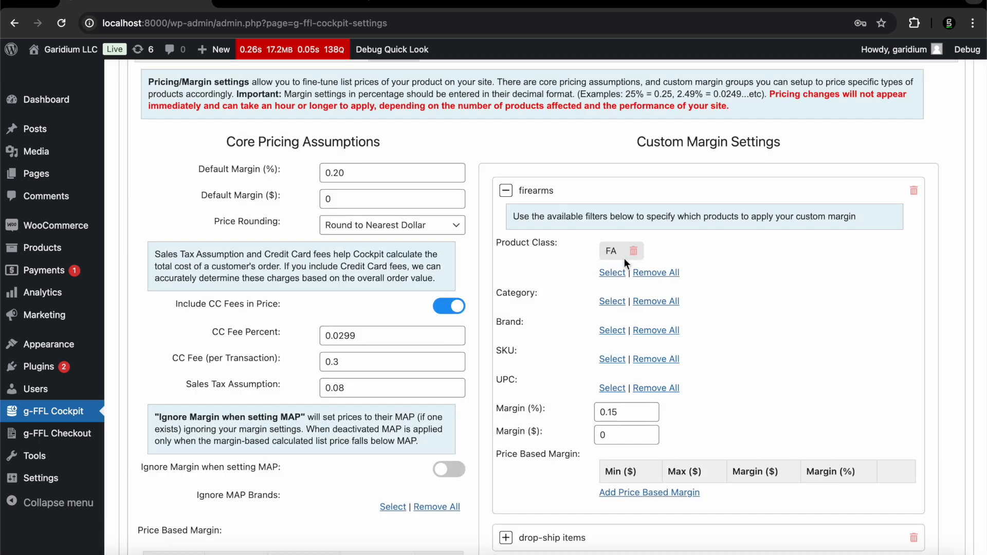
Collapse the firearms group and delete the drop-ship items margin group
right_click(618, 416)
left_click(527, 187)
left_click(531, 194)
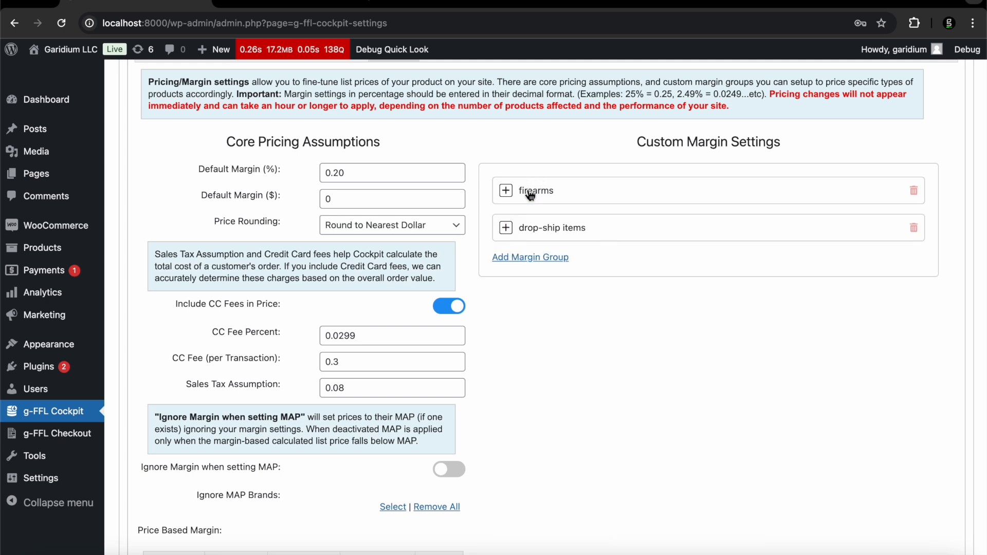
left_click(531, 227)
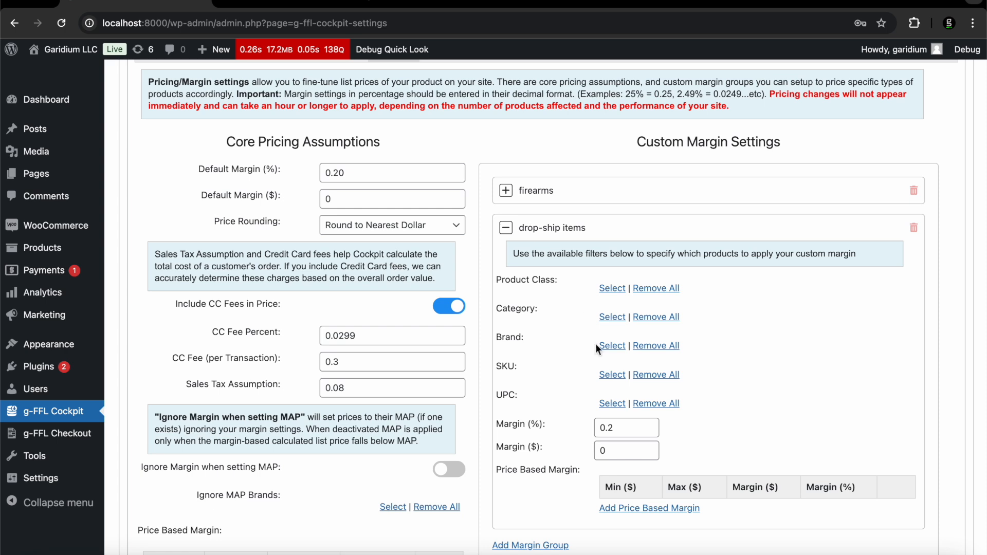
left_click(914, 232)
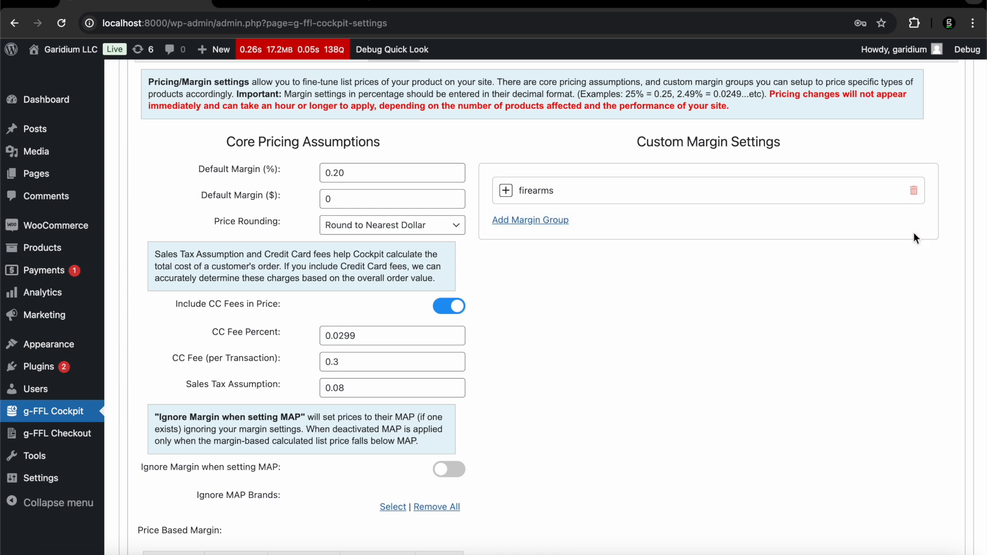
left_click(563, 222)
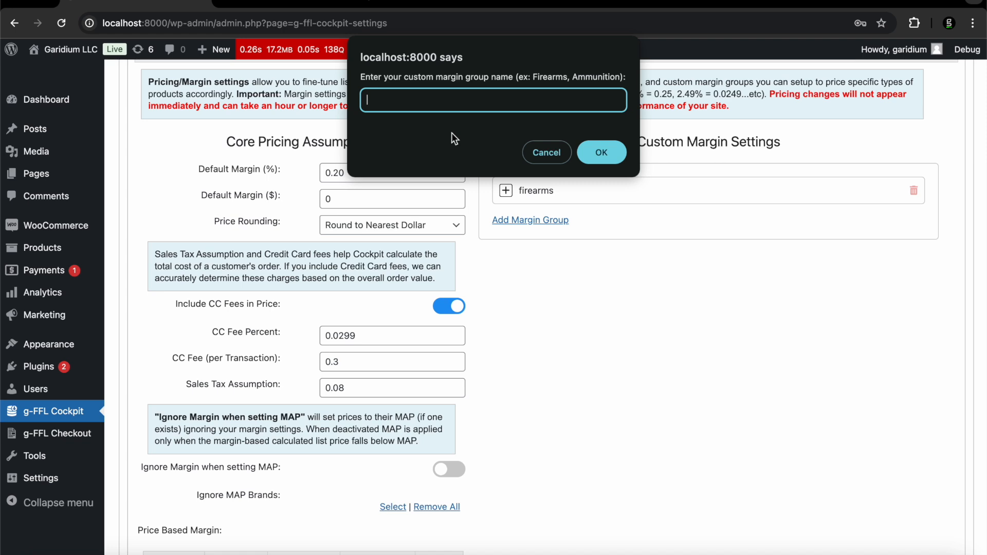
type("glock firearms")
key("Return")
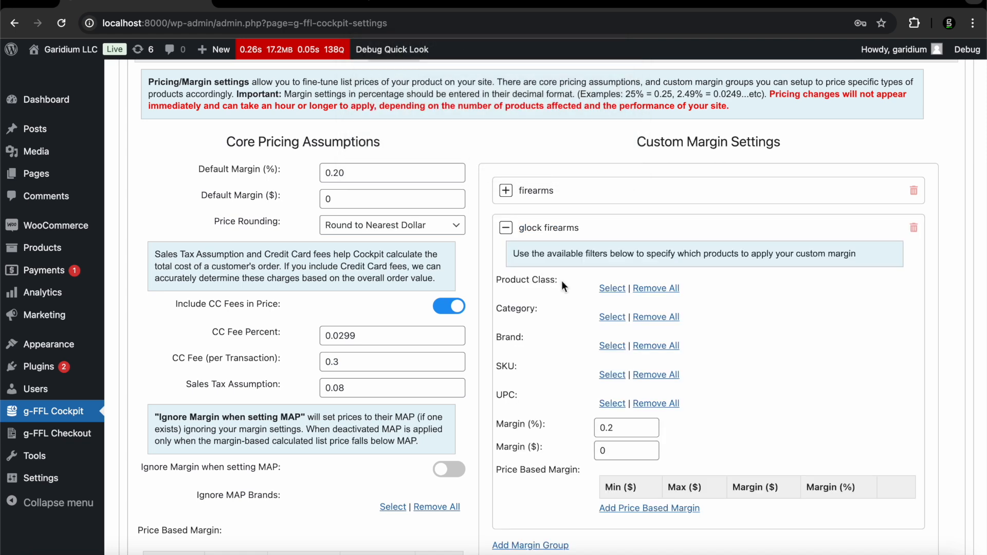
left_click(612, 288)
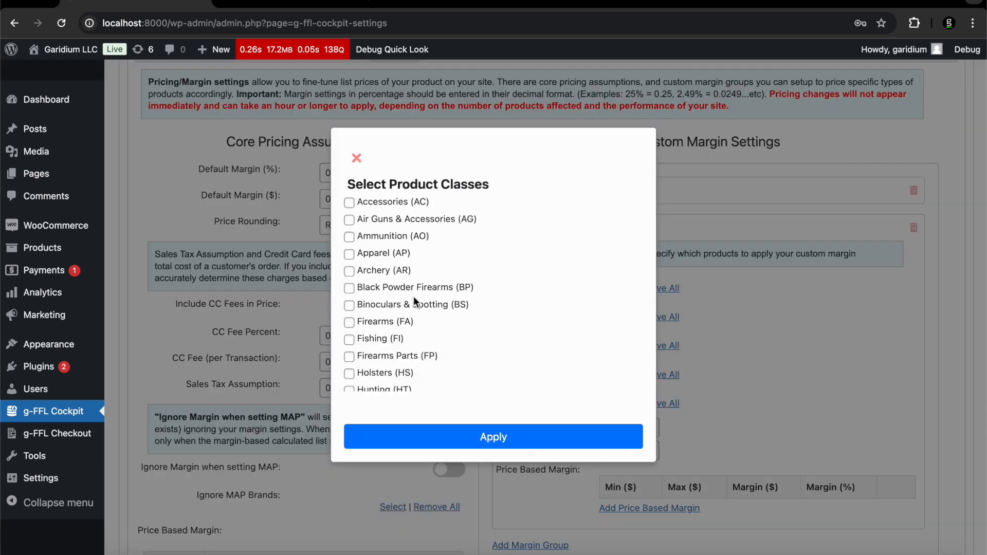
left_click(352, 323)
left_click(431, 437)
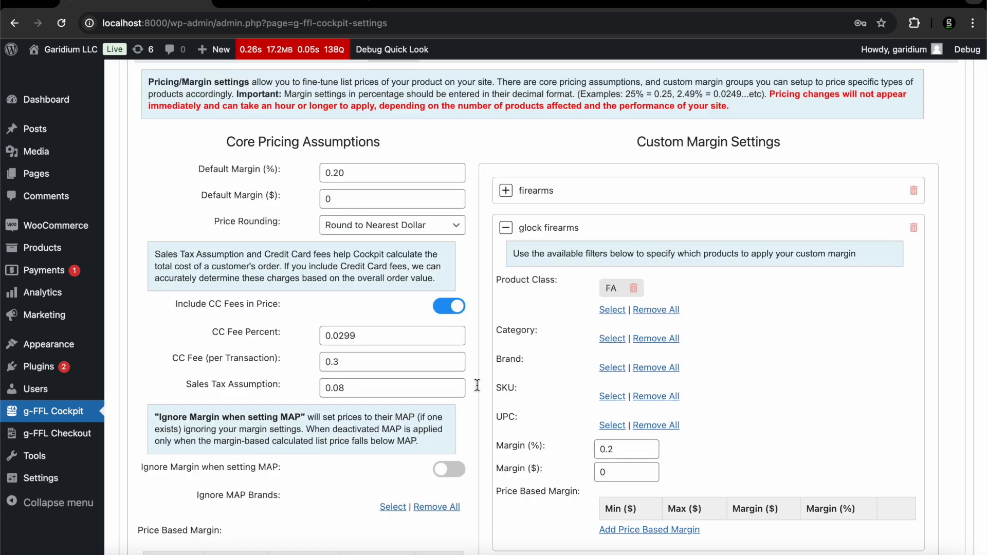
left_click(611, 368)
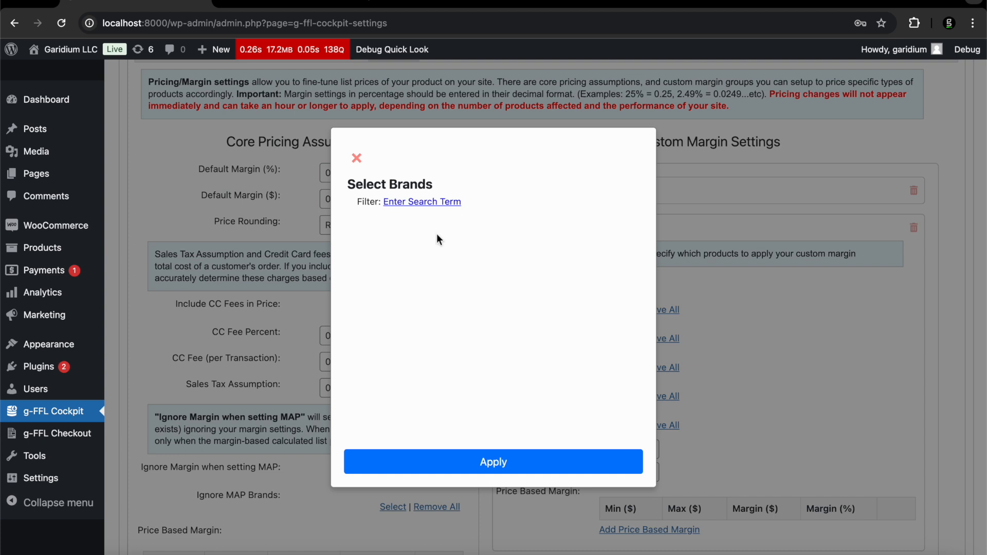
left_click(419, 203)
type("glock")
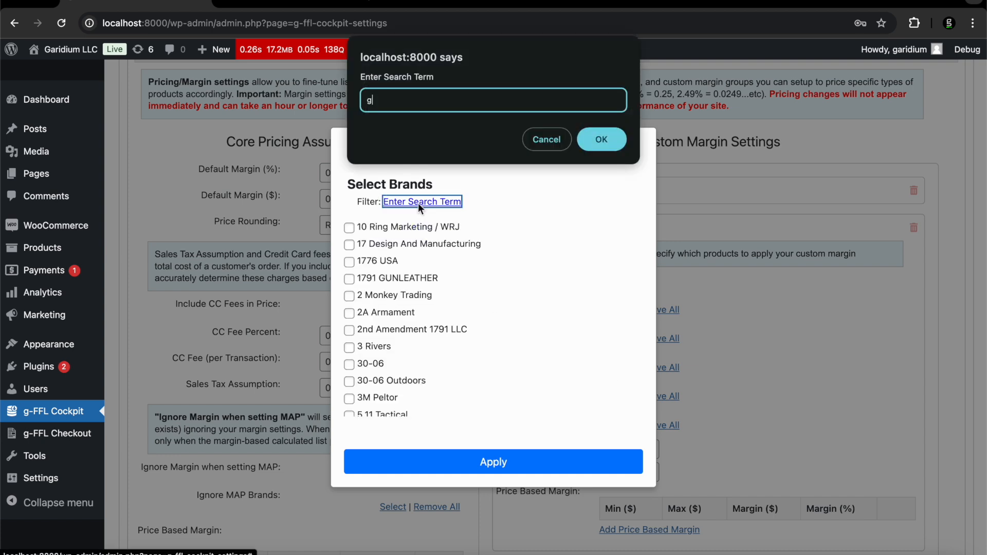
key("Return")
left_click(349, 227)
left_click(420, 461)
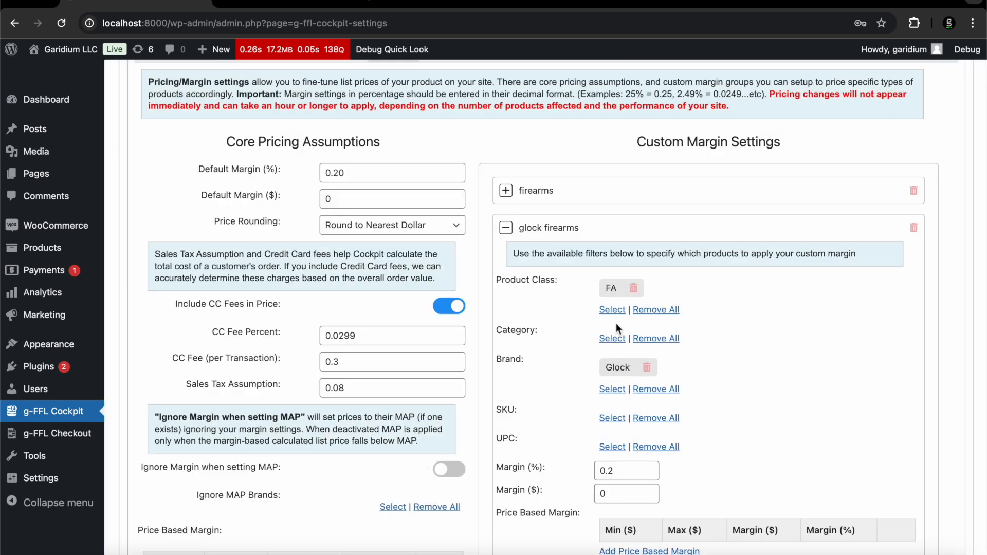
scroll(616, 323, "down", 3)
double_click(606, 391)
type("0")
key("Tab")
type("50")
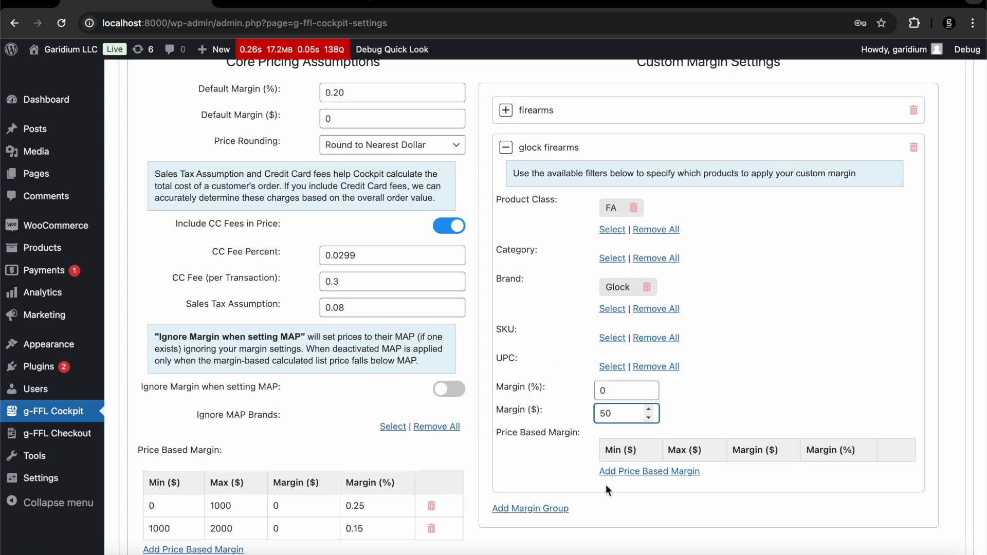
left_click(913, 148)
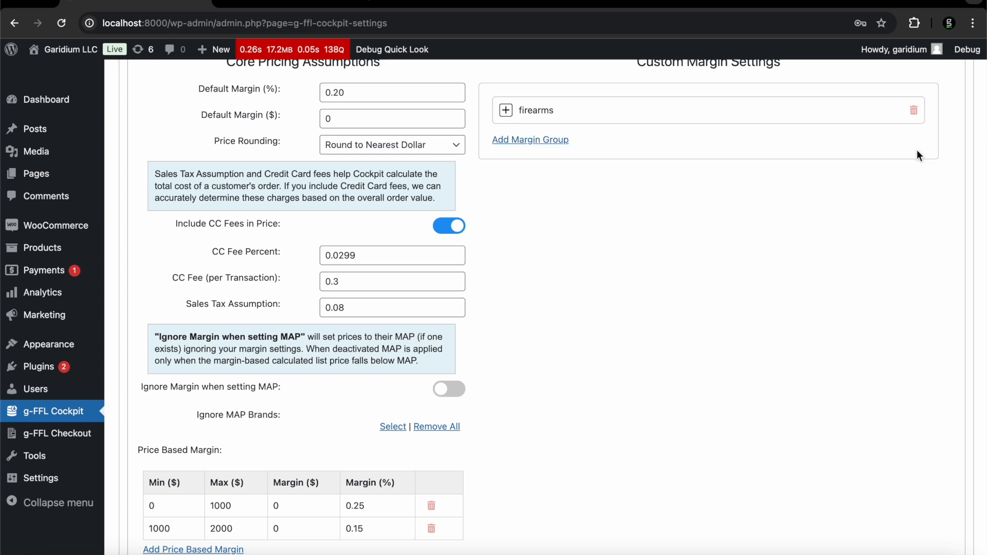
Create an 'ammunition' margin group targeting the Ammunition (AO) product class
left_click(526, 140)
type("amm")
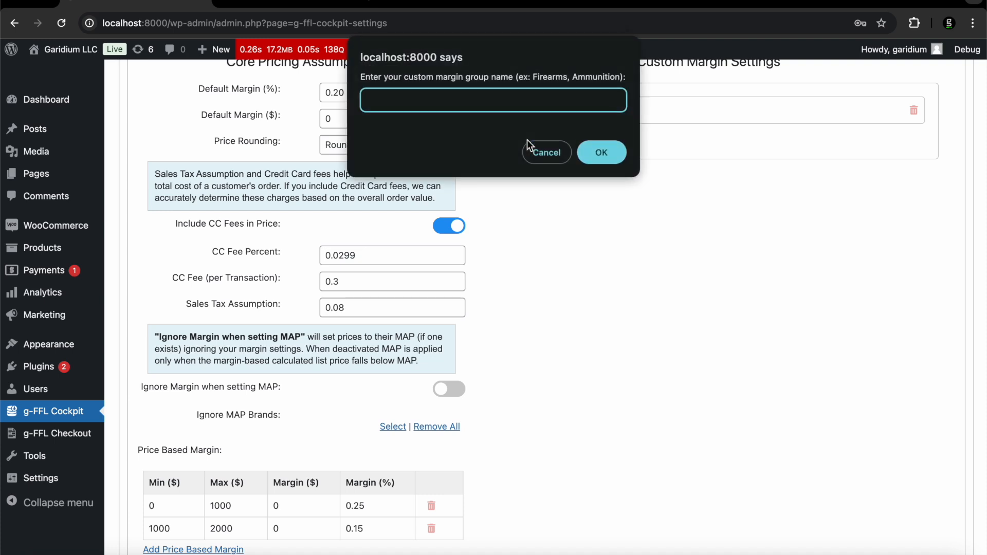
type("unition")
left_click(595, 154)
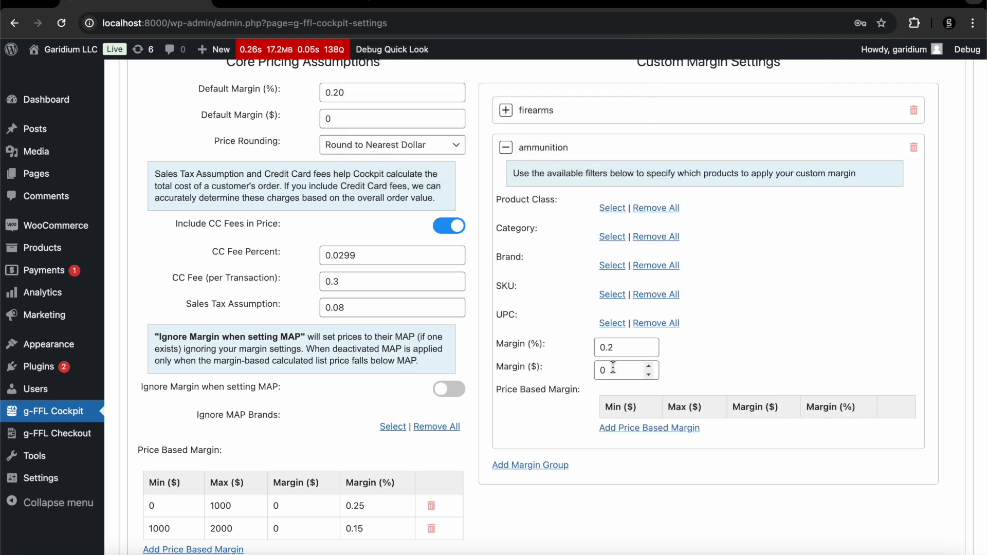
scroll(498, 247, "up", 1)
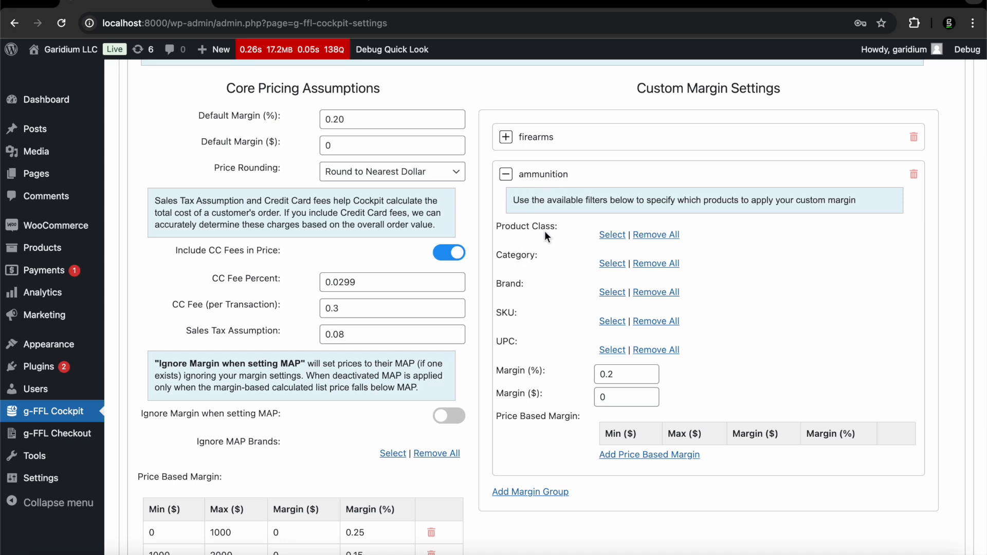
left_click(602, 234)
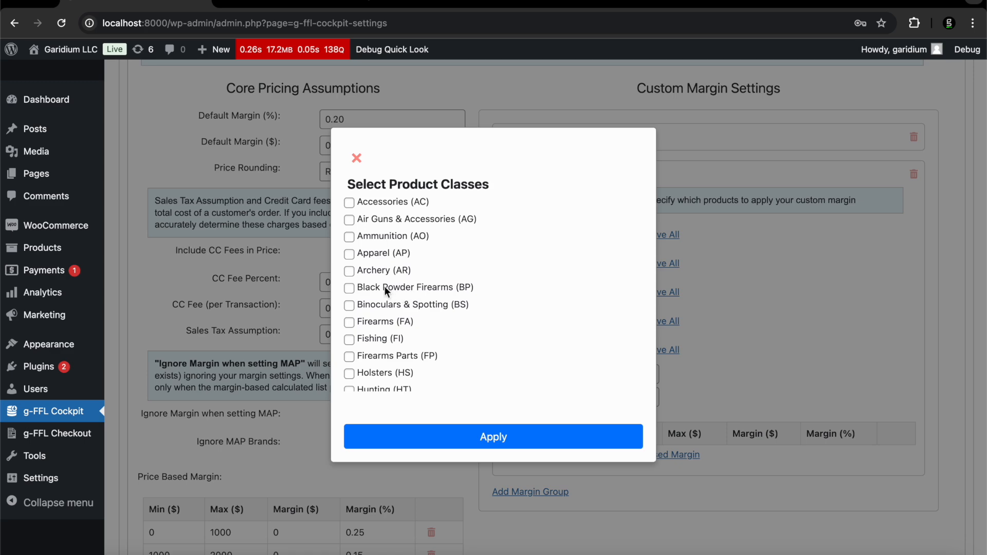
left_click(350, 237)
left_click(489, 436)
Set the ammunition group's Margin (%) to 0.25 and collapse the group
left_click(628, 396)
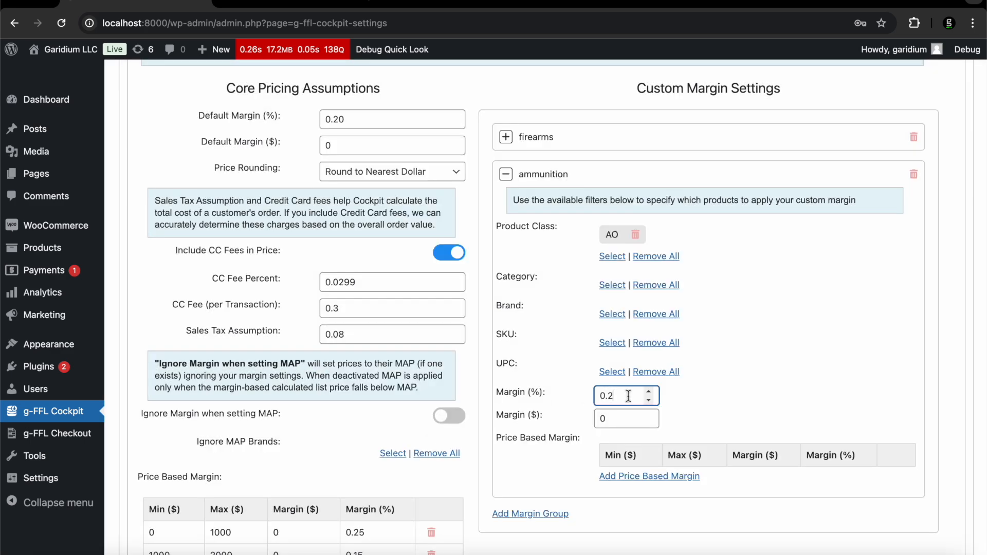
type("5")
left_click(569, 176)
left_click(555, 176)
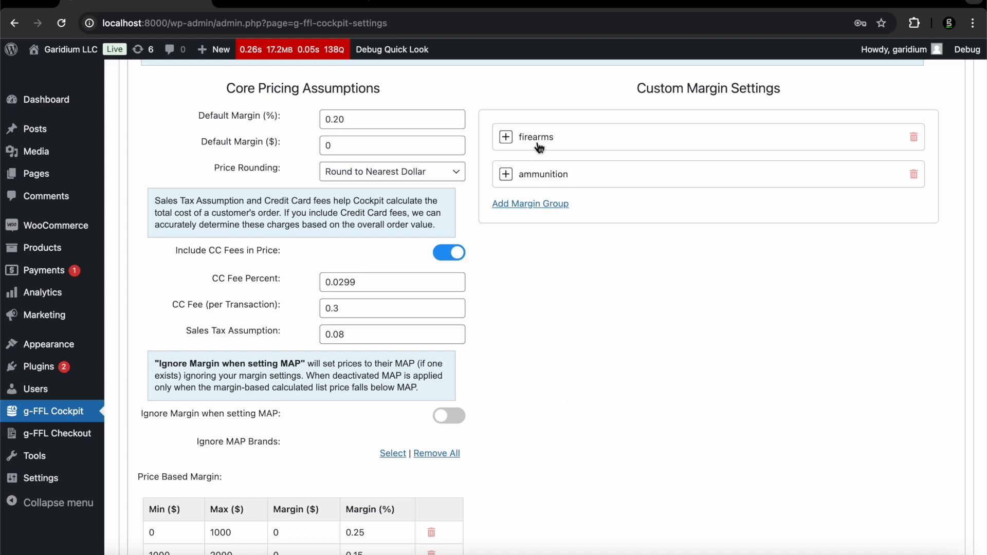
scroll(538, 148, "up", 3)
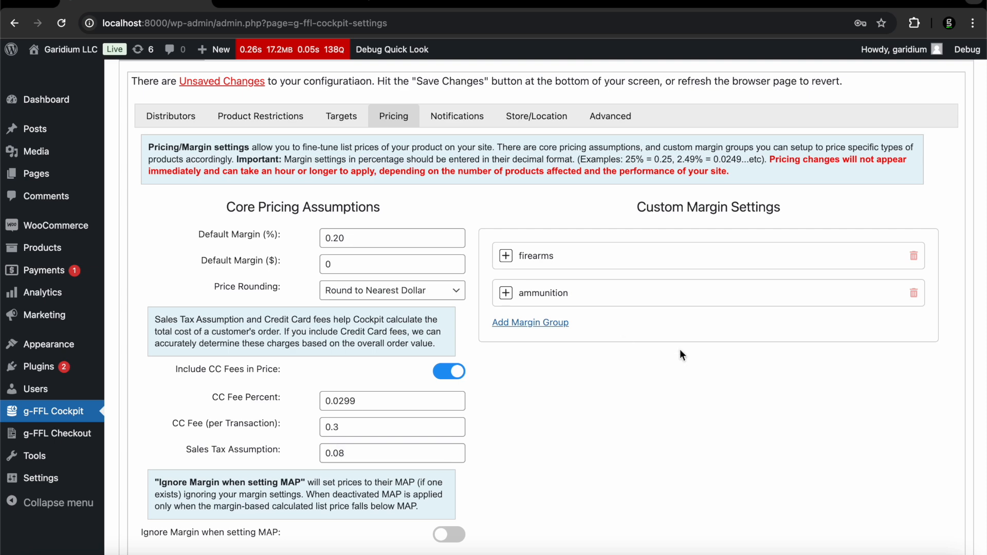
scroll(679, 350, "down", 3)
scroll(679, 350, "up", 3)
scroll(679, 350, "up", 2)
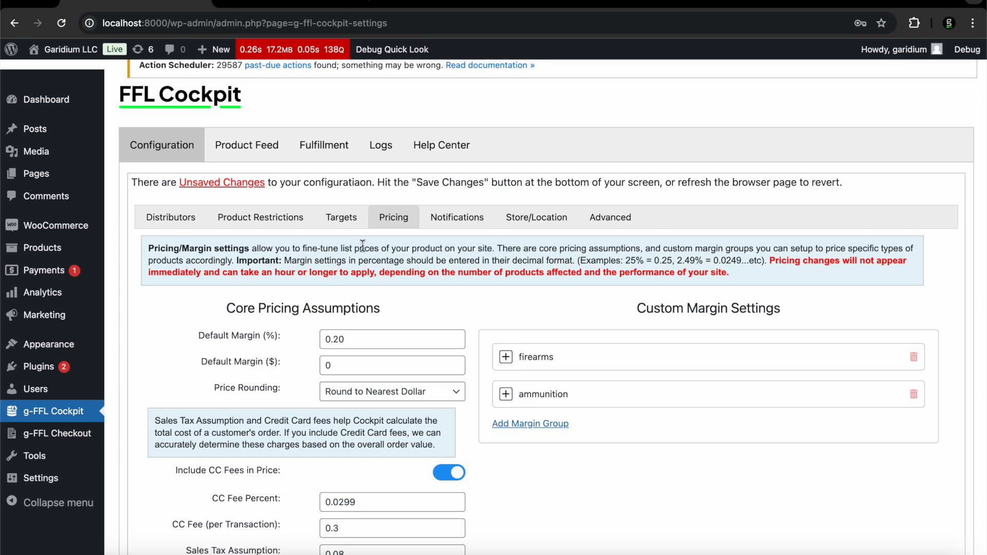
Review the Notifications tab's email addresses and the Order Processed email template
left_click(451, 225)
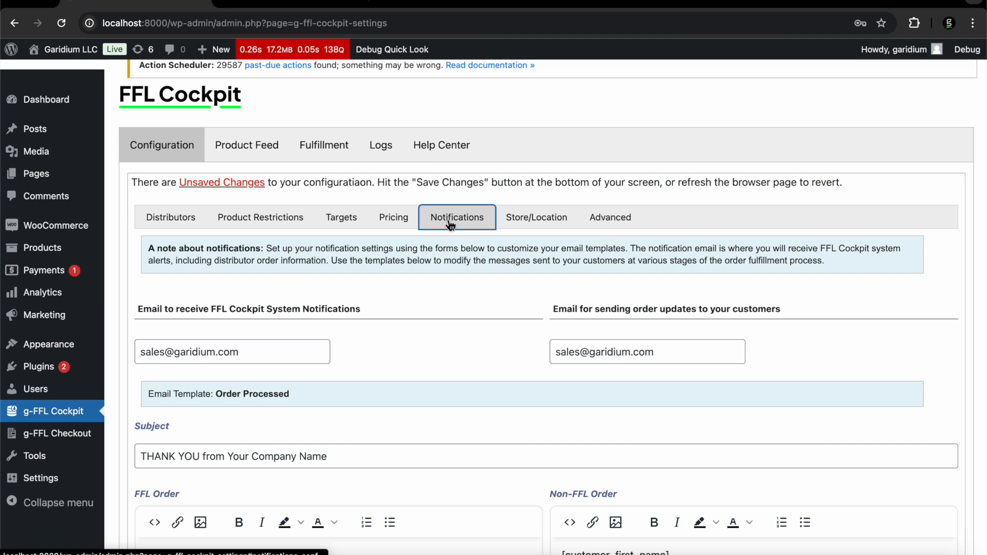
scroll(387, 302, "down", 2)
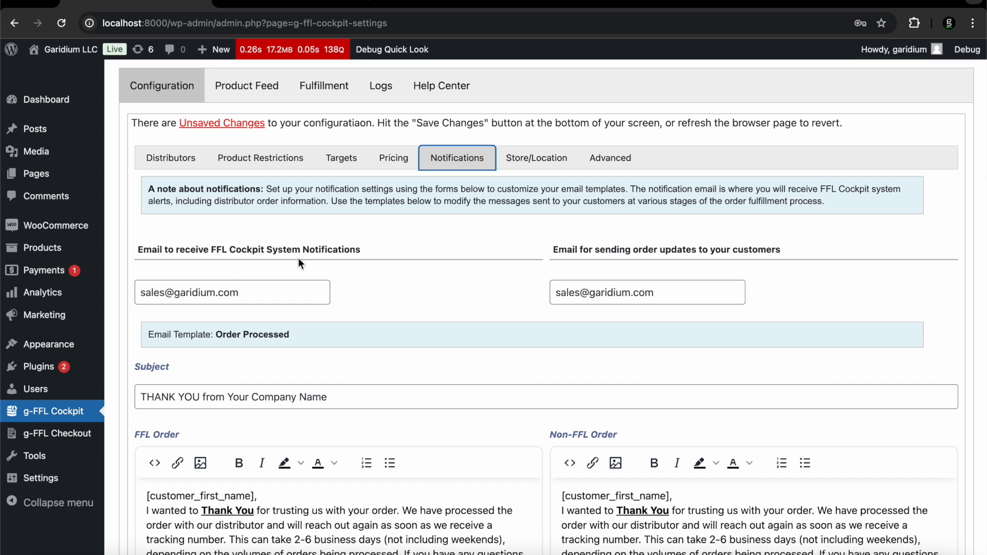
left_click_drag(243, 254, 358, 250)
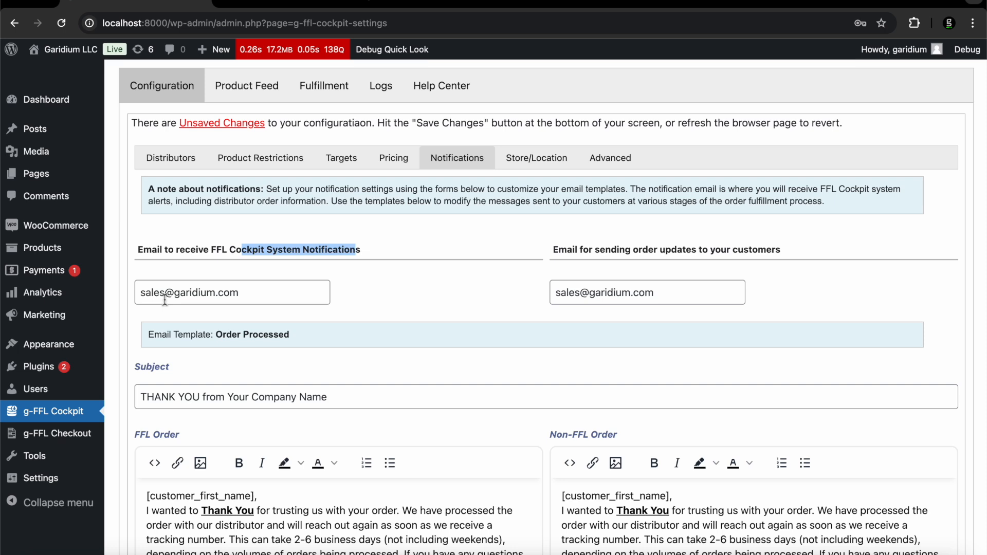
Select and review the system-notifications email address in the Notifications settings
triple_click(165, 292)
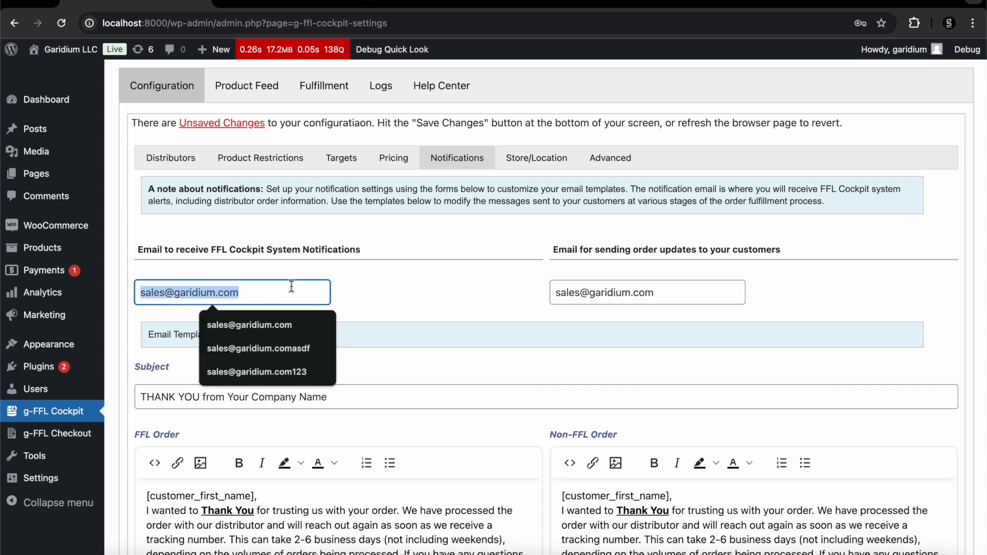
left_click(737, 254)
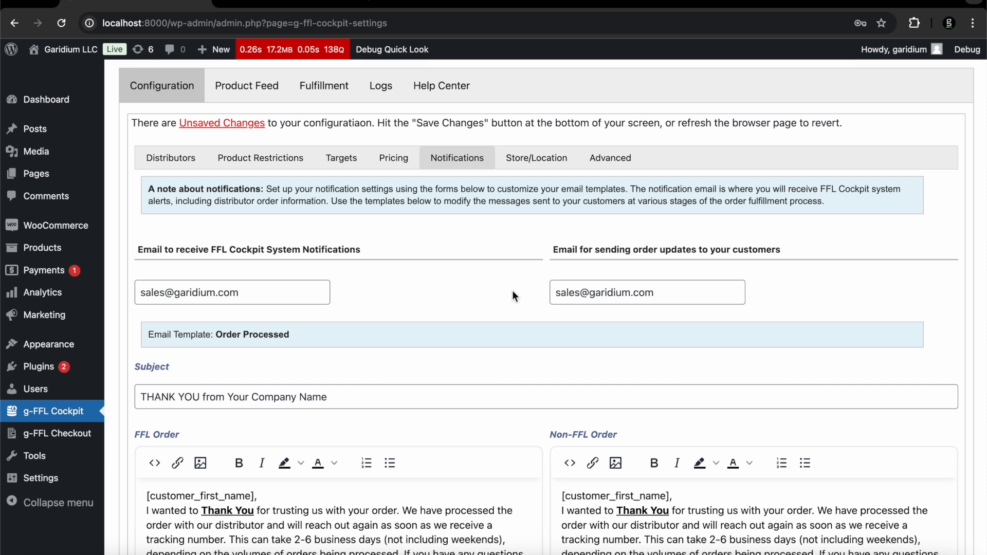
scroll(512, 291, "down", 5)
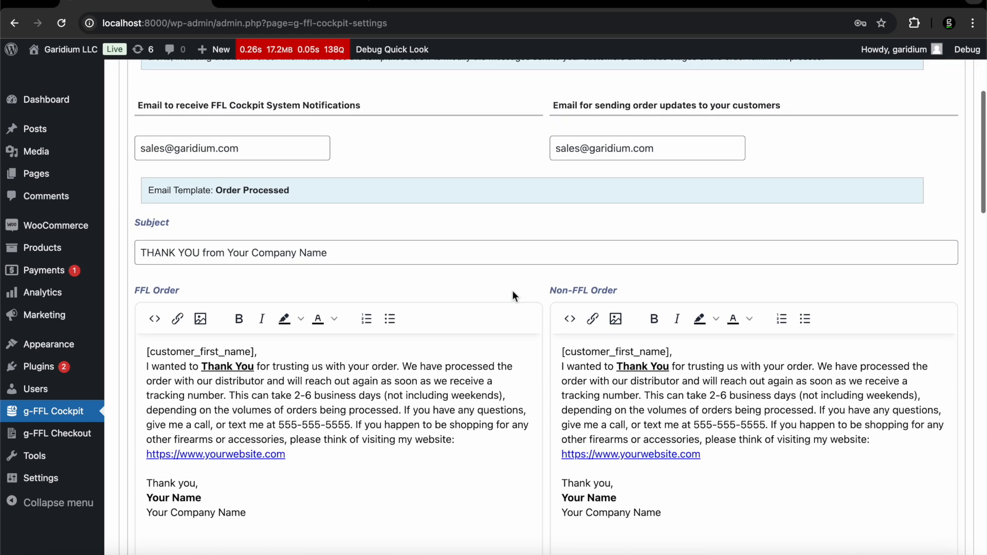
scroll(497, 329, "up", 3)
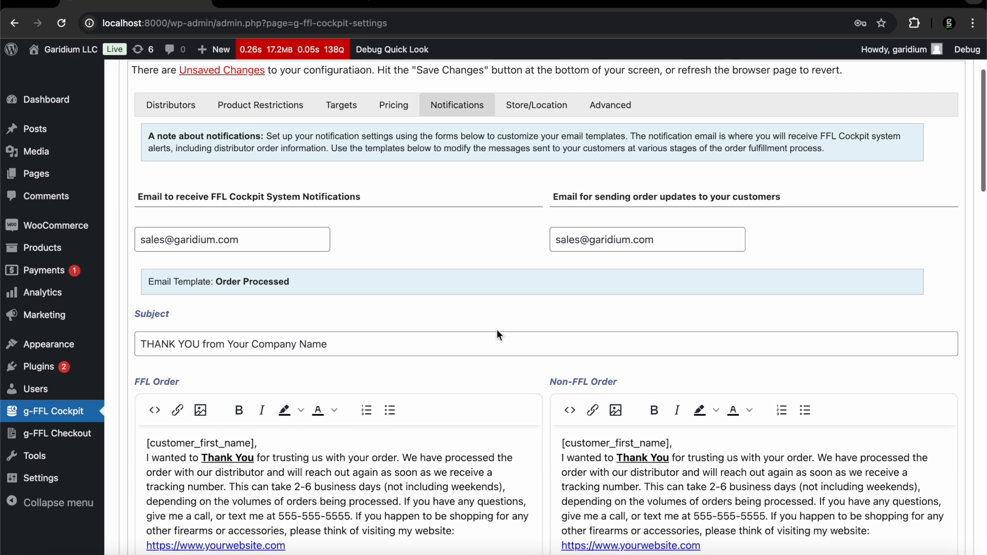
Select and examine the customer-updates email address, then move on to the subject line
left_click(654, 232)
left_click_drag(555, 239, 706, 238)
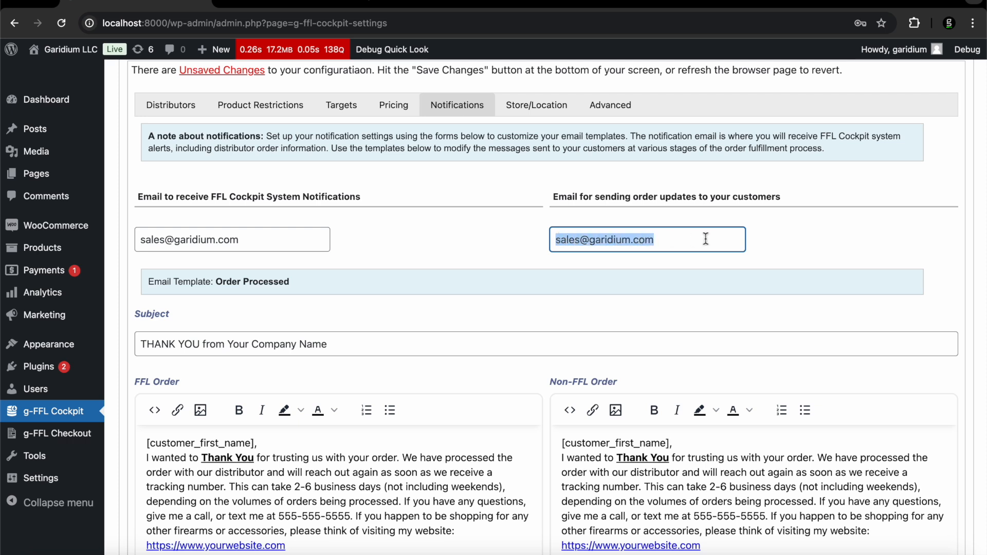
left_click(455, 246)
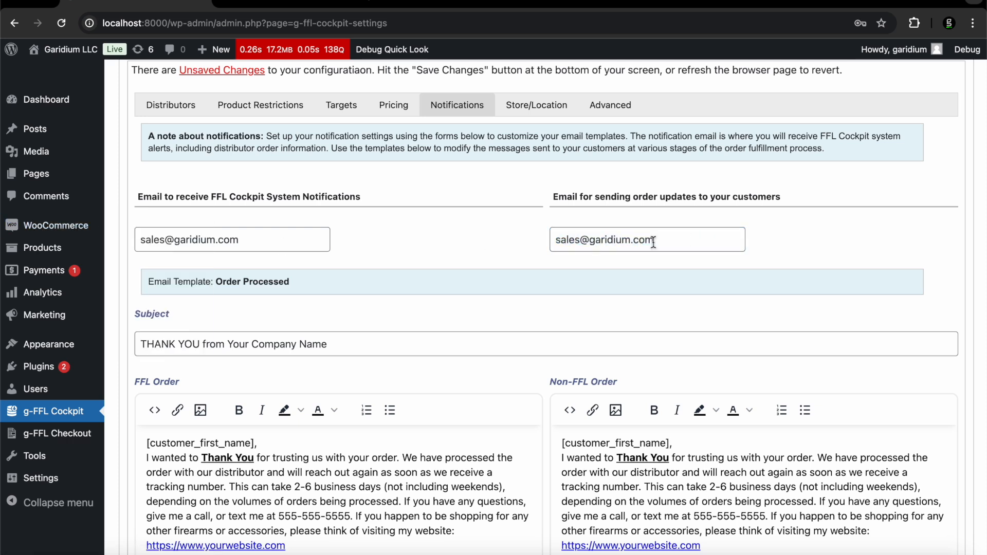
key("Tab")
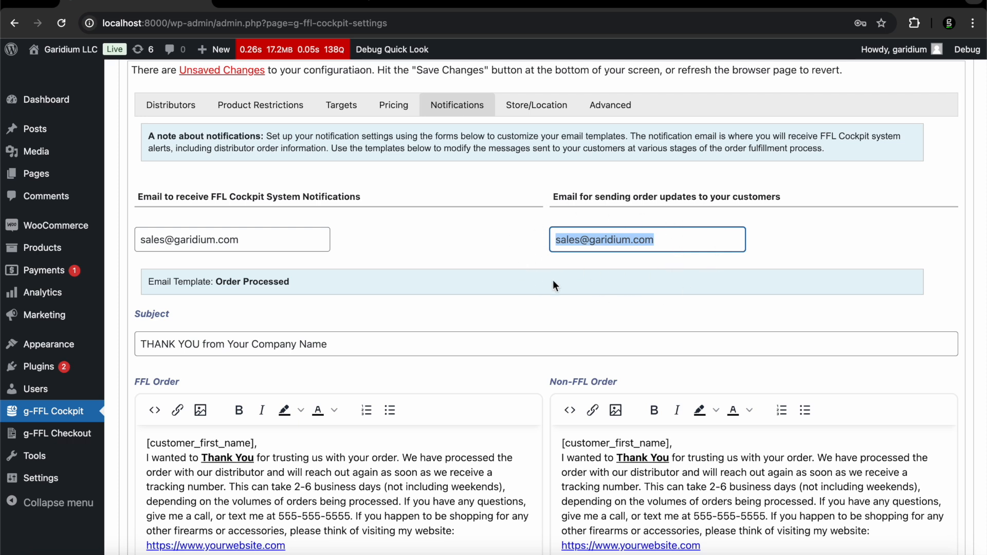
double_click(570, 235)
triple_click(572, 237)
left_click(561, 211)
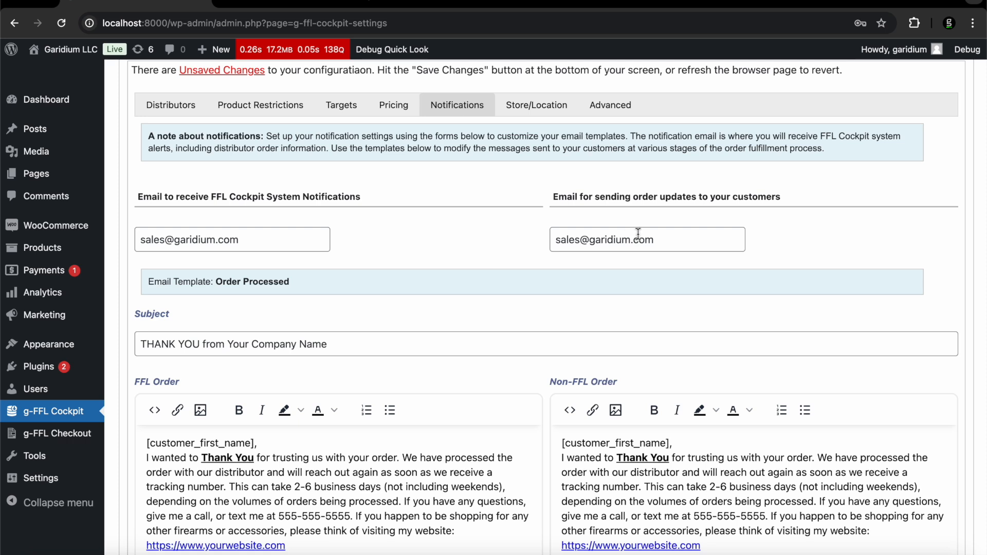
left_click_drag(675, 236, 459, 242)
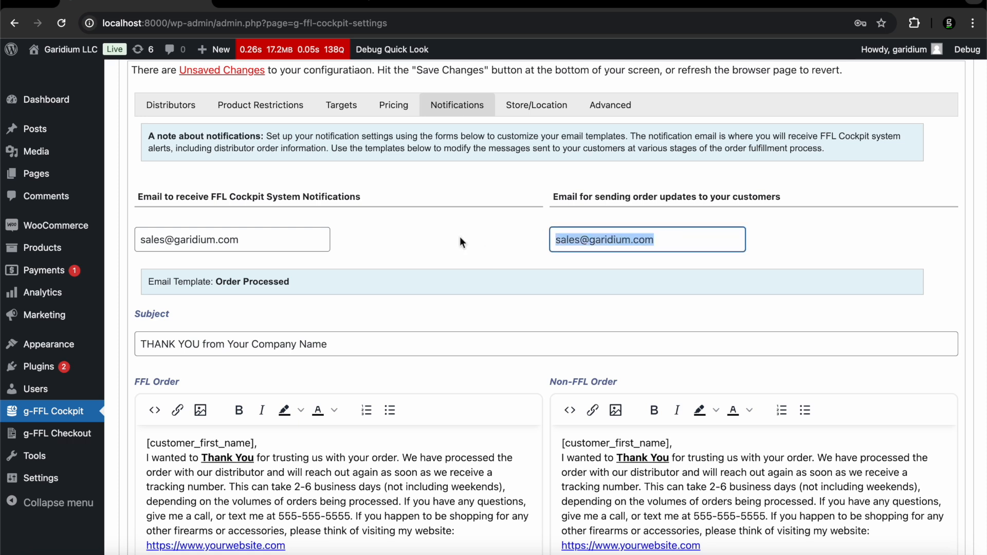
left_click(667, 242)
left_click_drag(674, 242, 541, 248)
scroll(540, 190, "down", 2)
scroll(540, 190, "up", 2)
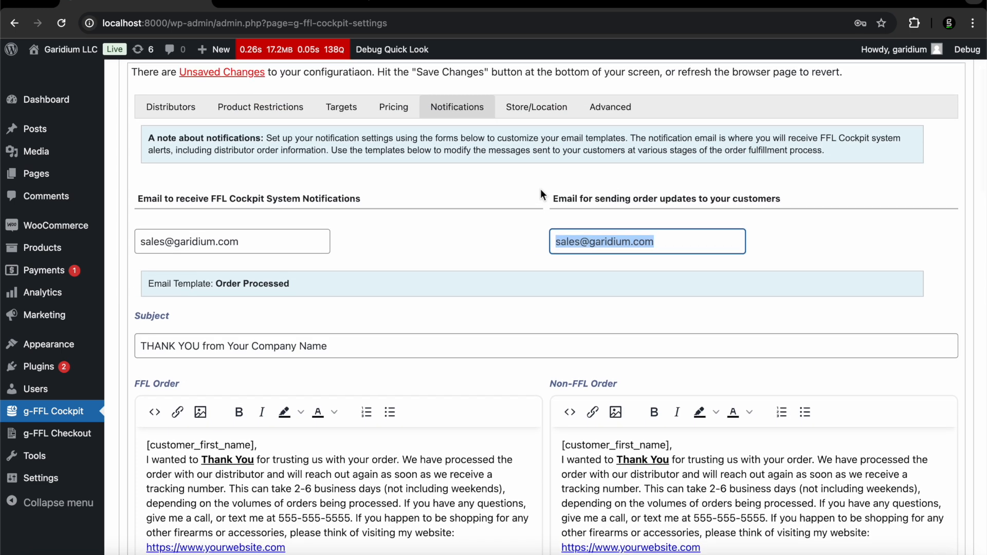
key("Tab")
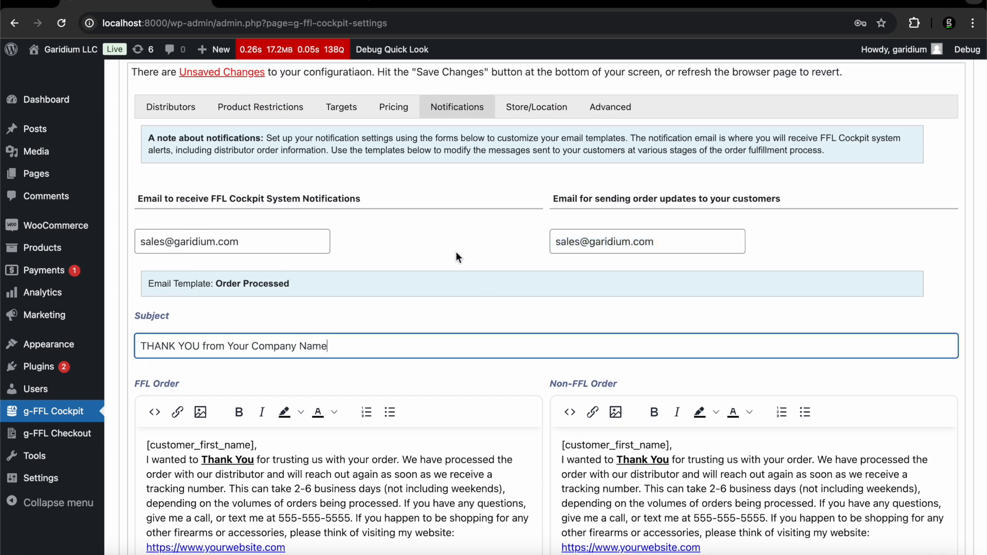
Scroll through and inspect the Order Processed email template
scroll(456, 251, "down", 2)
left_click_drag(184, 221, 193, 221)
scroll(294, 226, "down", 3)
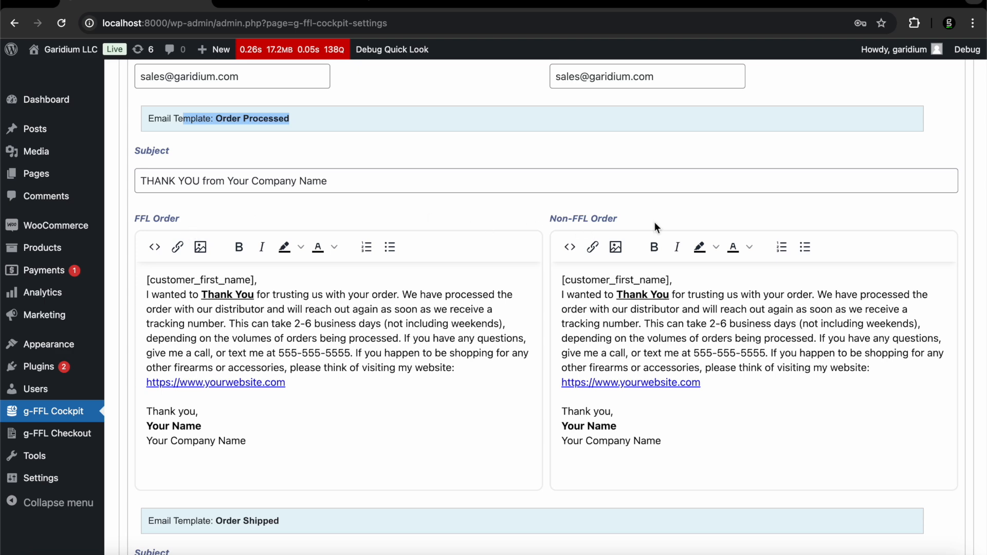
scroll(353, 367, "down", 5)
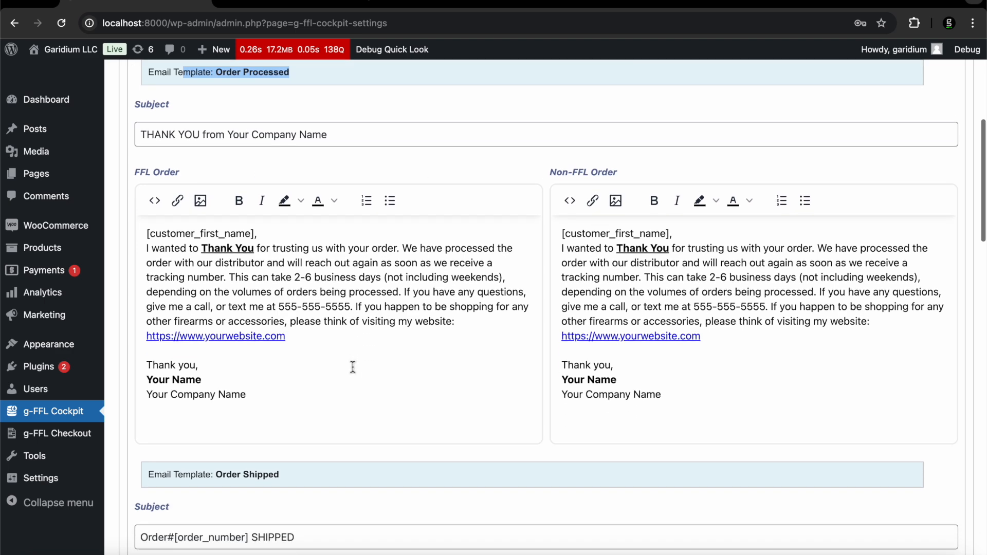
left_click_drag(310, 358, 202, 355)
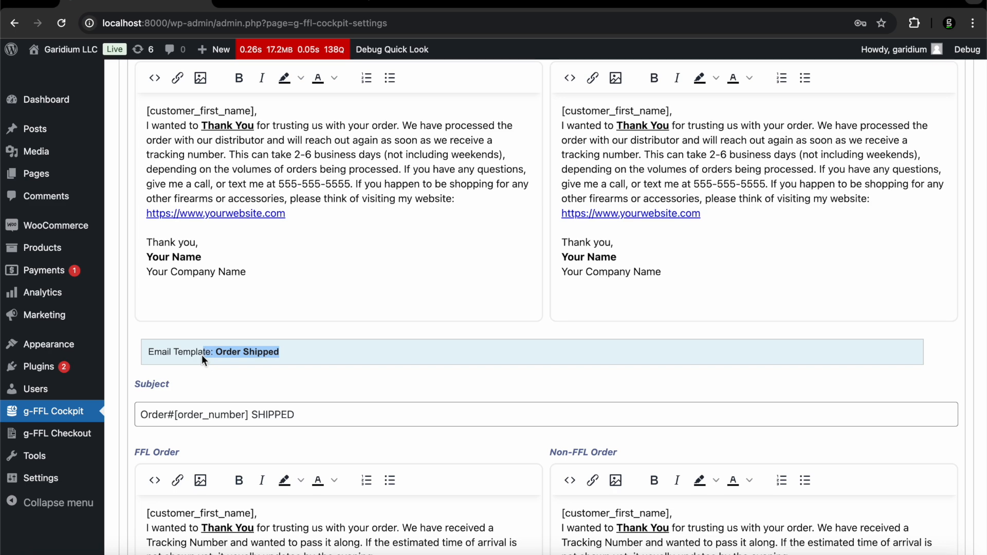
scroll(201, 354, "down", 5)
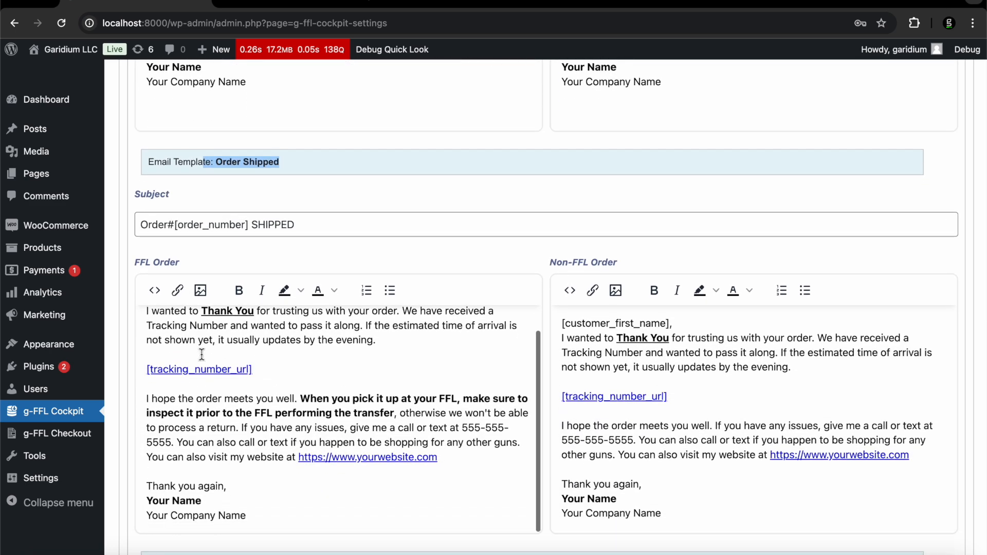
scroll(309, 427, "up", 2)
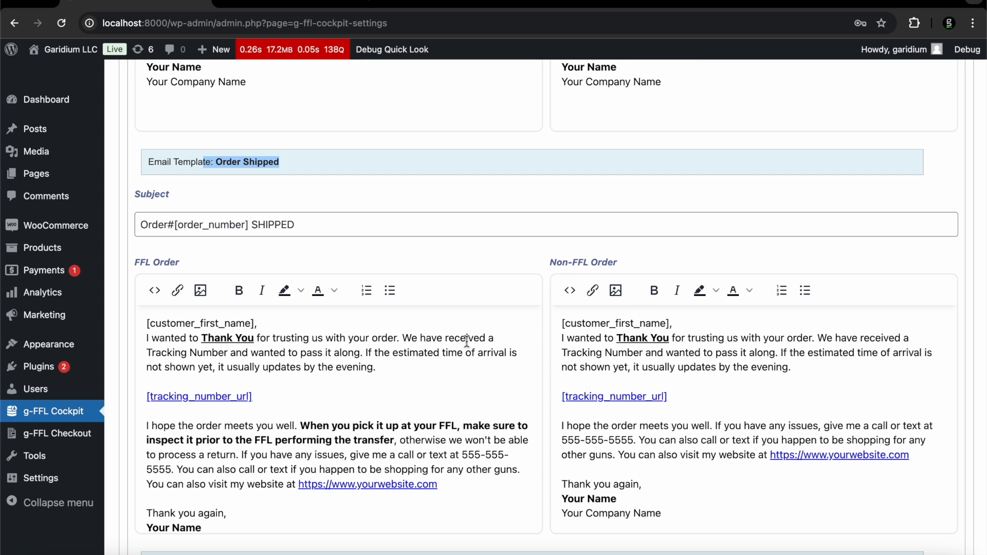
Inspect the Non-FFL shipped email's placeholders and briefly view its HTML source
scroll(604, 472, "down", 3)
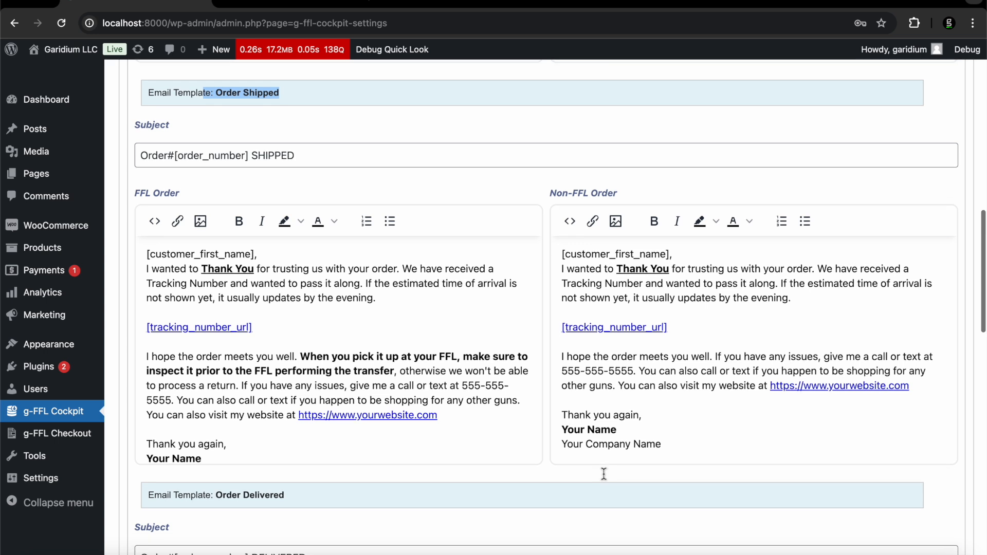
left_click(692, 329)
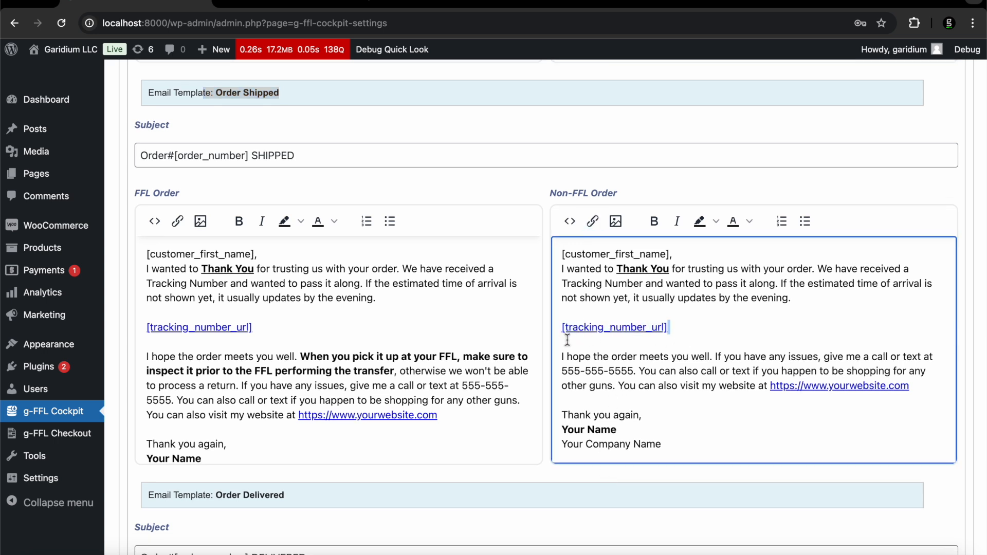
left_click_drag(573, 339, 548, 335)
left_click_drag(678, 255, 544, 260)
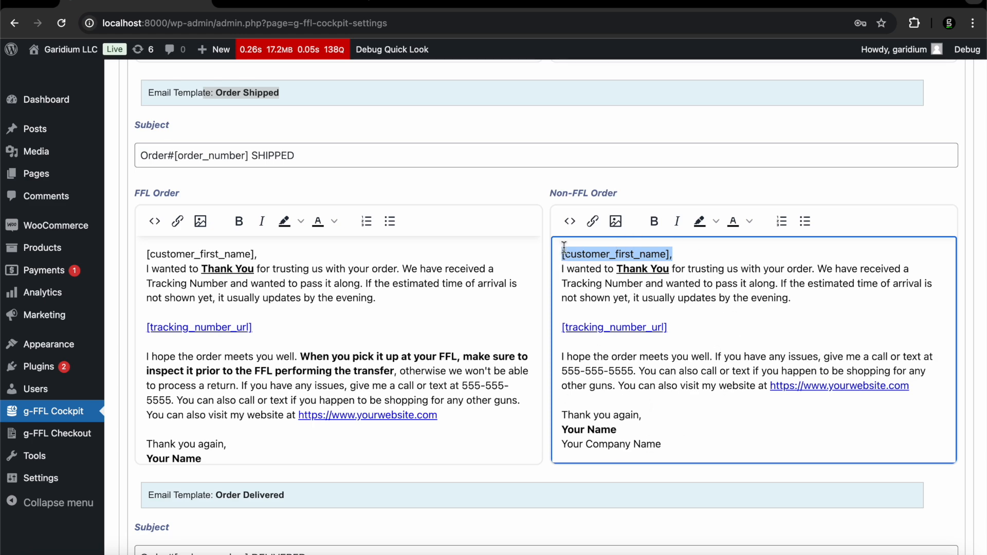
left_click(569, 221)
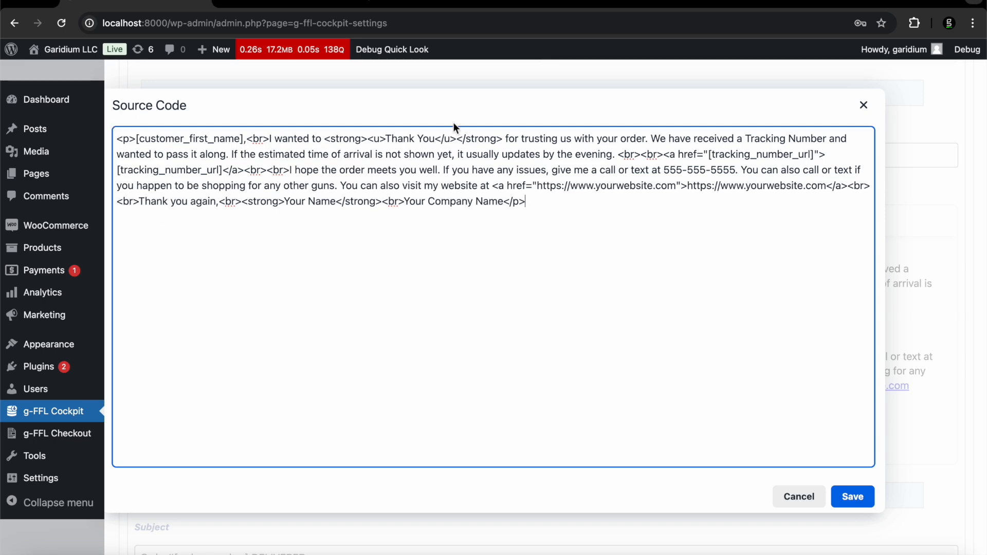
left_click(865, 108)
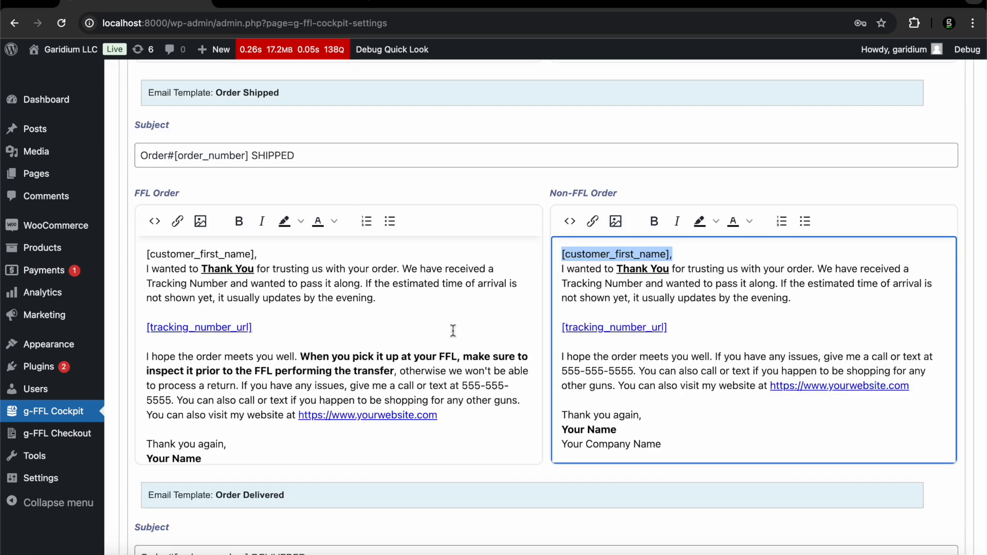
Review the Order Delivered email template, then scroll back up
scroll(452, 331, "down", 2)
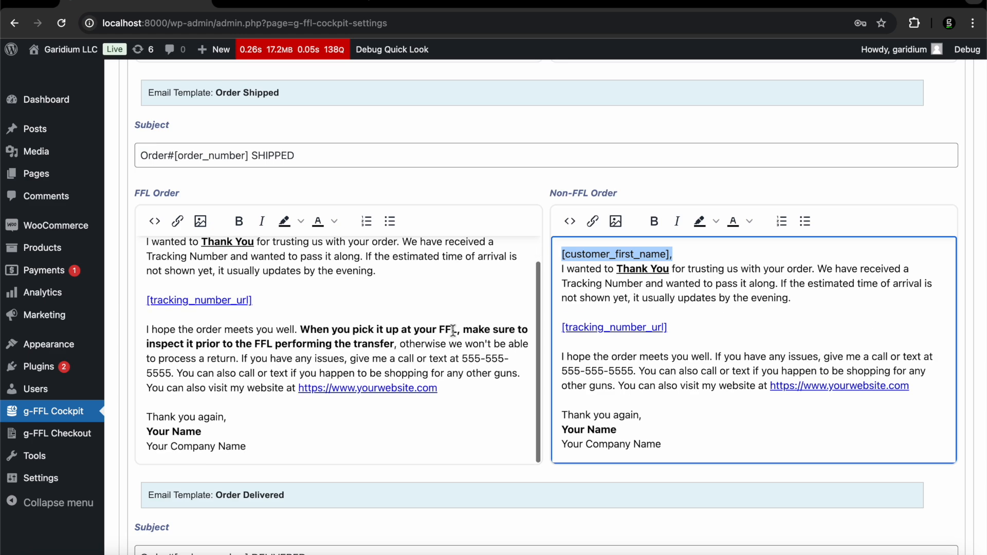
scroll(453, 331, "down", 10)
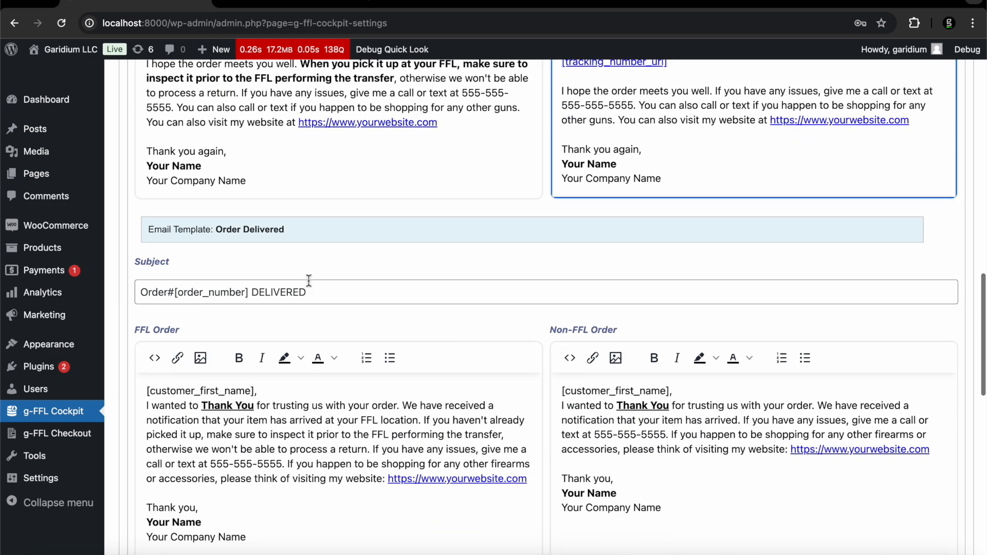
left_click_drag(303, 239, 169, 238)
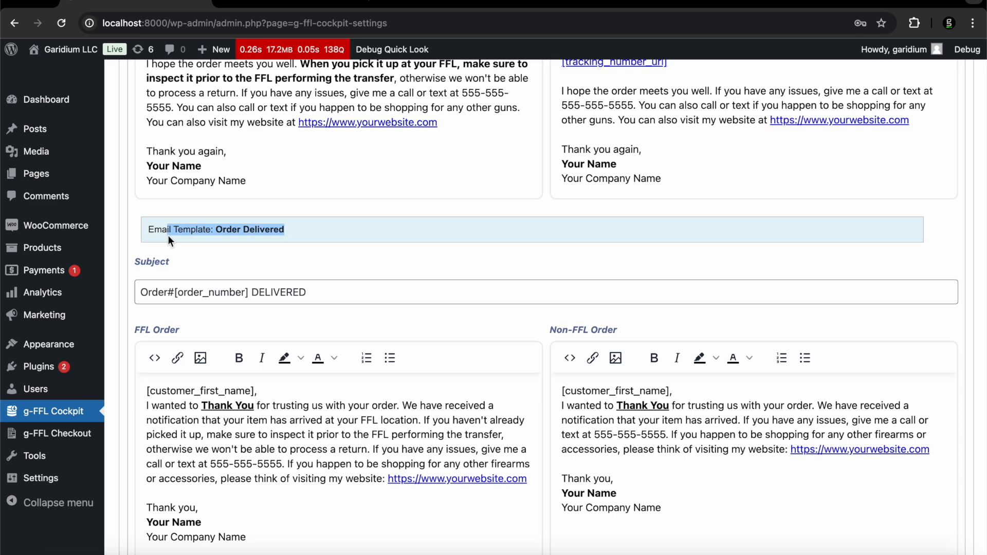
scroll(308, 442, "down", 10)
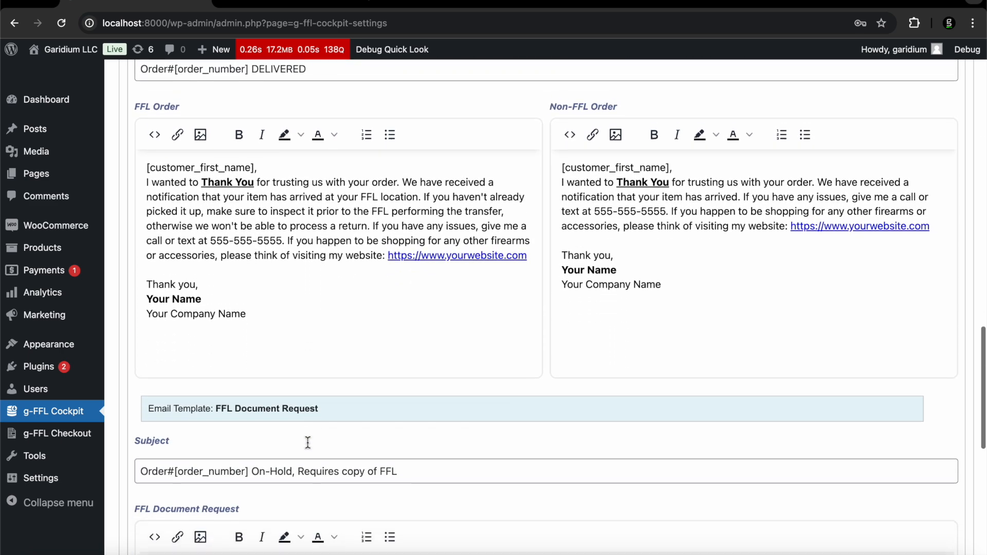
scroll(308, 443, "down", 3)
left_click_drag(332, 307, 235, 311)
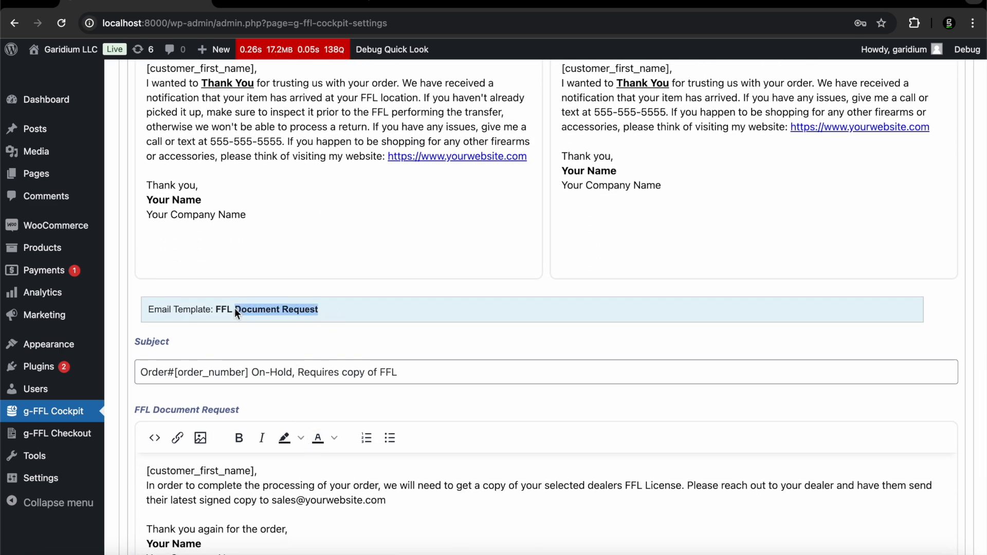
scroll(166, 316, "down", 5)
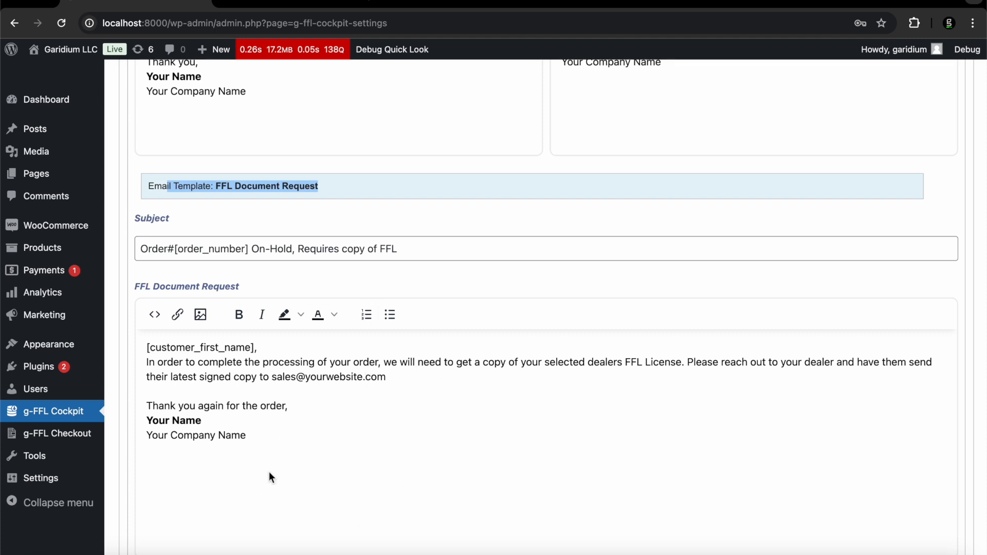
scroll(269, 472, "down", 3)
scroll(270, 472, "up", 8)
scroll(270, 471, "up", 10)
scroll(269, 471, "up", 15)
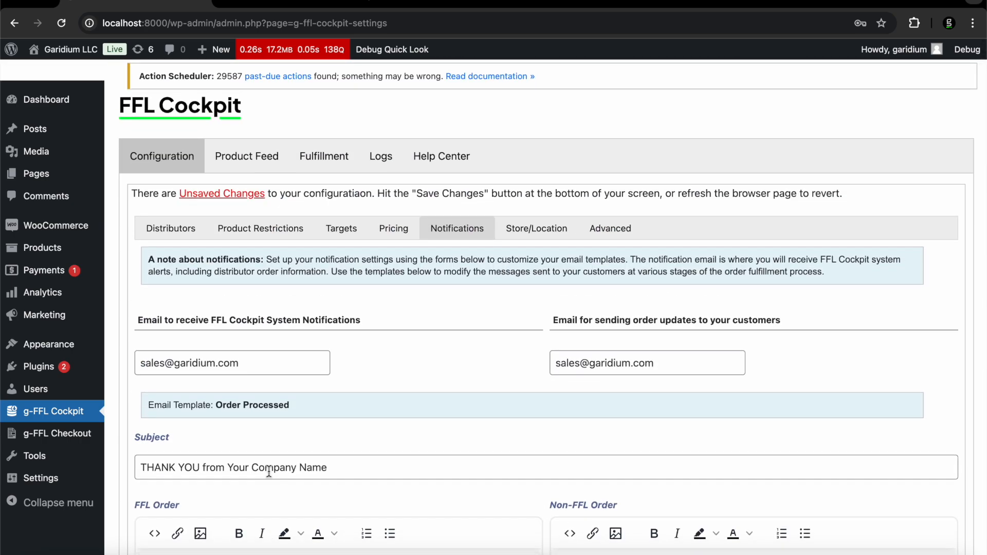
In Store/Location, leave the Phone Number blank and try Advanced, raising two phone validation errors
left_click(547, 238)
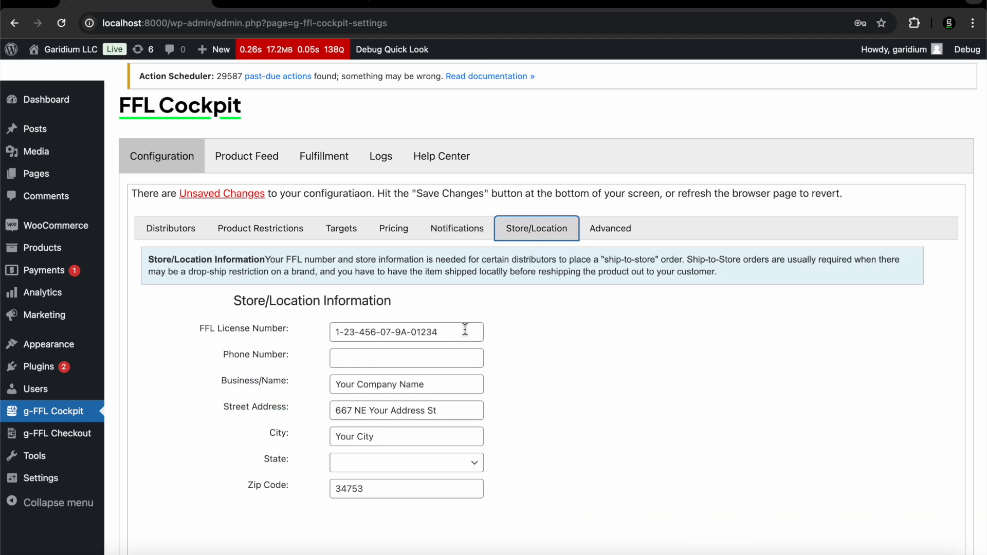
left_click_drag(465, 330, 335, 331)
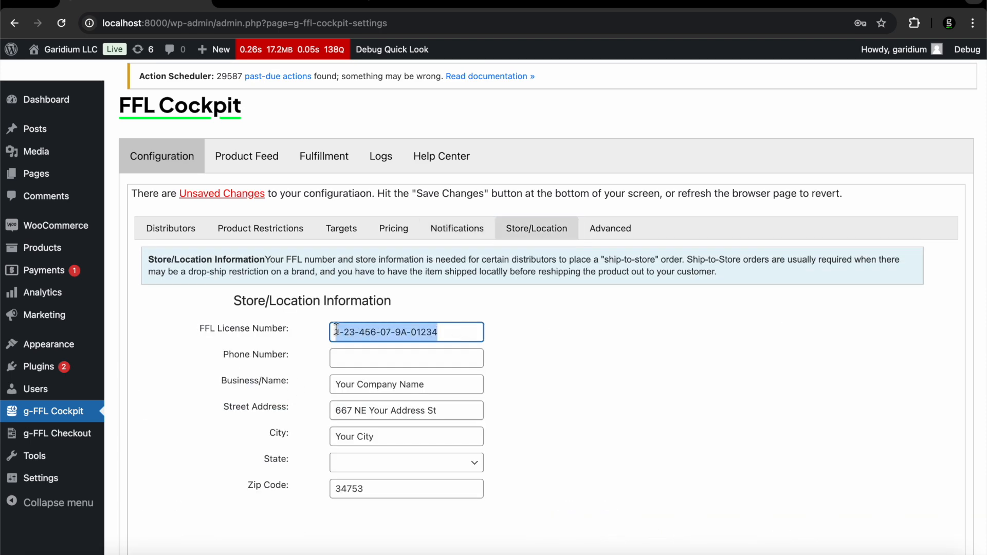
left_click(353, 356)
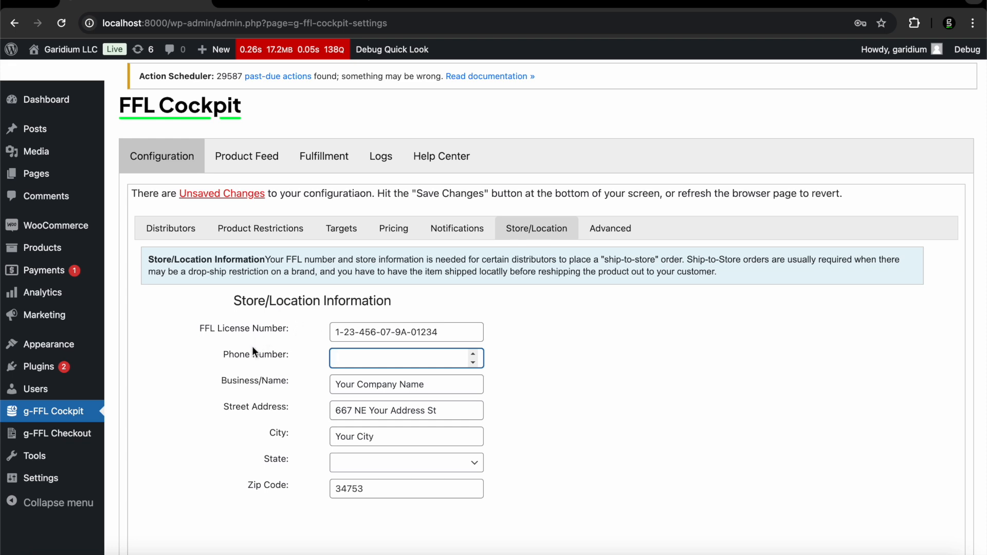
scroll(252, 346, "down", 1)
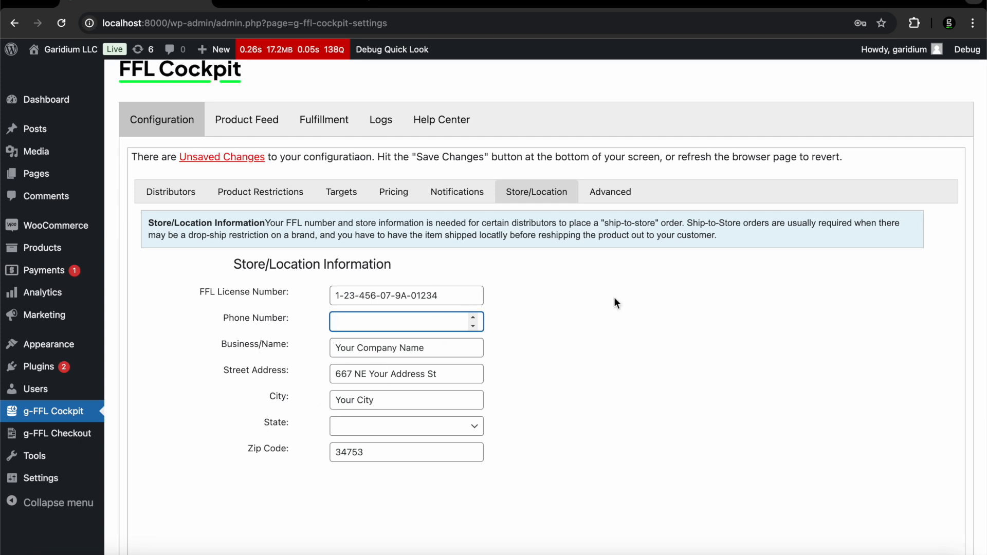
left_click(612, 194)
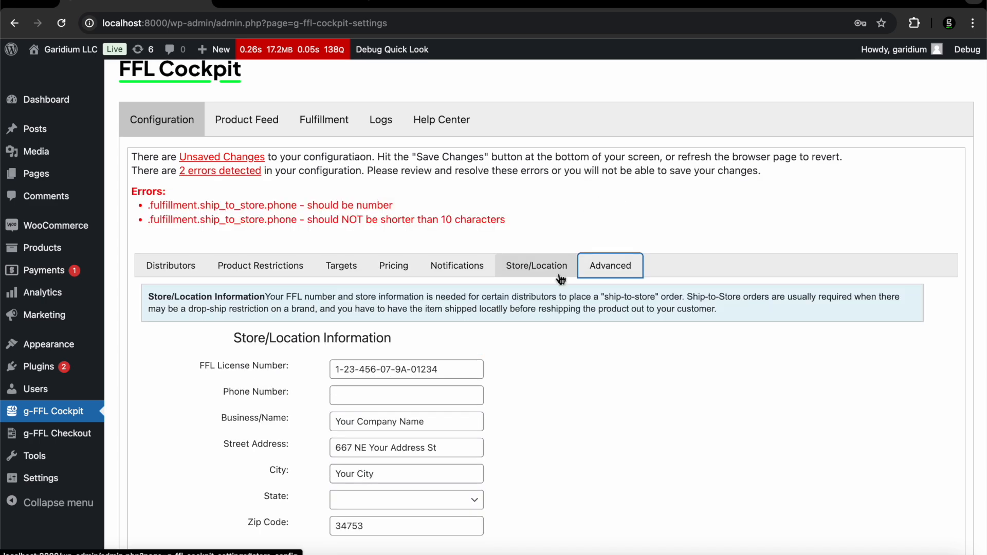
scroll(560, 279, "down", 4)
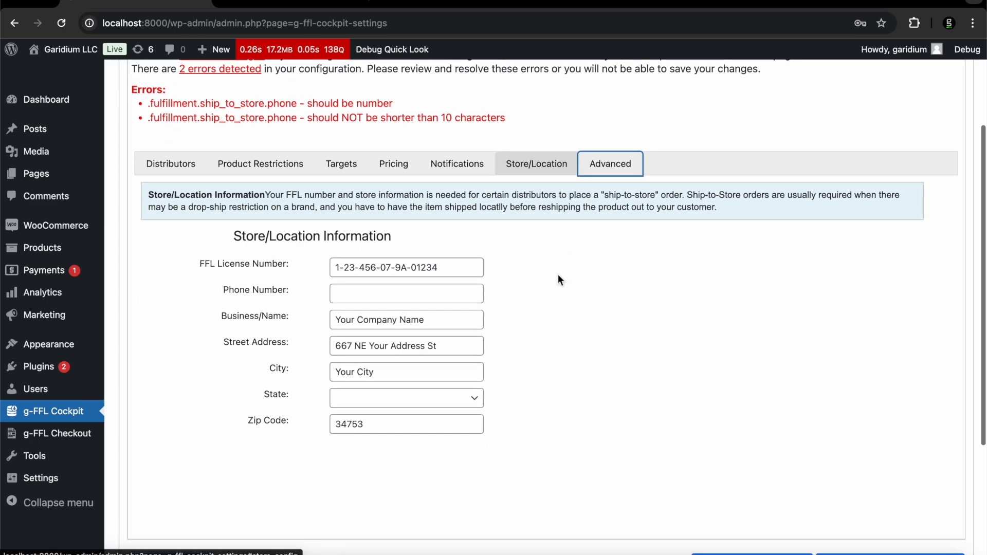
left_click(592, 168)
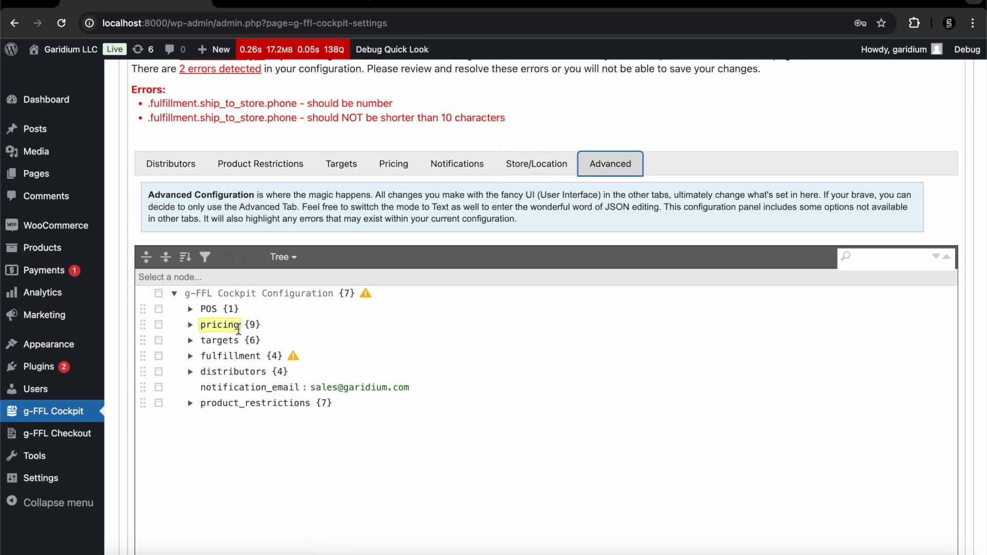
scroll(238, 328, "down", 2)
scroll(259, 271, "down", 1)
scroll(265, 371, "up", 2)
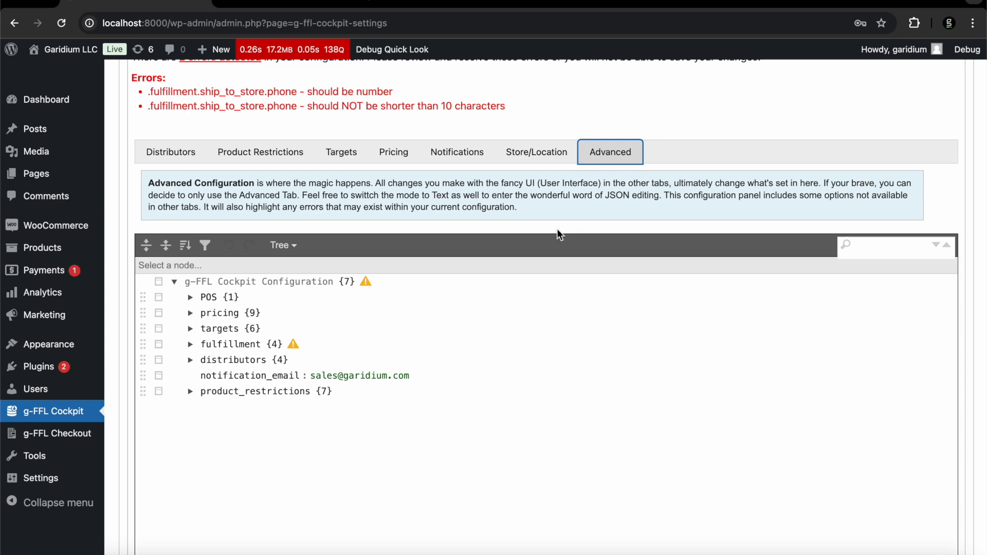
scroll(560, 235, "up", 2)
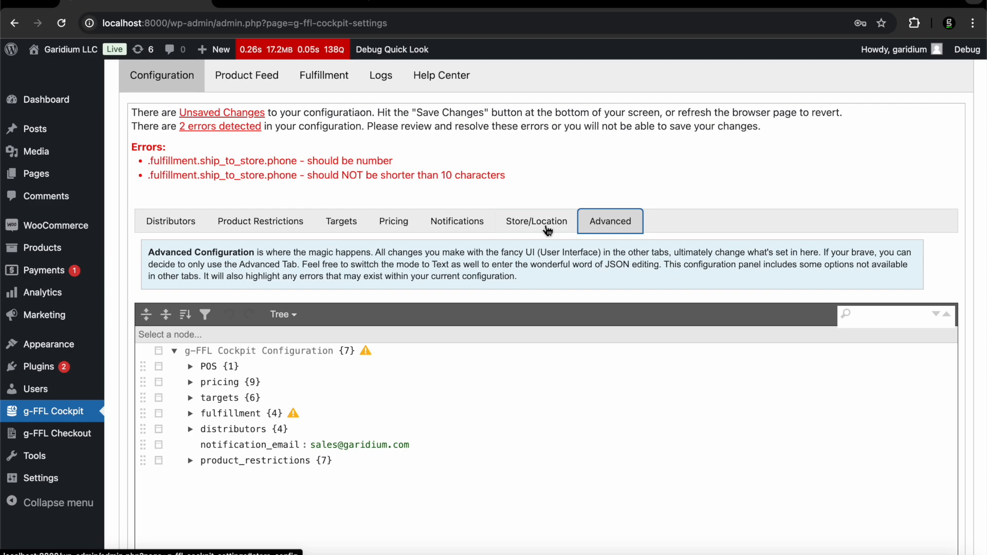
left_click(547, 226)
left_click(355, 351)
Replace the partial entry with the full 10-digit store phone number
type("56")
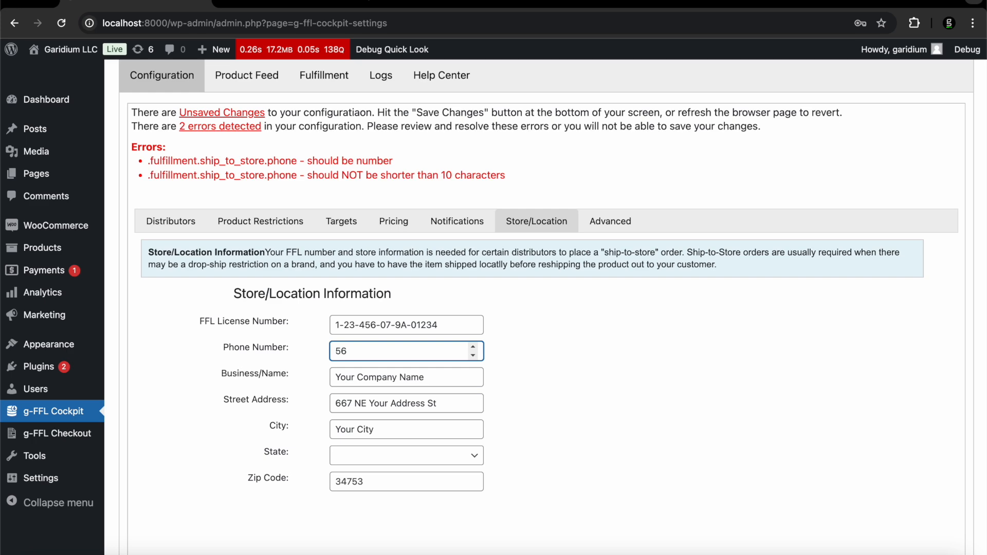
scroll(355, 351, "up", 1)
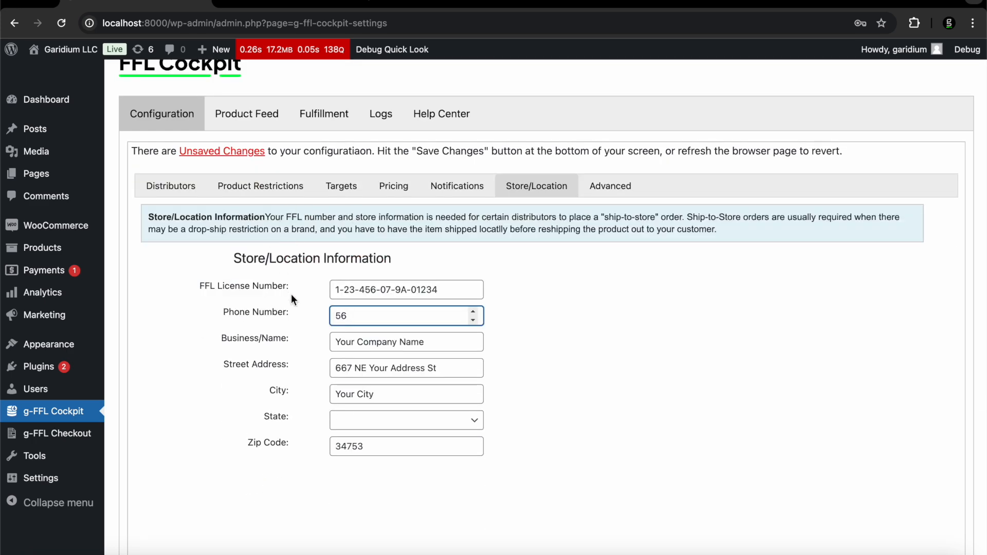
key("BackSpace")
key("BackSpace")
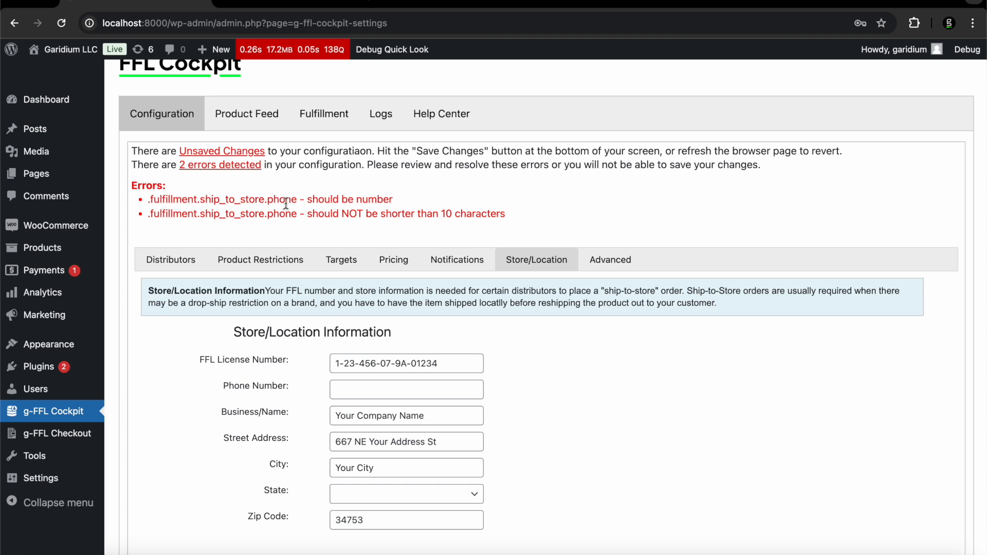
left_click(349, 389)
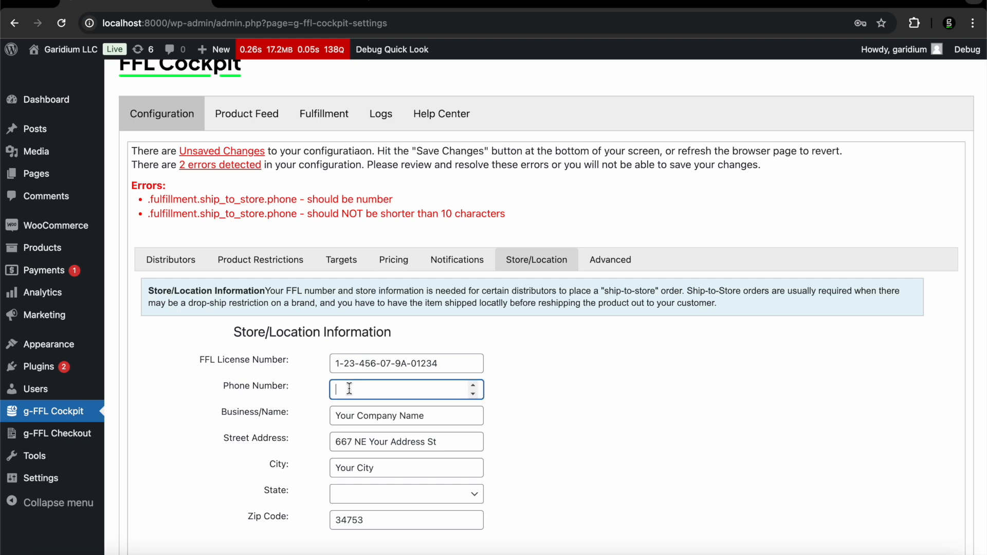
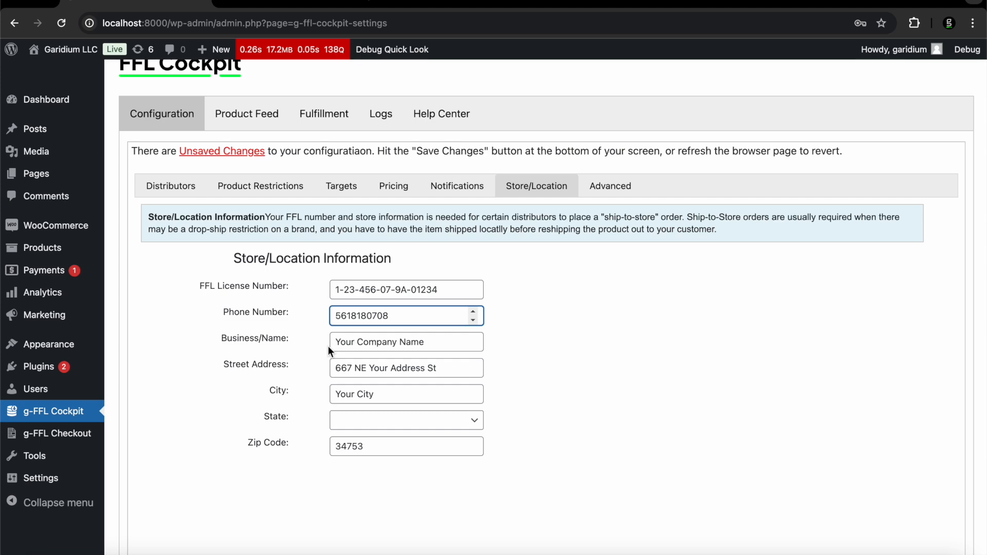
Tour the Distributors, Product Restrictions, Targets, Pricing and Notifications settings
left_click(179, 193)
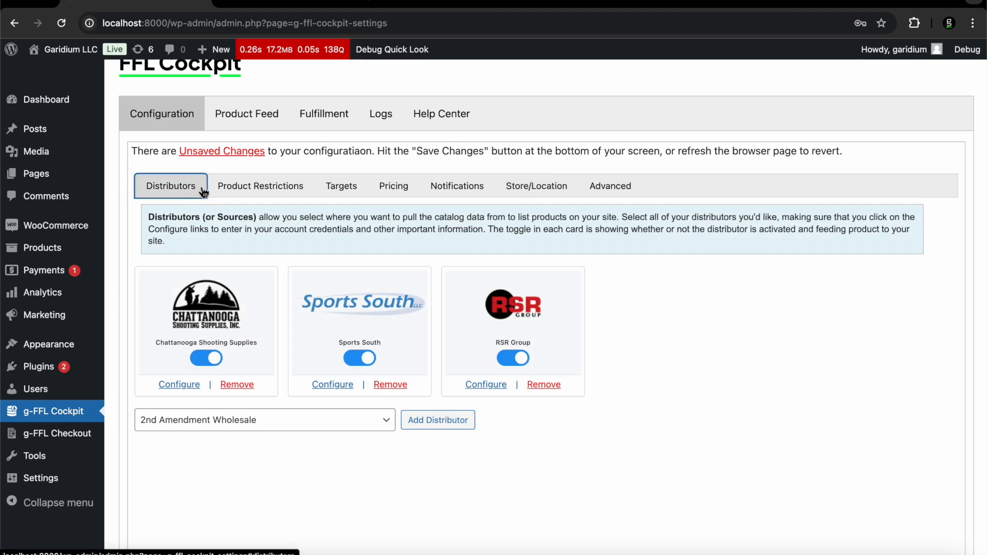
left_click(295, 193)
left_click(341, 187)
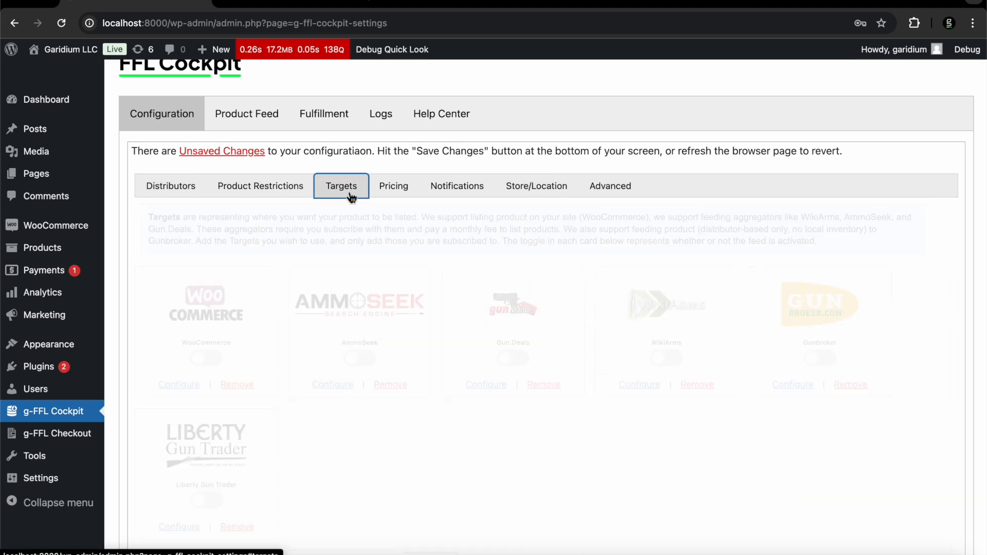
left_click(393, 187)
left_click(465, 188)
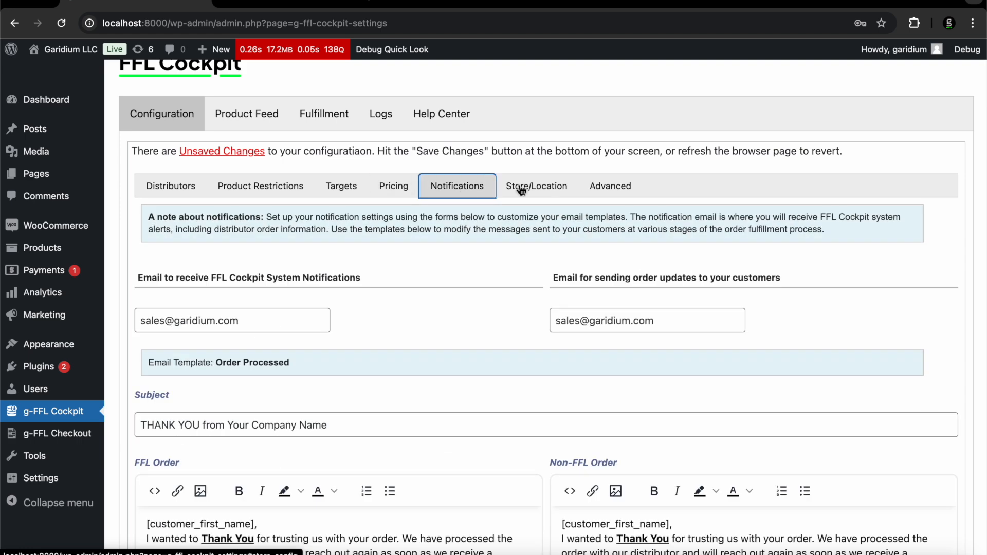
Return to Distributors and briefly view Chattanooga Shooting Supplies' configuration
left_click(164, 189)
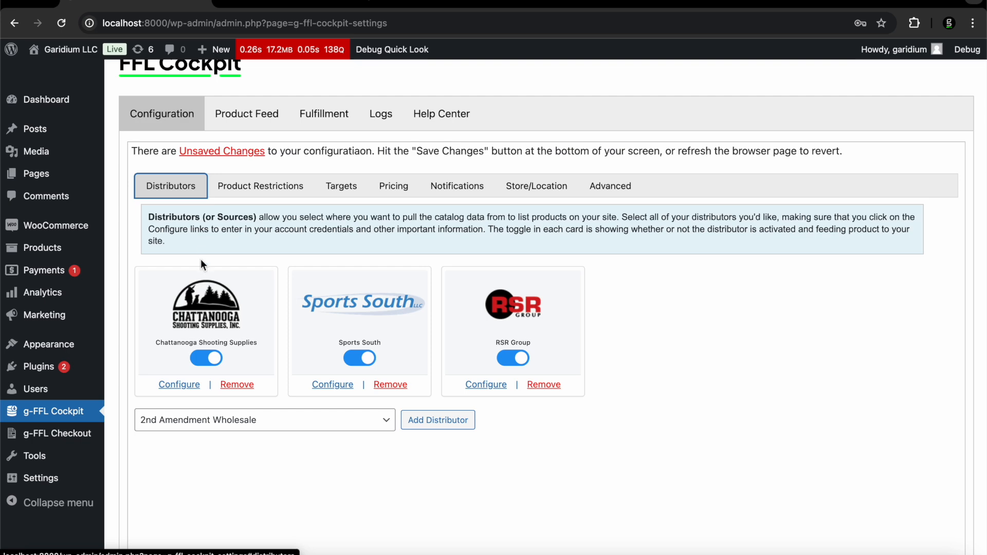
left_click(183, 390)
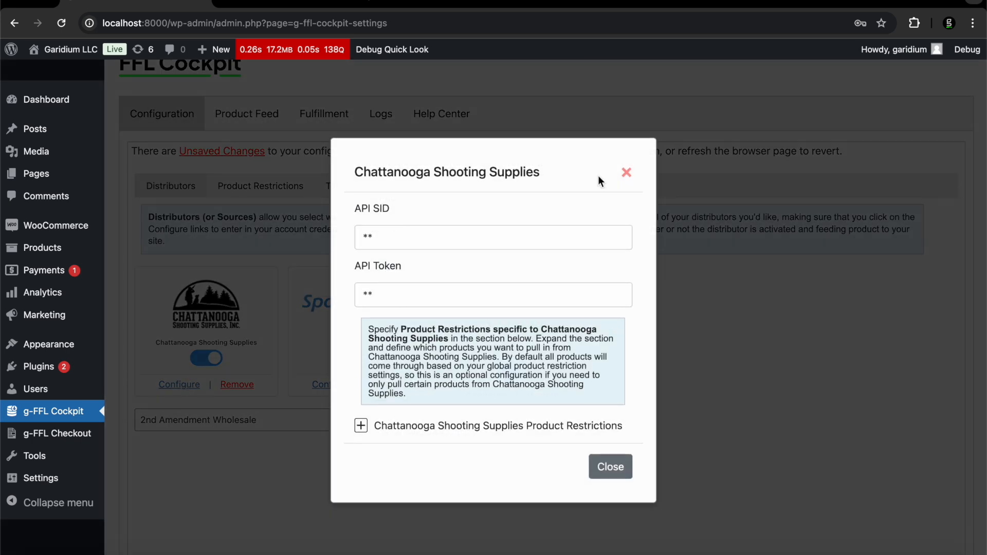
left_click(626, 172)
scroll(447, 244, "down", 2)
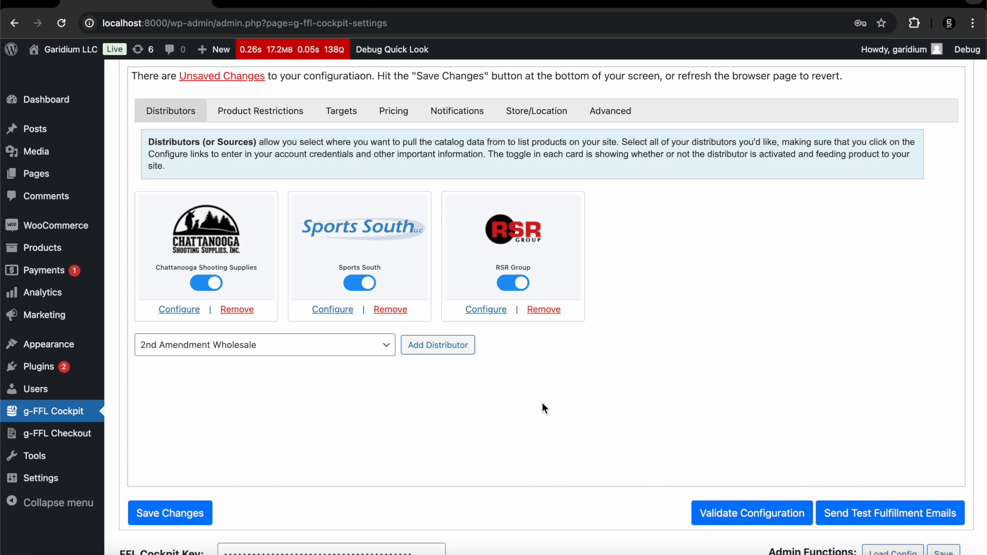
scroll(542, 402, "up", 2)
scroll(542, 403, "down", 2)
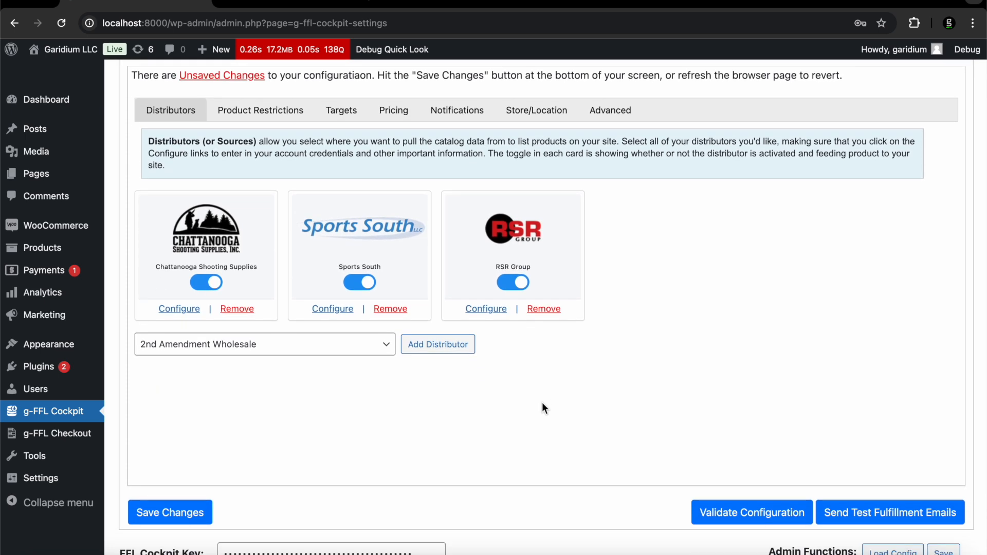
scroll(542, 404, "up", 1)
scroll(542, 404, "down", 1)
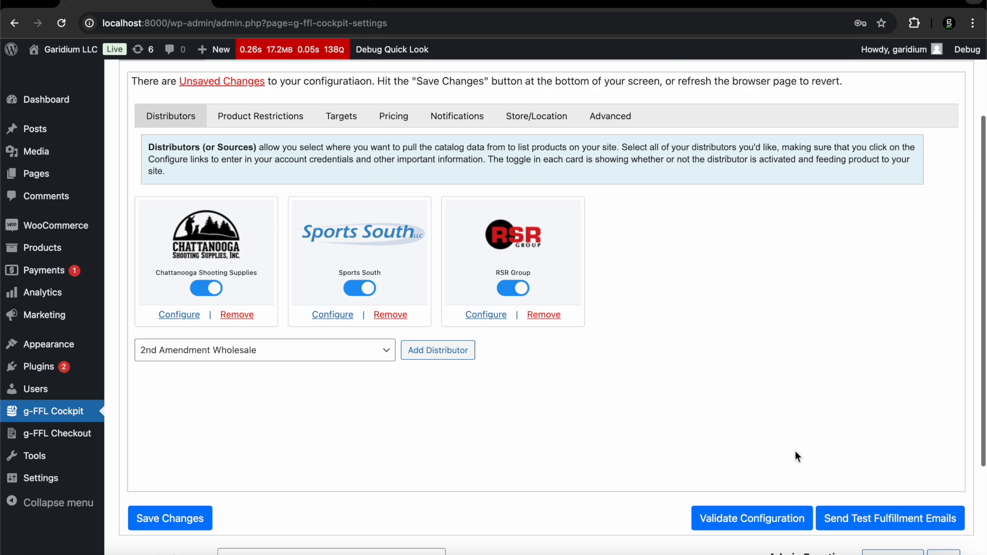
scroll(601, 414, "up", 3)
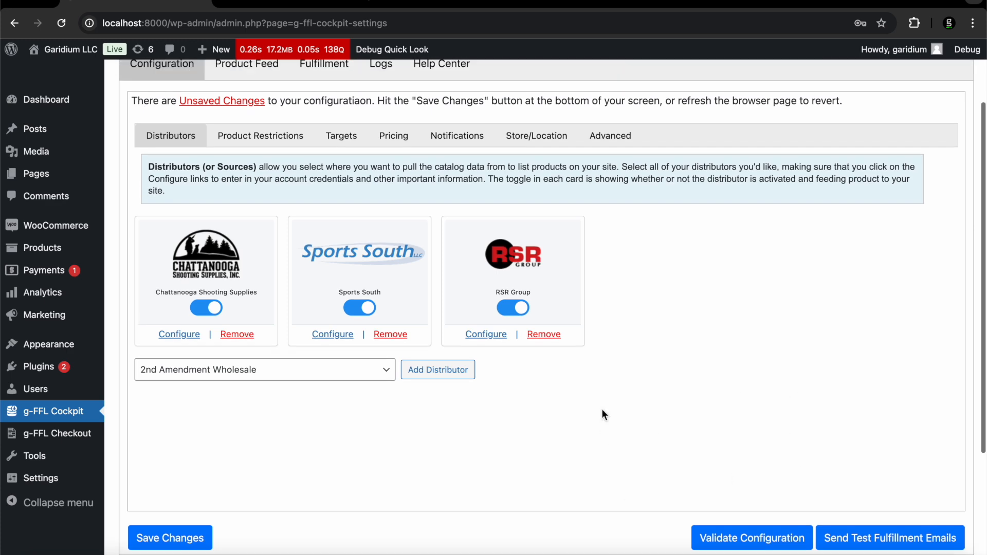
left_click(450, 214)
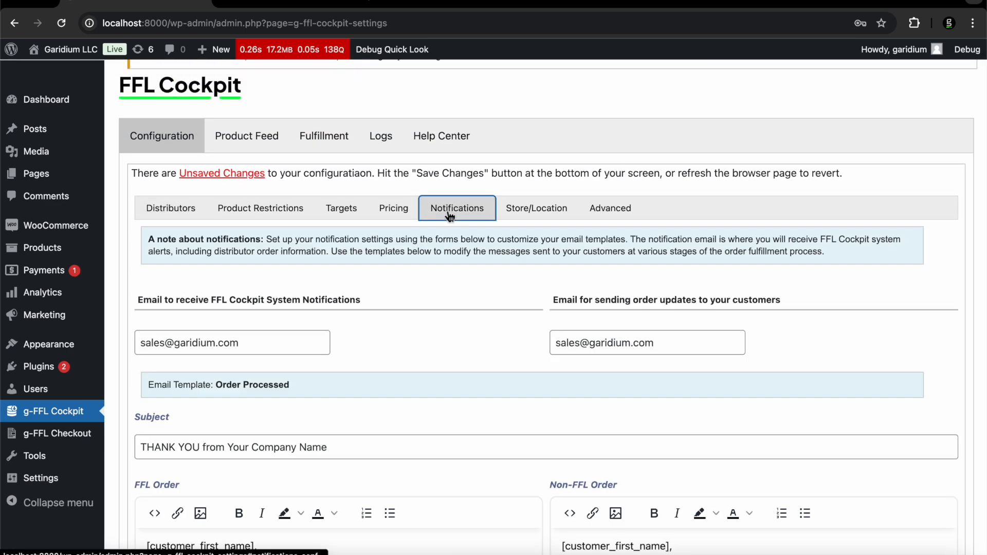
scroll(513, 371, "down", 5)
scroll(514, 371, "down", 8)
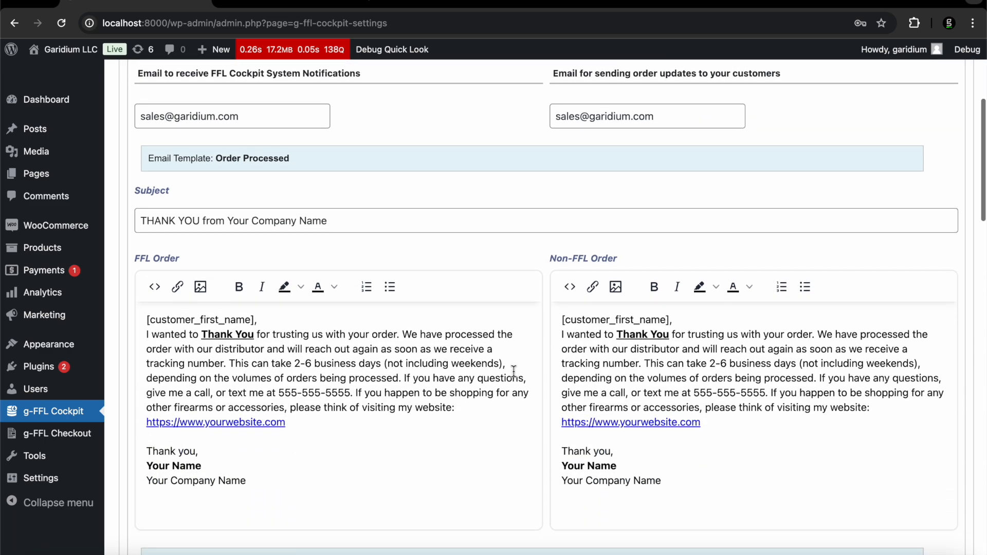
scroll(513, 371, "down", 4)
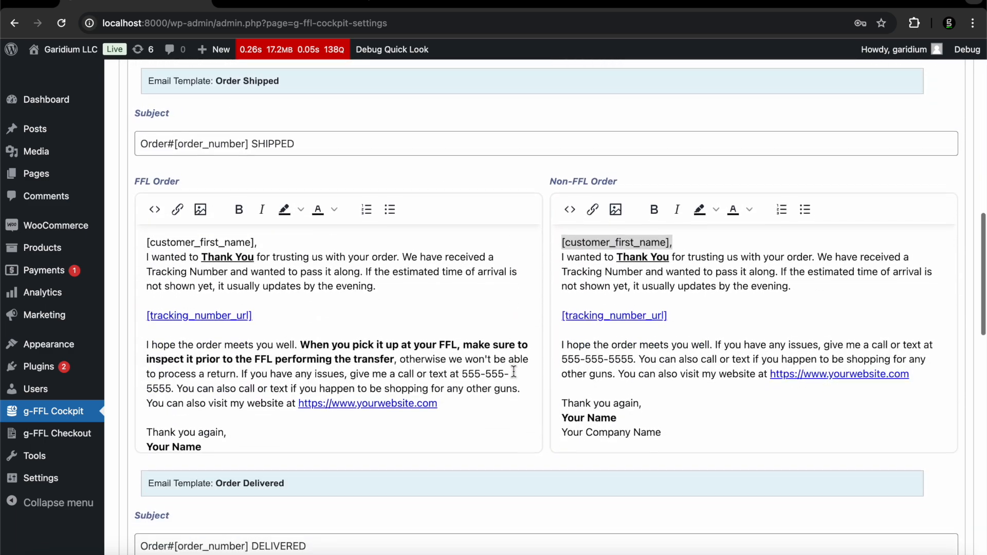
scroll(513, 371, "up", 17)
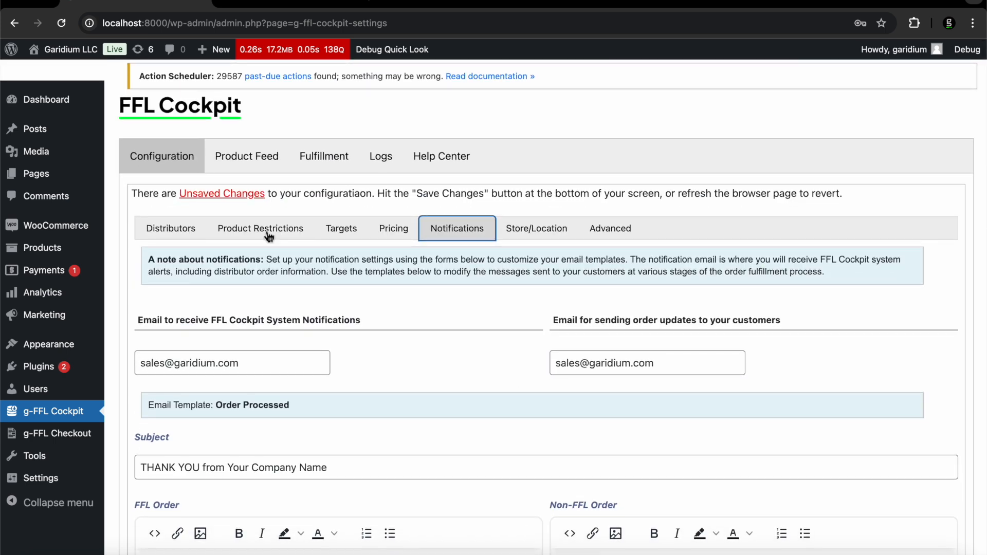
left_click(268, 232)
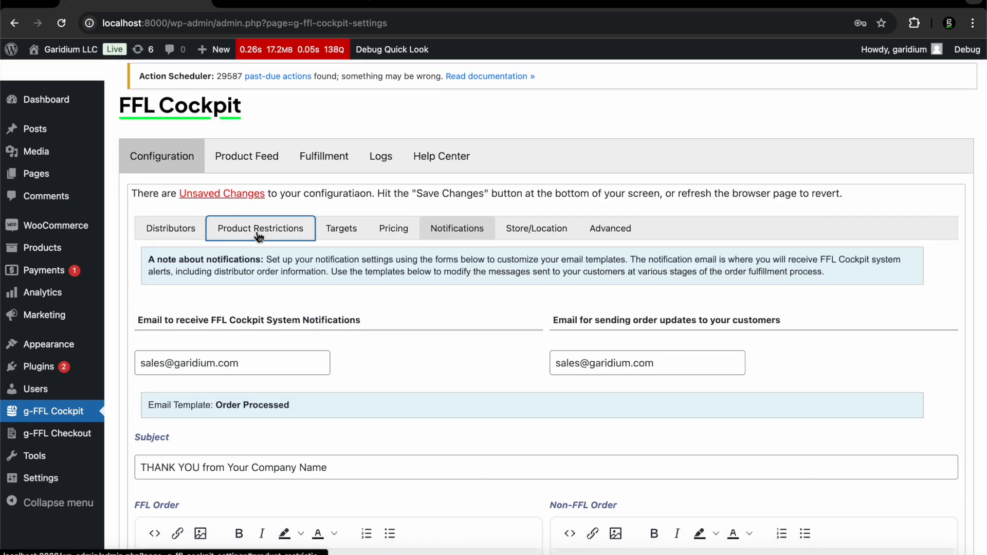
left_click(181, 235)
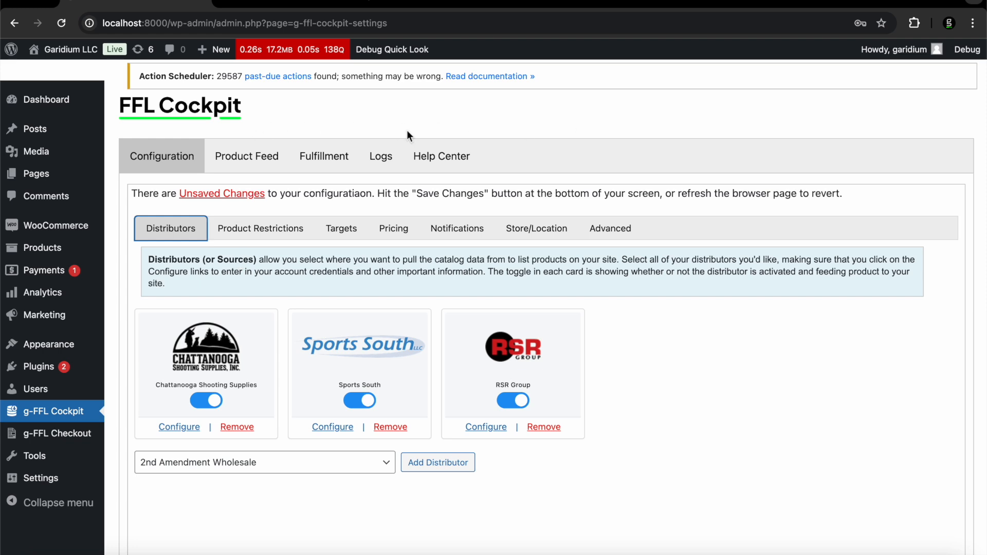
Search the Product Feed for 'wilson combat'
left_click(246, 160)
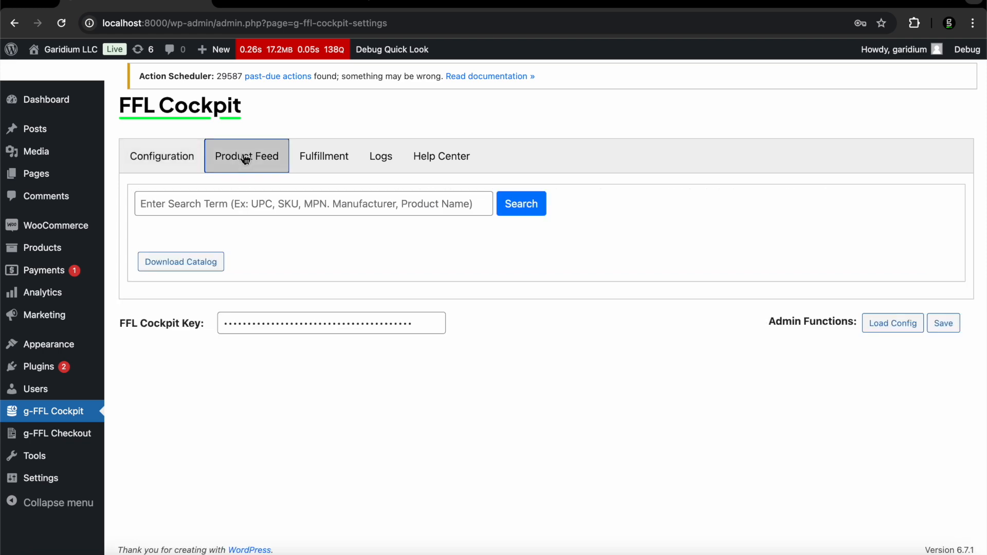
left_click(235, 200)
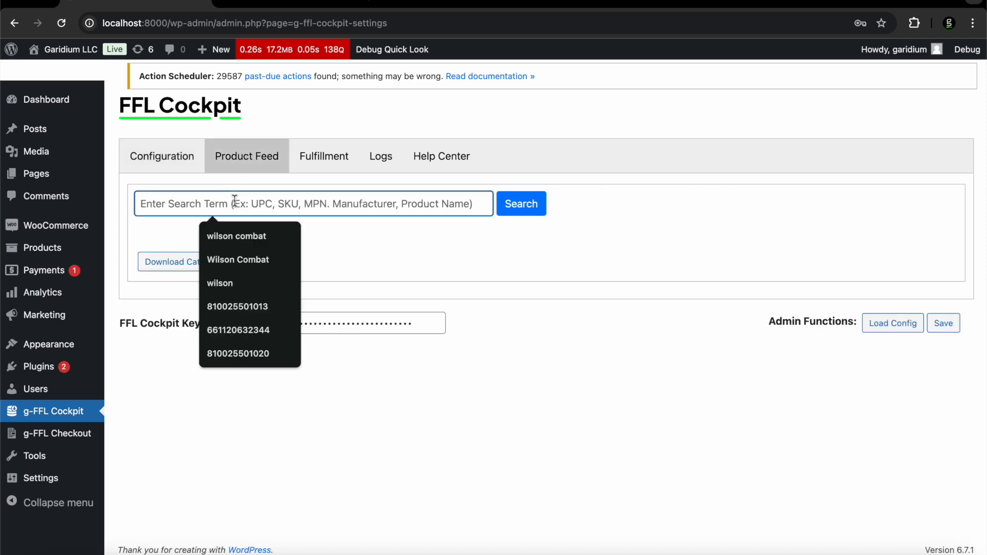
left_click(168, 155)
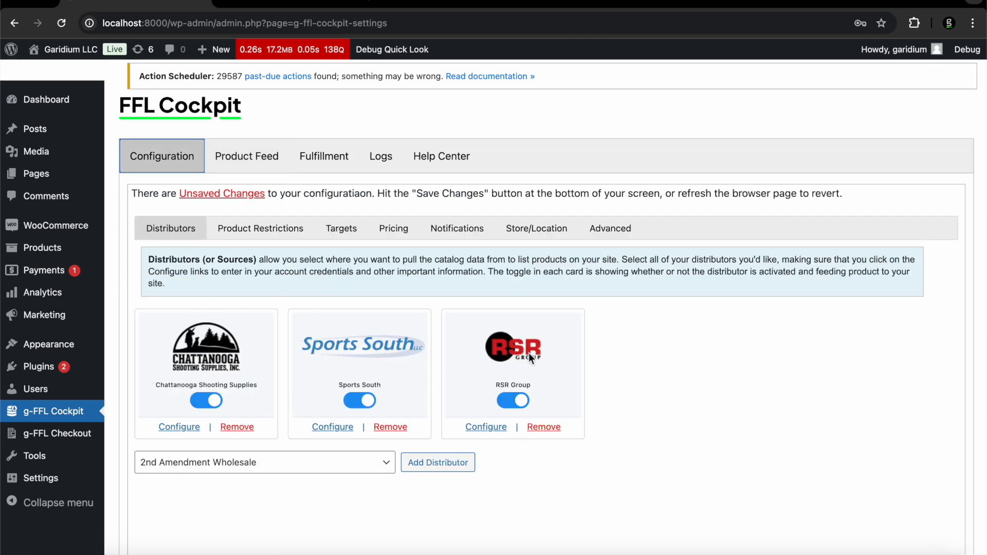
left_click(272, 157)
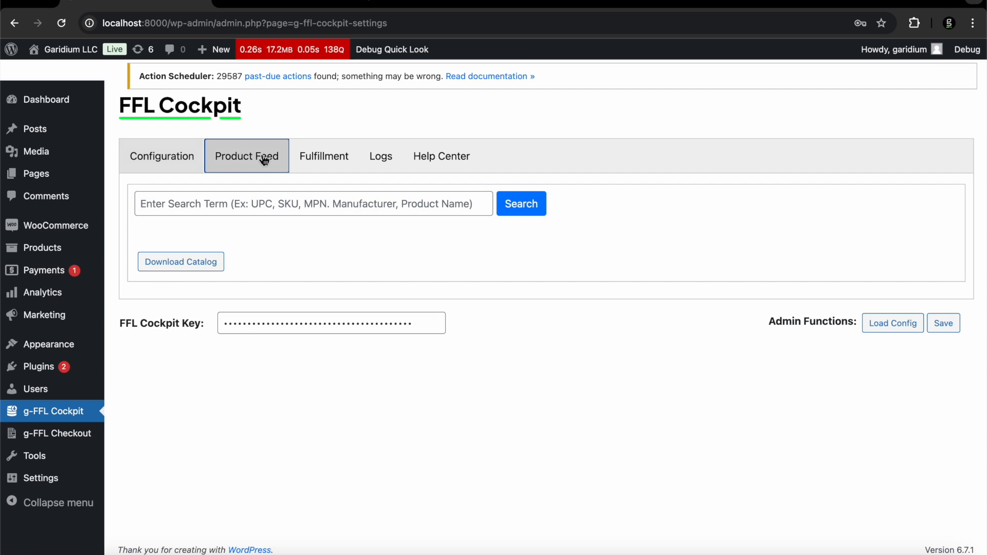
left_click(227, 200)
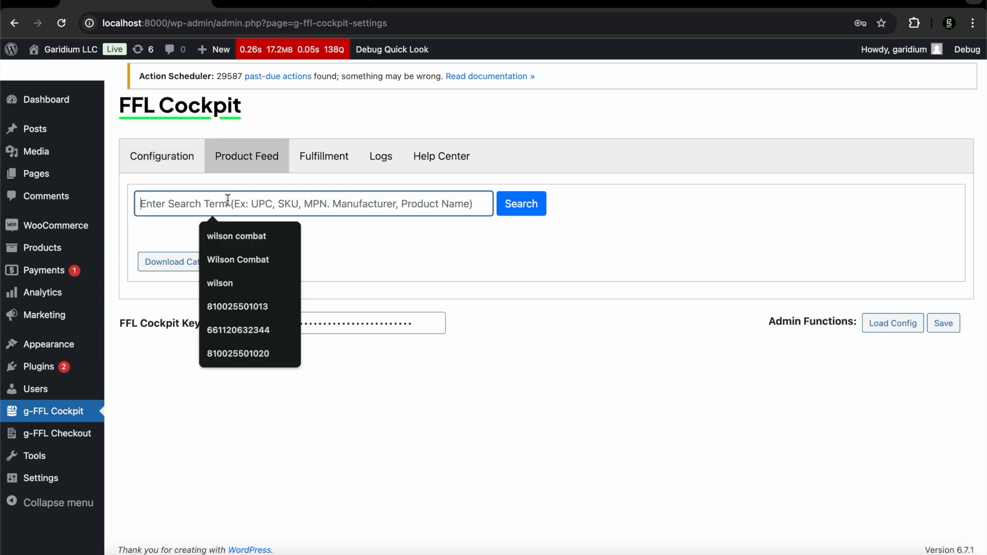
type("wilson coo")
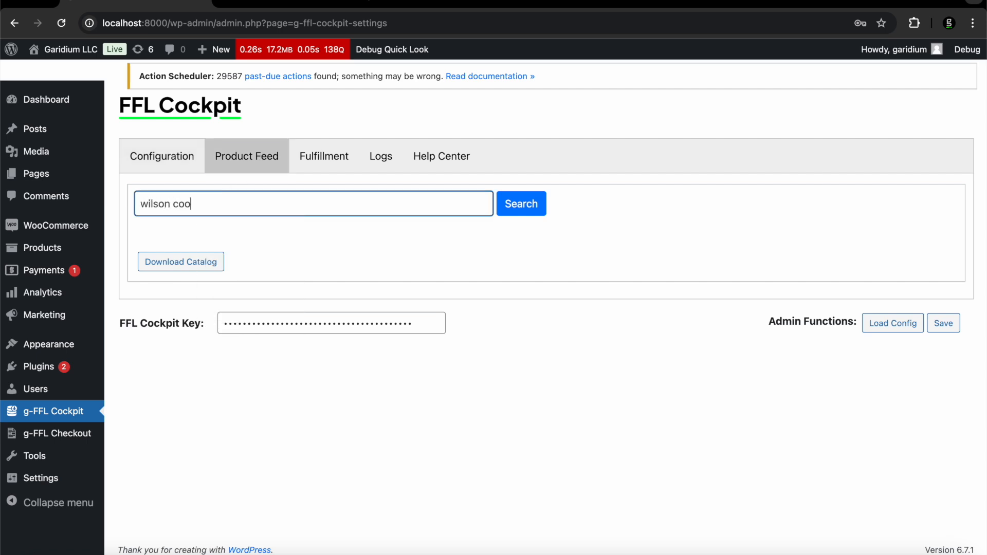
key("BackSpace")
type("mbat")
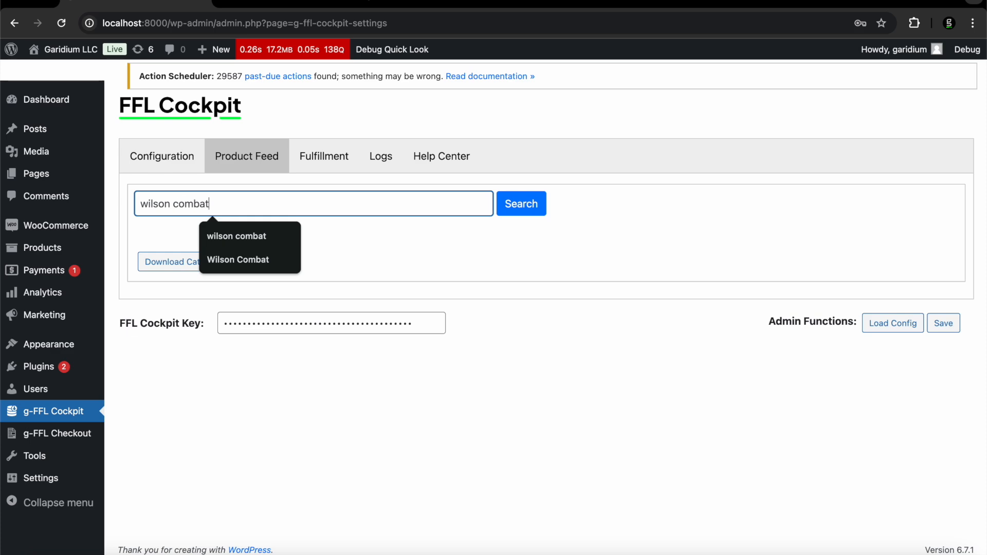
key("Return")
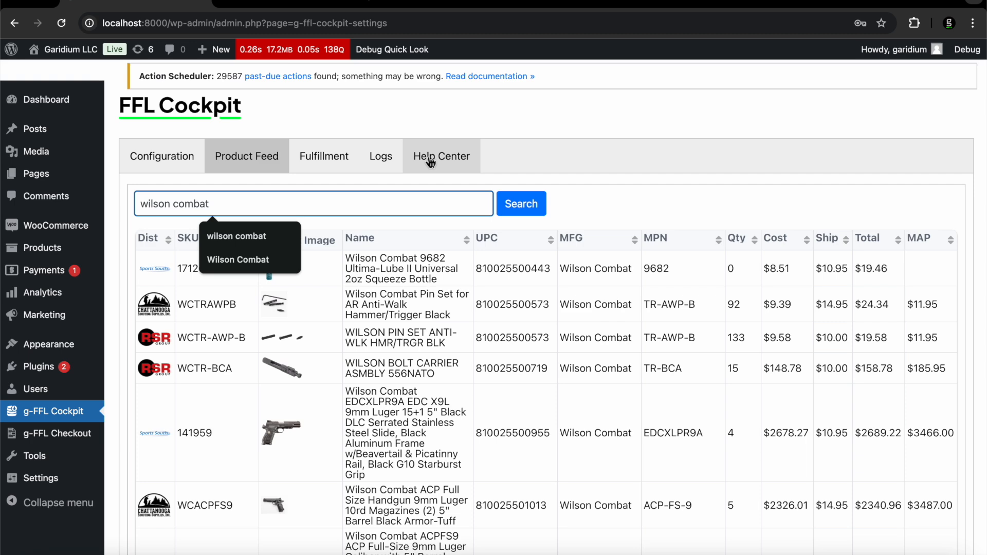
scroll(375, 369, "down", 4)
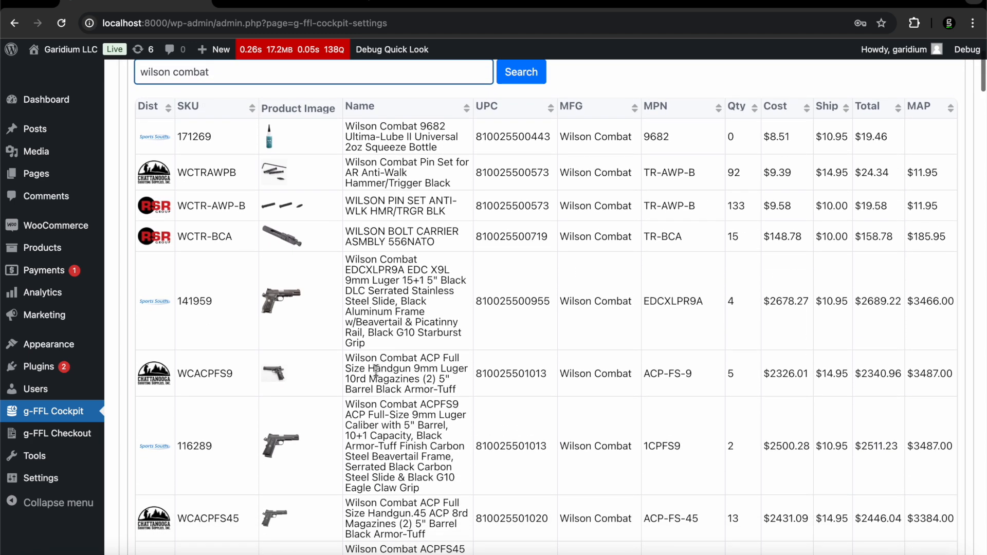
scroll(375, 370, "down", 1)
scroll(376, 369, "up", 2)
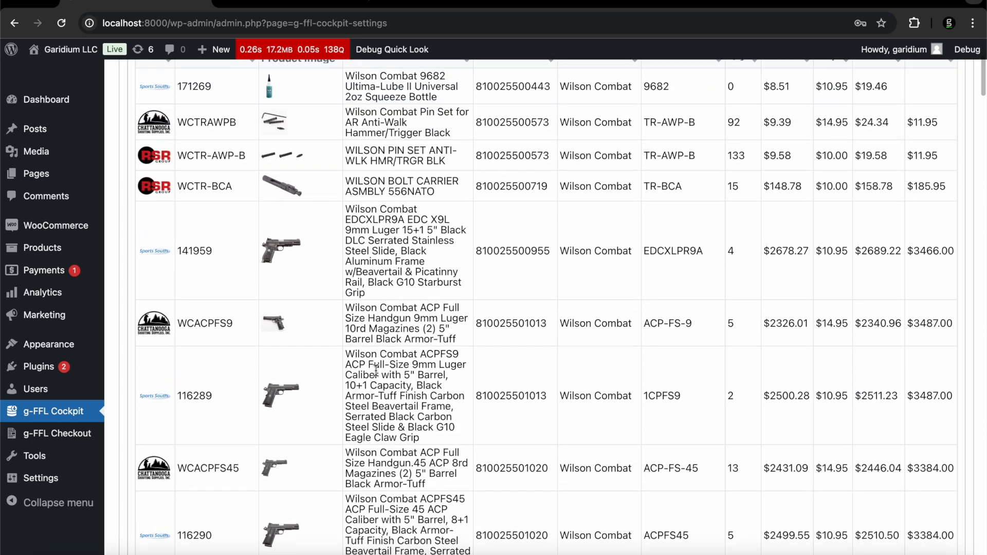
double_click(495, 324)
key("super+c")
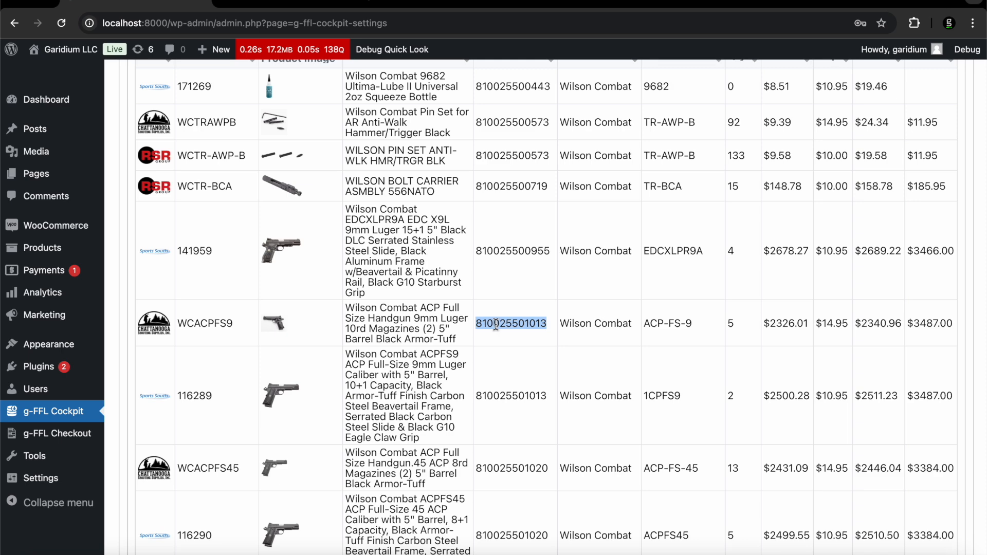
scroll(495, 324, "up", 4)
double_click(266, 208)
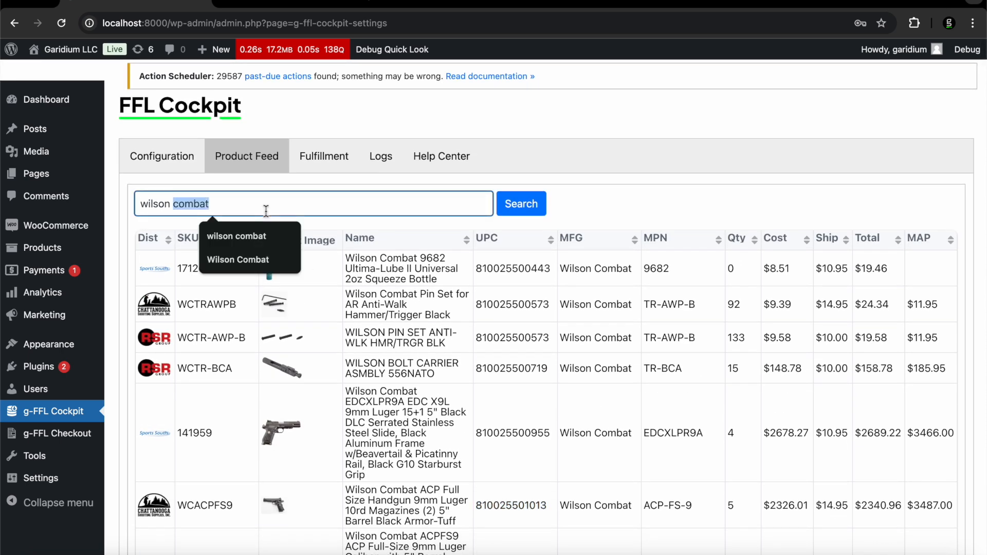
key("super+a")
key("super+v")
left_click(511, 208)
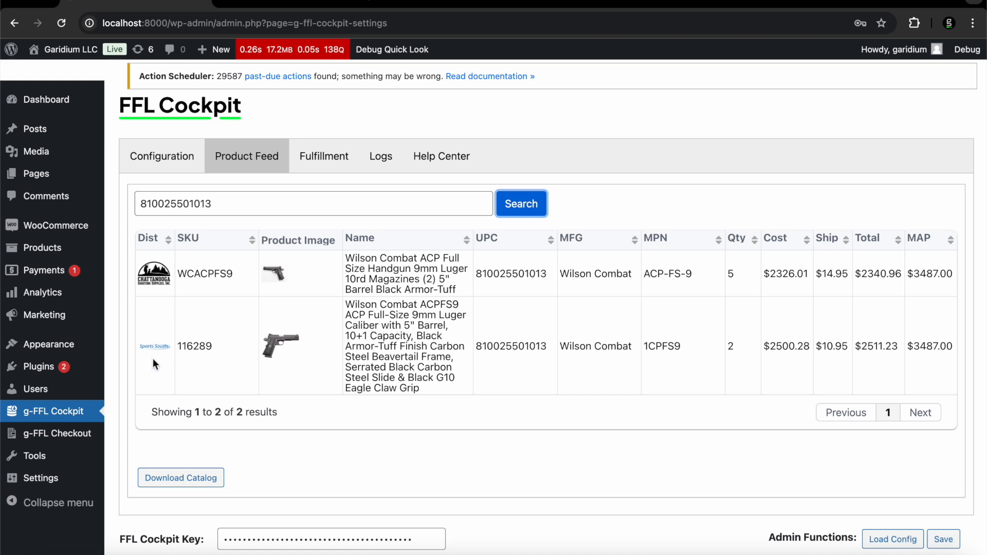
Open and close the Wilson Combat ACP product modal, then show the Fulfillment order list
left_click(276, 274)
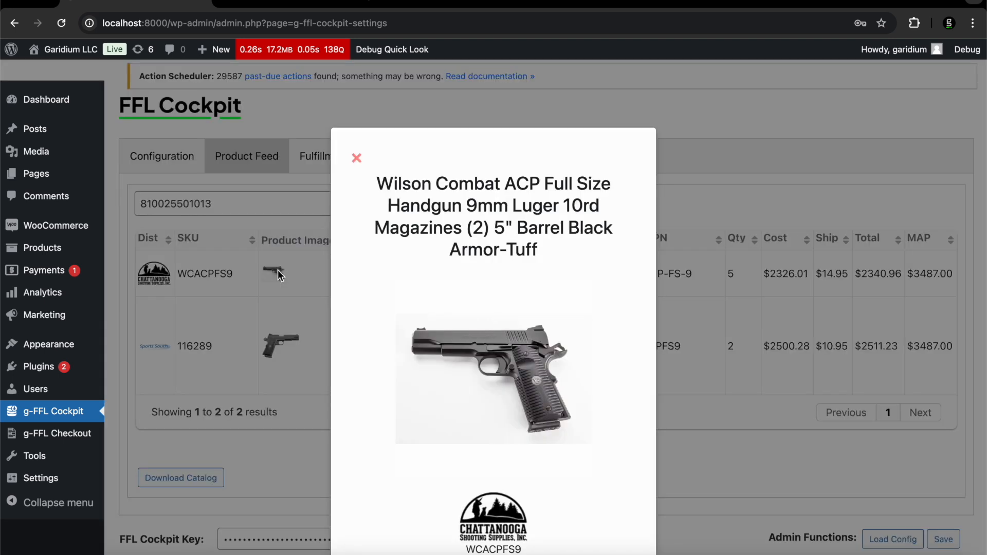
left_click(358, 161)
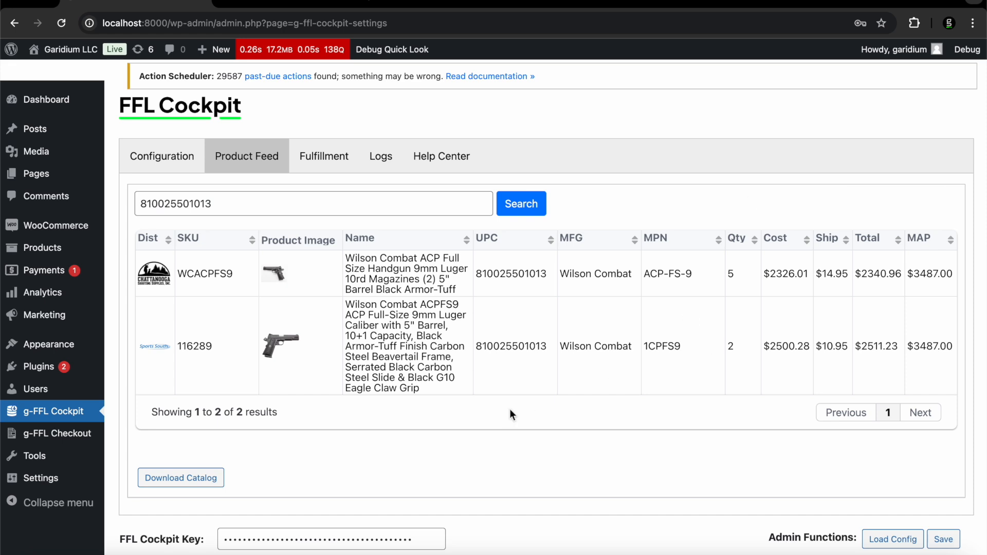
left_click(314, 163)
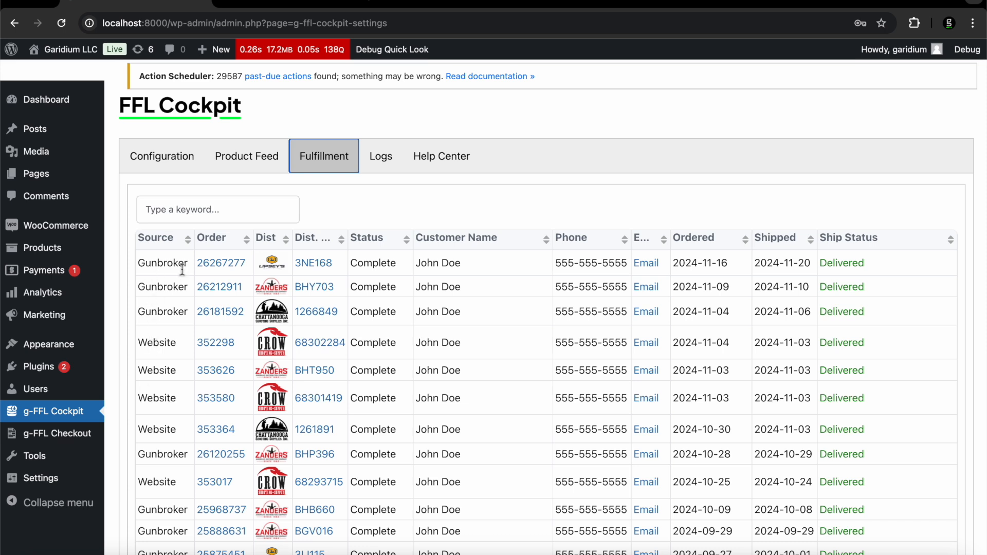
scroll(183, 266, "down", 1)
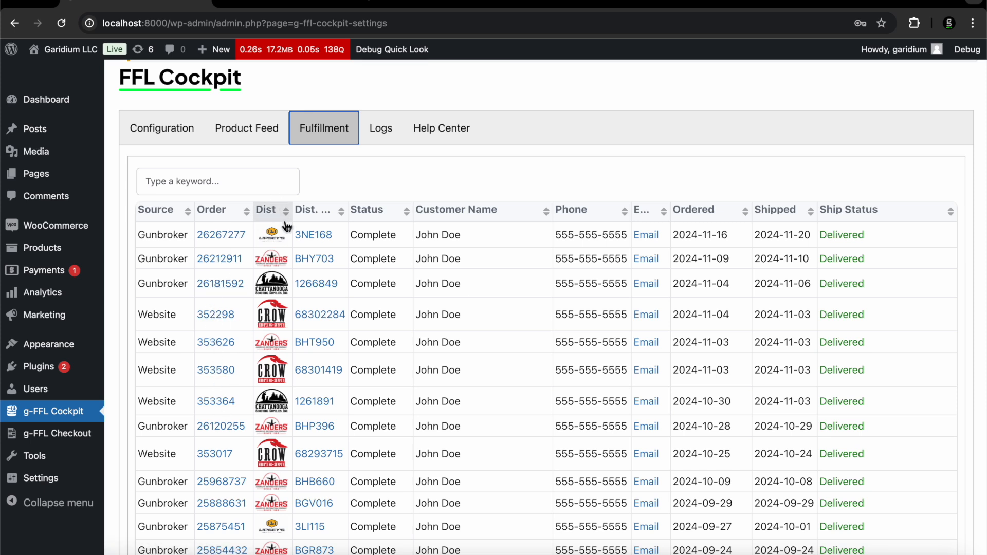
scroll(273, 354, "down", 1)
scroll(271, 353, "down", 5)
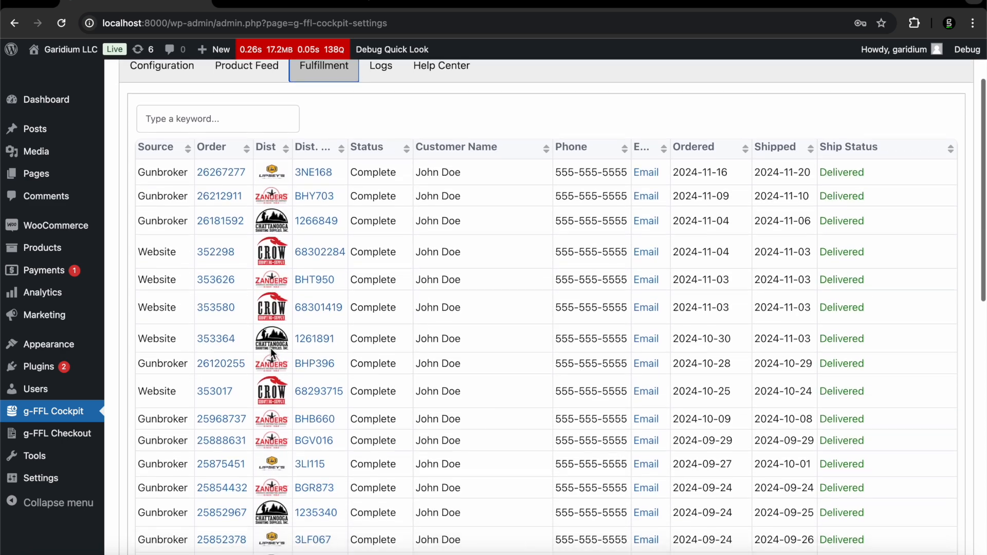
scroll(271, 352, "up", 4)
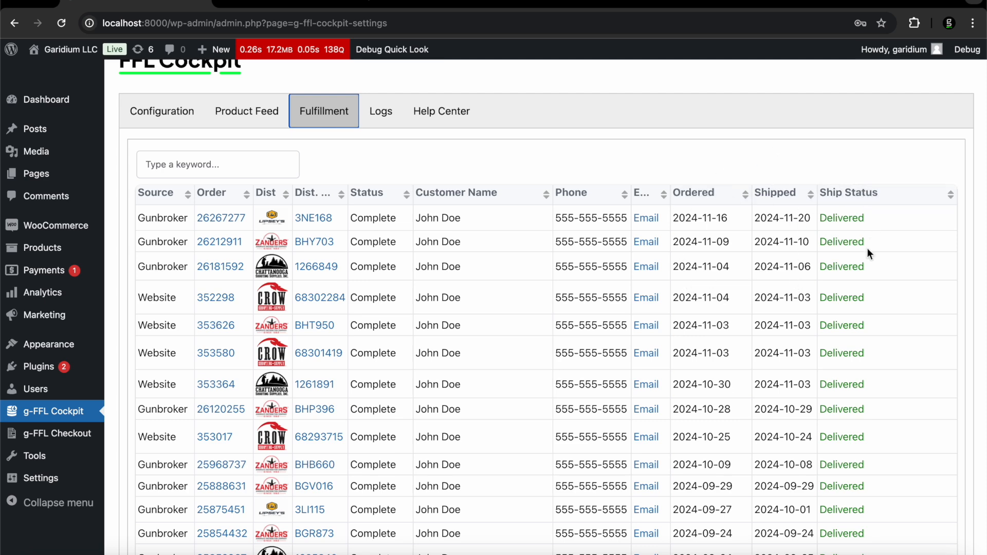
scroll(835, 177, "down", 1)
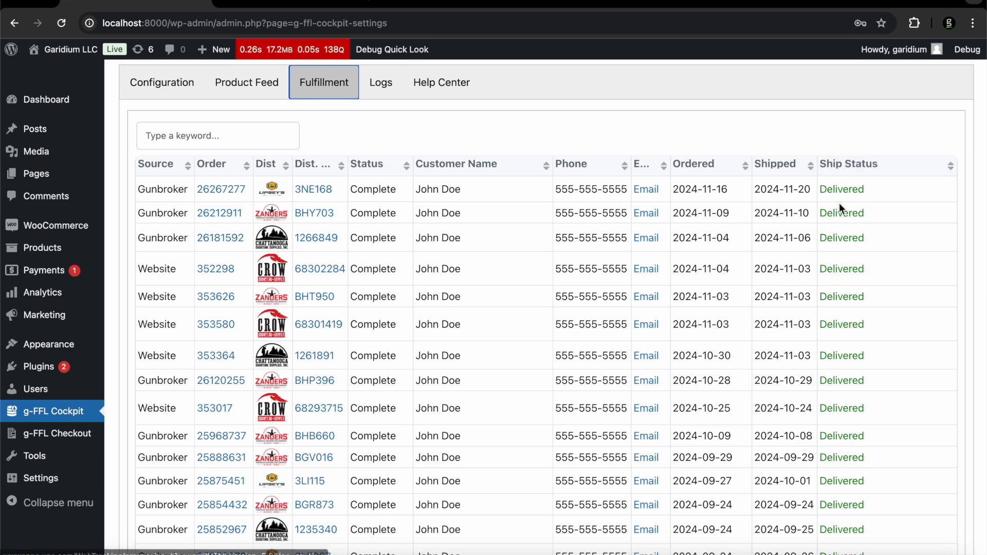
Check the first order's FedEx tracking, delivered Friday 11/22/24, then return to Fulfillment
left_click(833, 194)
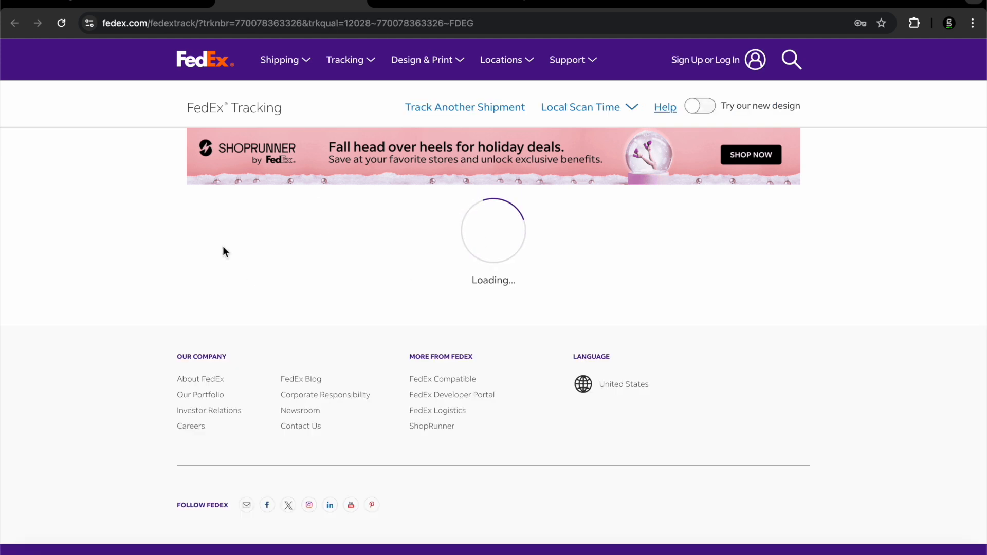
scroll(223, 245, "down", 1)
scroll(223, 245, "up", 1)
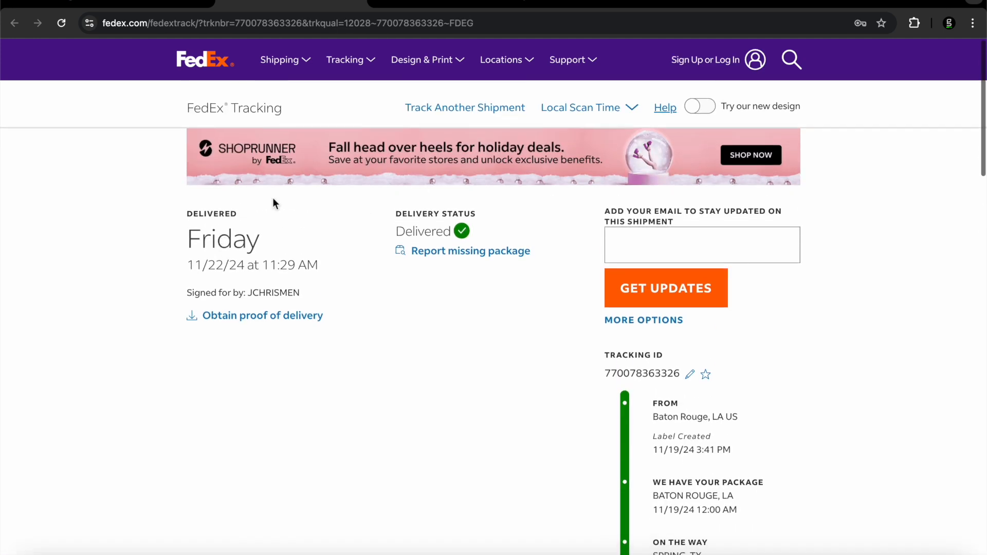
left_click(147, 4)
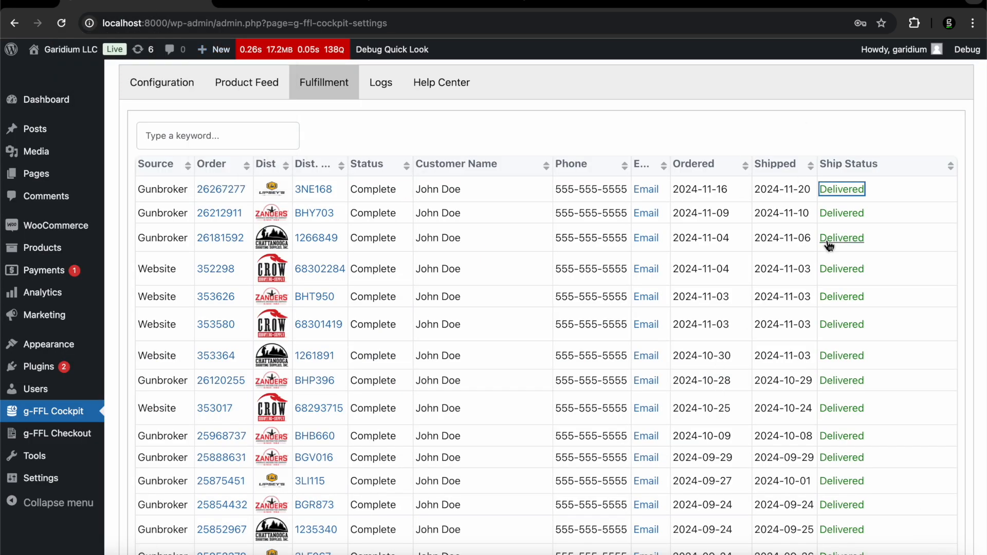
Open the FFL Cockpit Logs view, which shows no log records
scroll(544, 301, "up", 2)
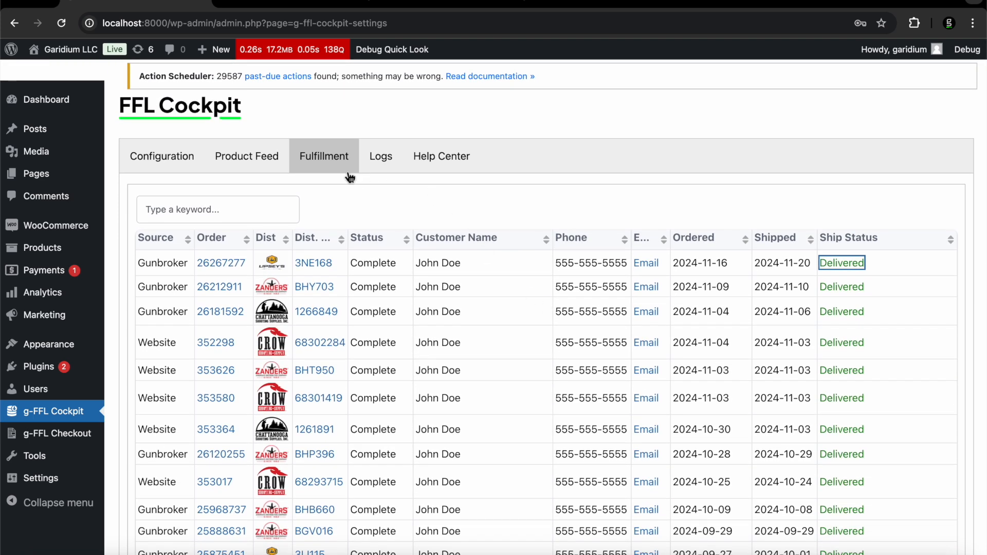
left_click(383, 159)
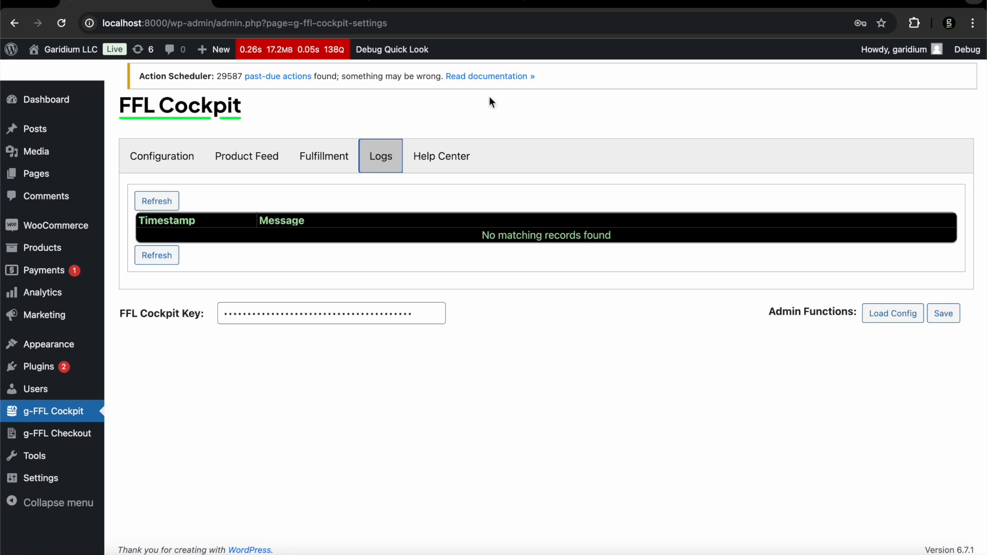
Show the Help Center's two tutorial videos, then follow the link to fflcockpit.com's Help Center
left_click(427, 159)
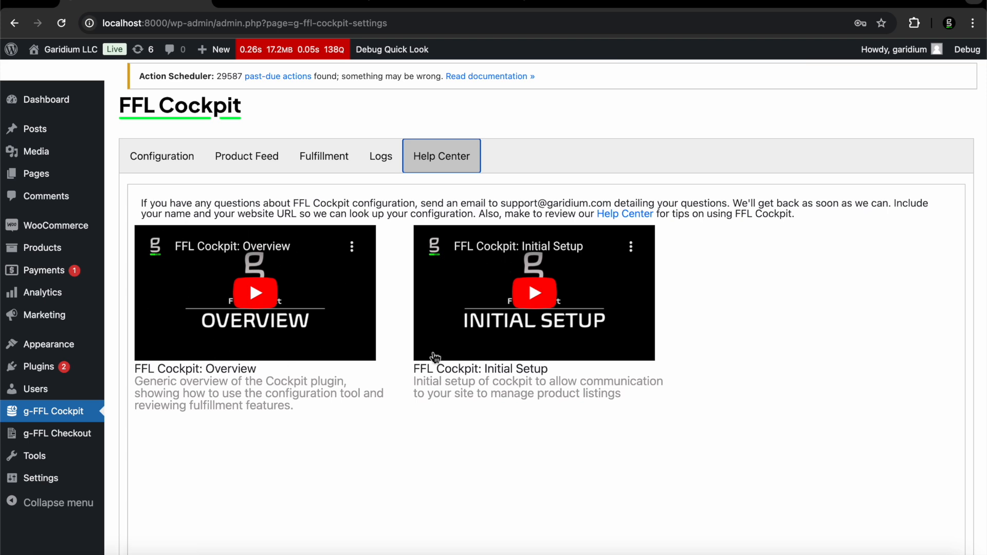
left_click(630, 214)
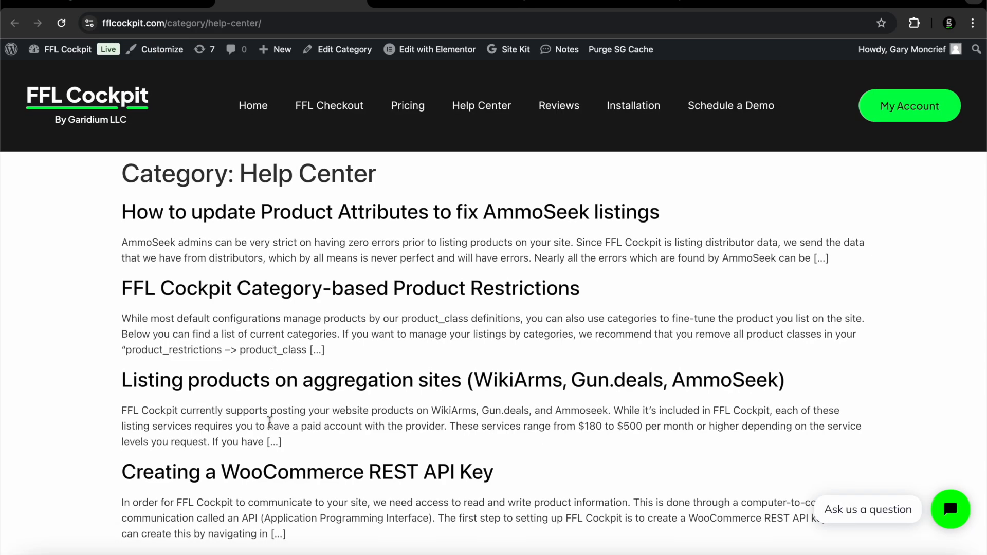
Read the Shipping Setup article on fflcockpit.com, then return to the admin Help Center
scroll(270, 422, "down", 6)
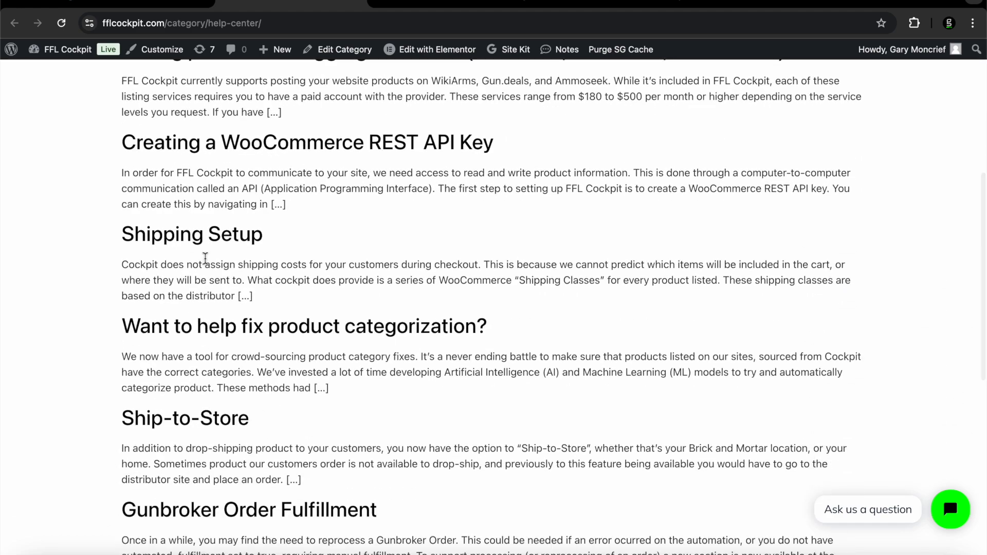
scroll(205, 258, "down", 8)
scroll(208, 268, "up", 1)
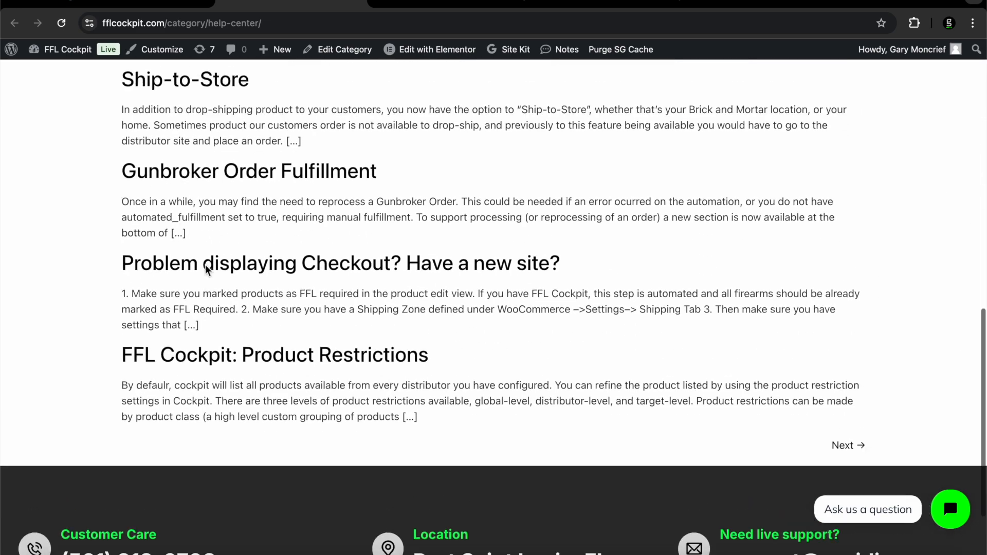
scroll(206, 269, "up", 7)
left_click(198, 265)
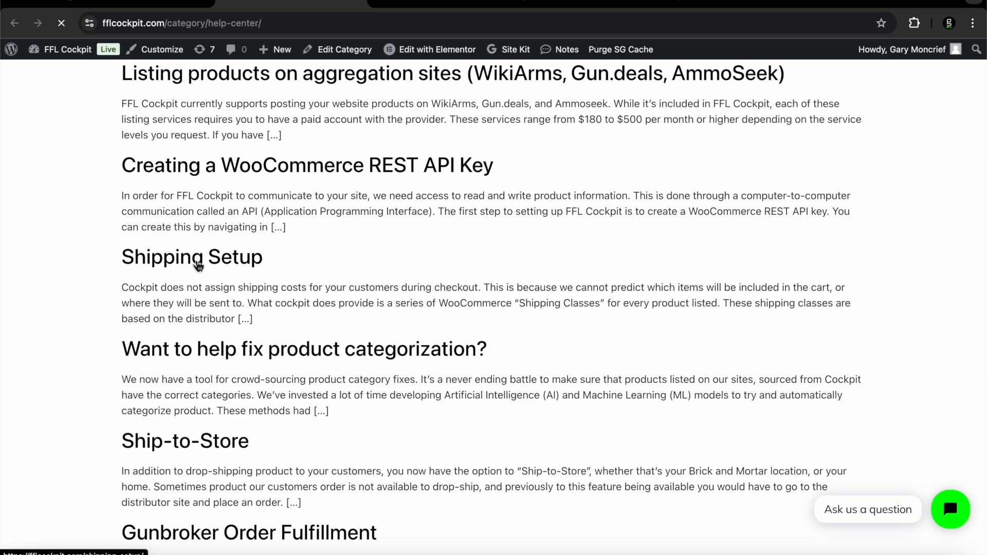
scroll(195, 266, "down", 5)
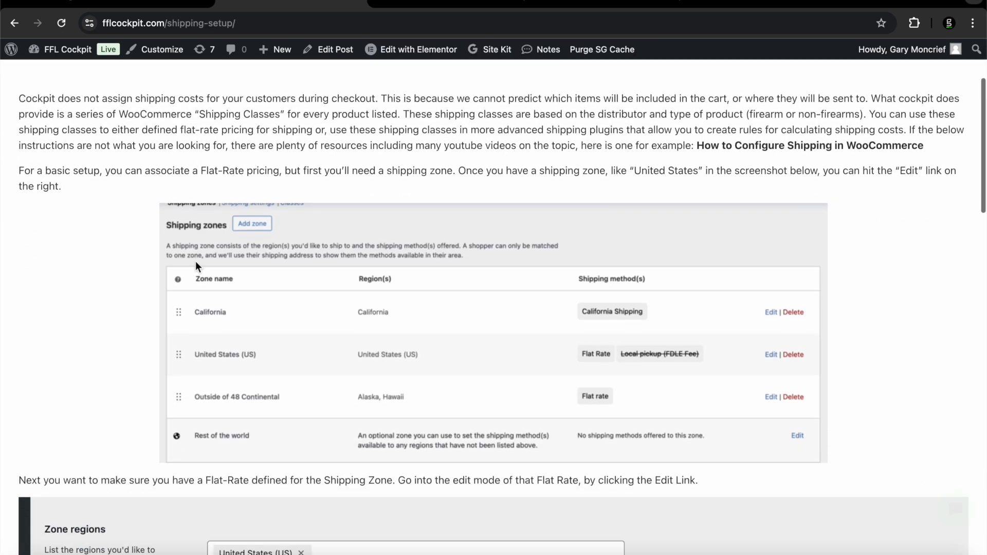
scroll(195, 264, "down", 4)
scroll(195, 264, "up", 9)
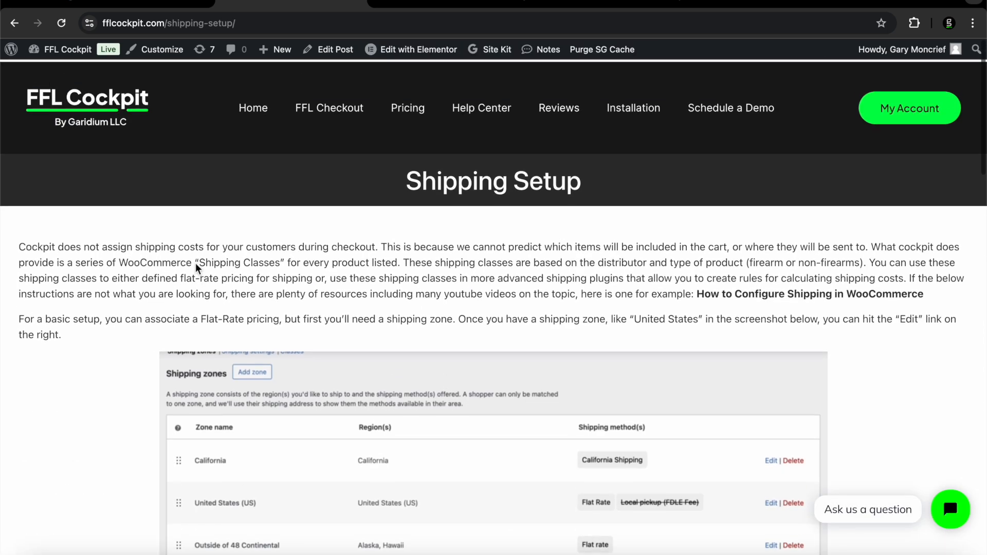
scroll(195, 263, "left", 5)
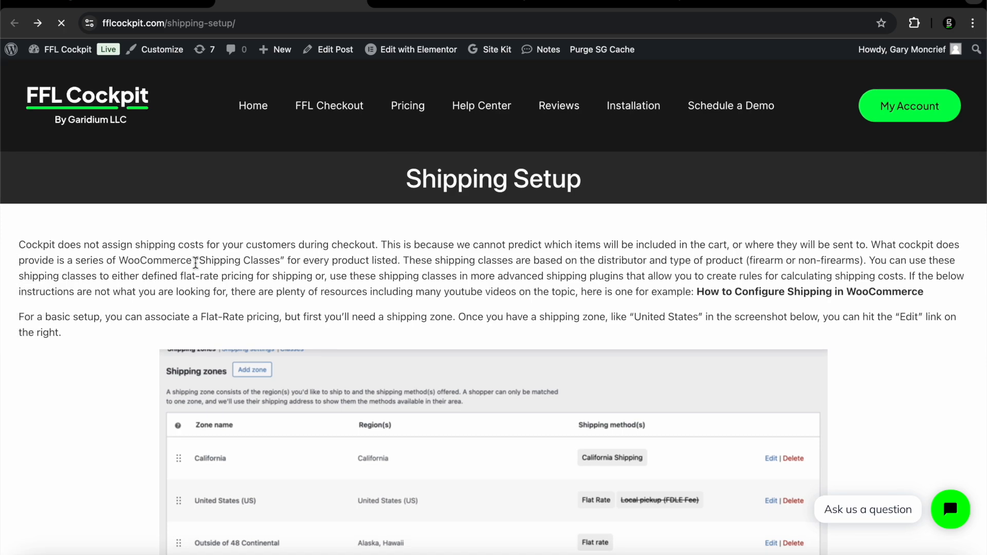
scroll(326, 221, "up", 7)
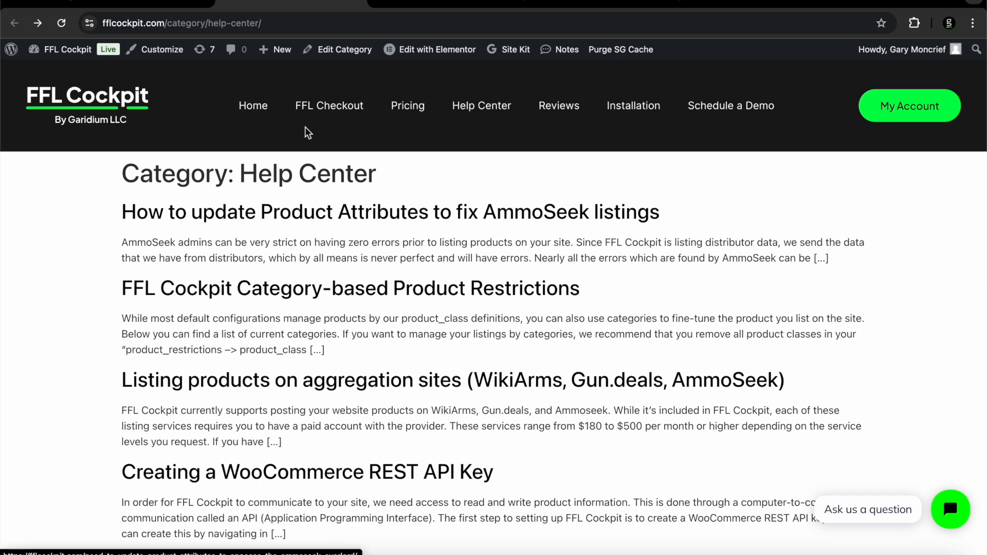
left_click(178, 7)
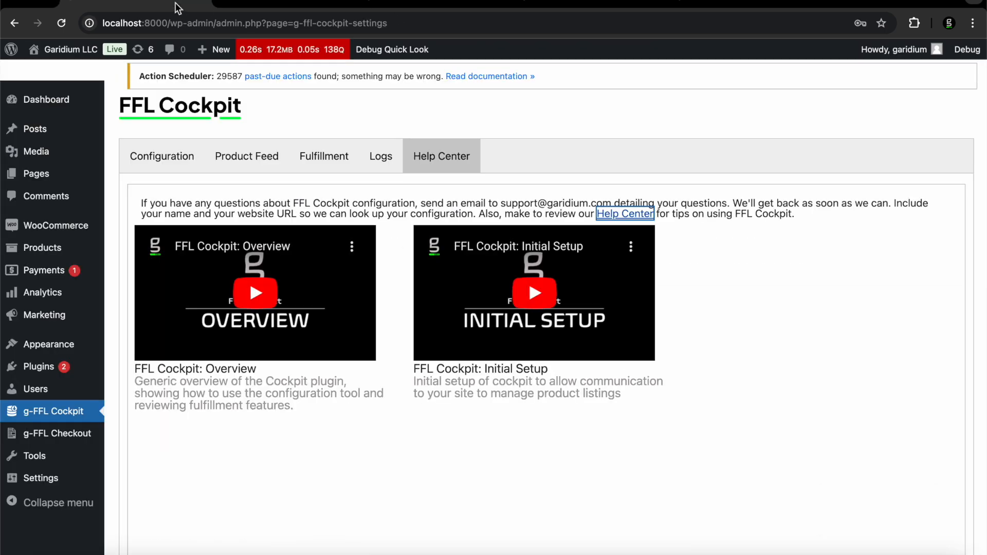
Bring up the FFL Cockpit Configuration settings
scroll(286, 268, "up", 2)
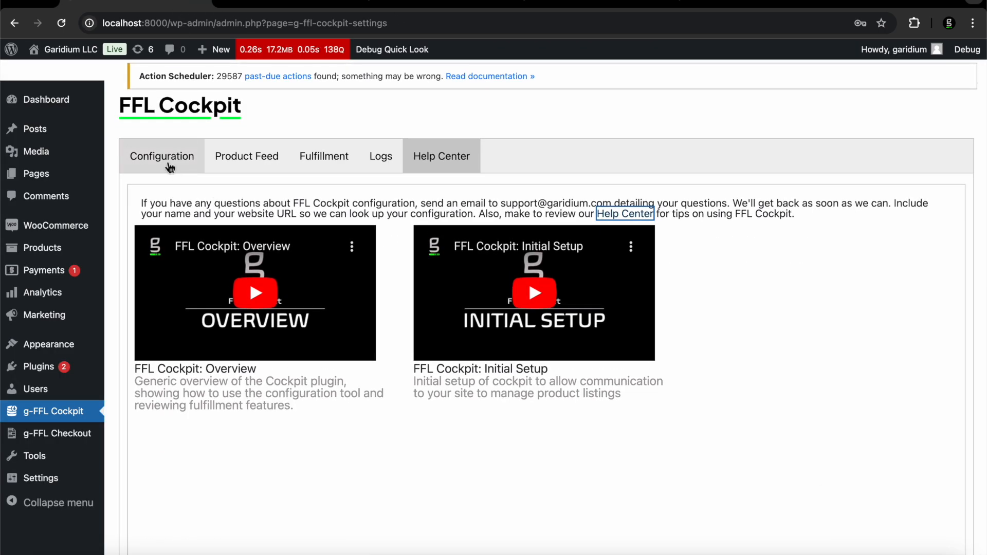
left_click(170, 168)
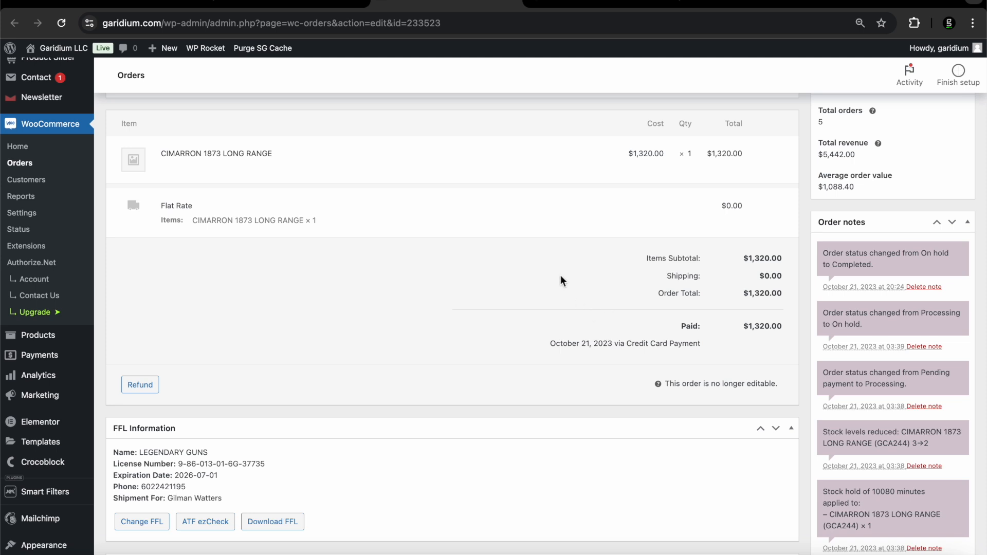
In FFL Information, cancel a Change FFL edit and run the dealer's licence through ATF eZ Check
scroll(561, 277, "up", 2)
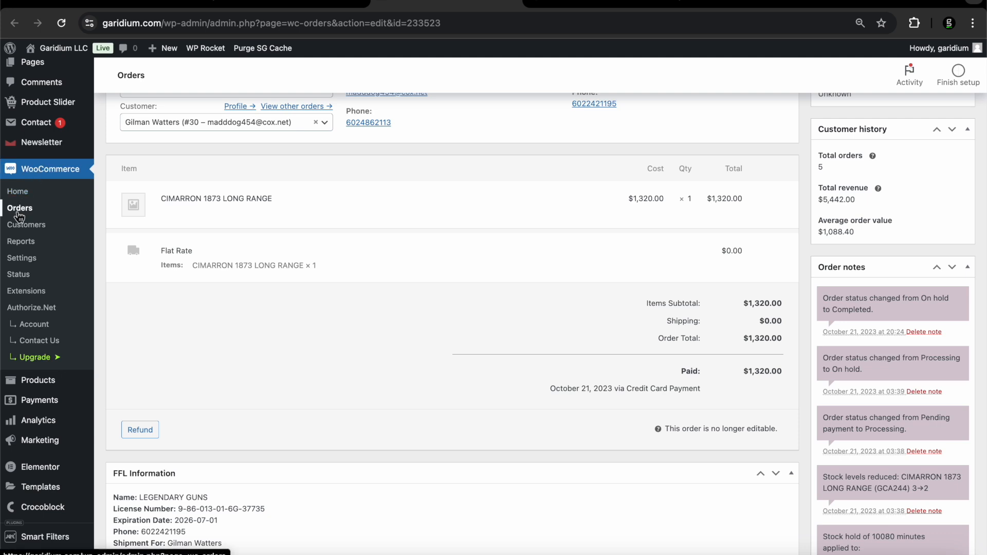
scroll(246, 193, "down", 1)
scroll(246, 198, "down", 1)
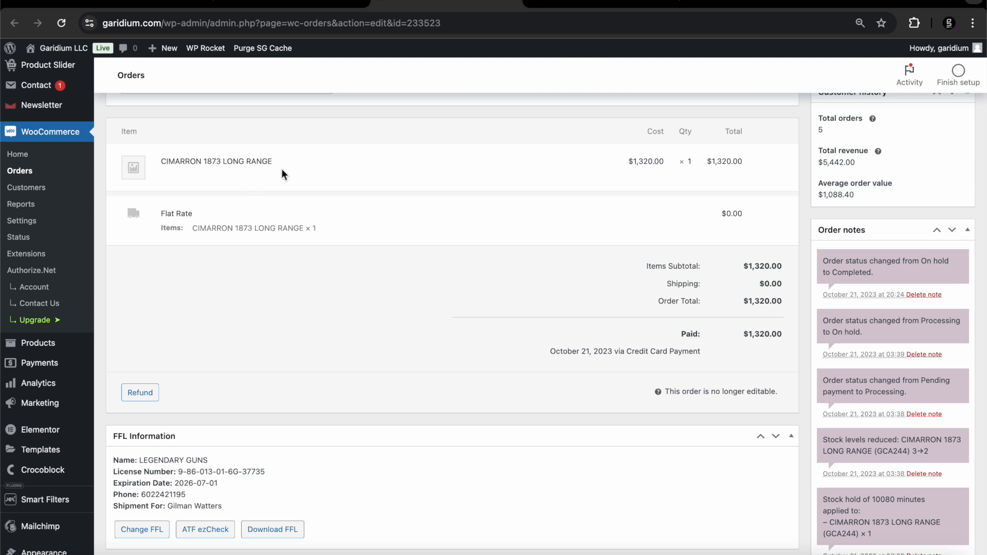
scroll(282, 169, "down", 5)
scroll(282, 169, "down", 1)
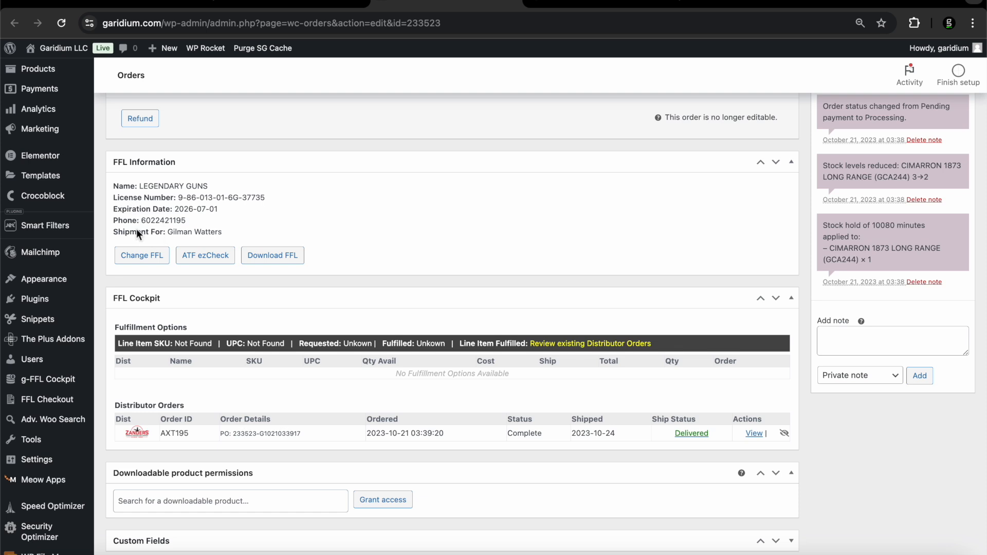
left_click(137, 259)
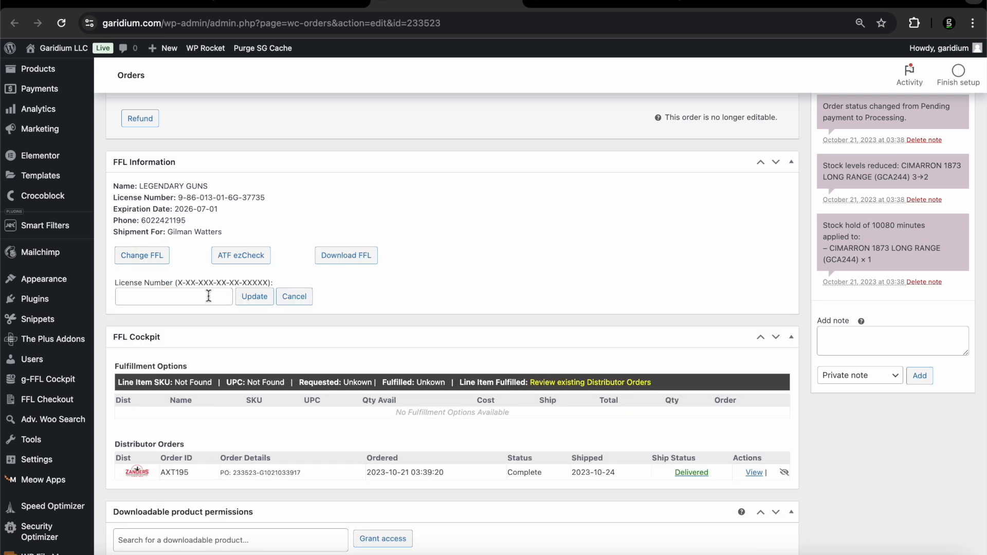
left_click(294, 297)
left_click(194, 256)
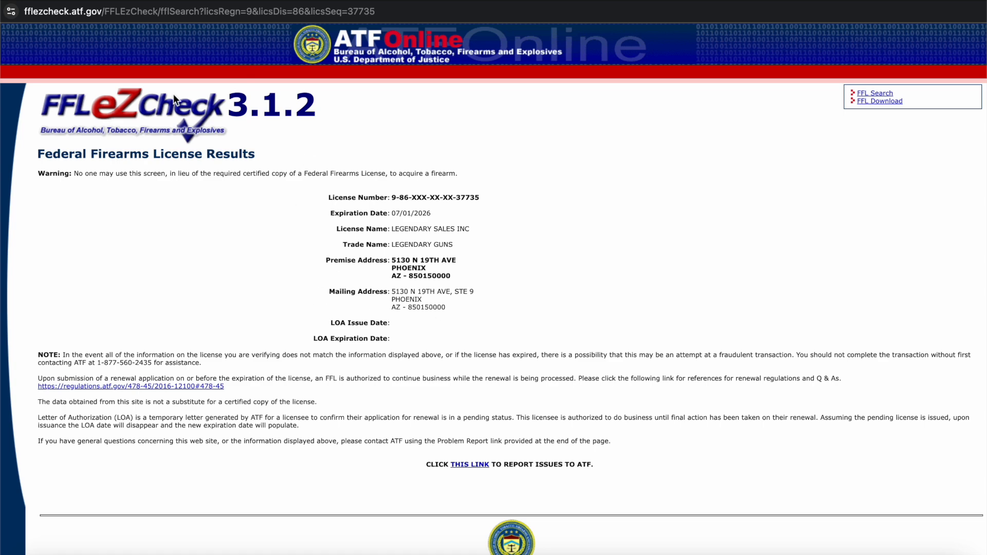
Close the LEGENDARY GUNS licence results, valid through 07/01/2026, and return to the order
left_click(12, 1)
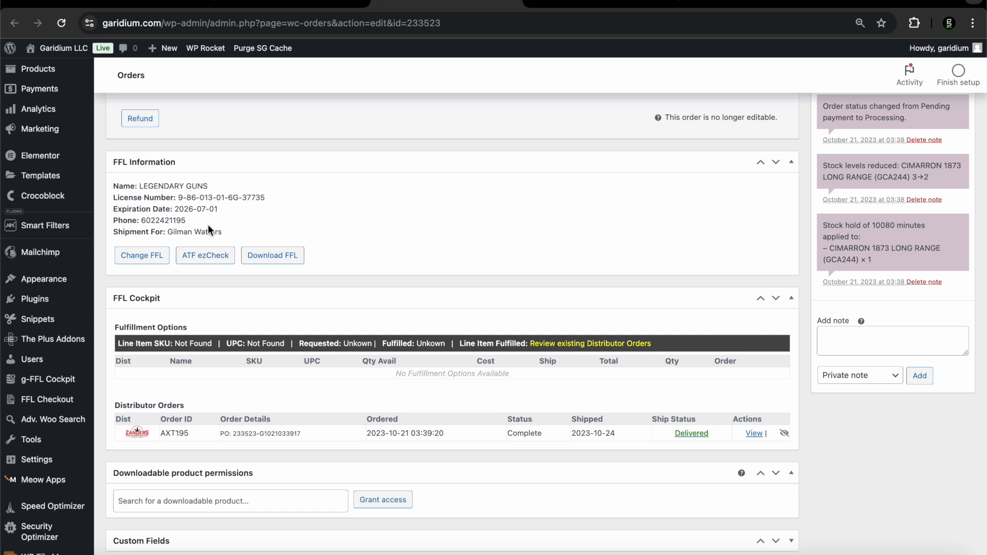
Highlight the Fulfillment Options heading, its 'No Fulfillment Options Available' message, and the Distributor Orders heading
scroll(208, 225, "down", 2)
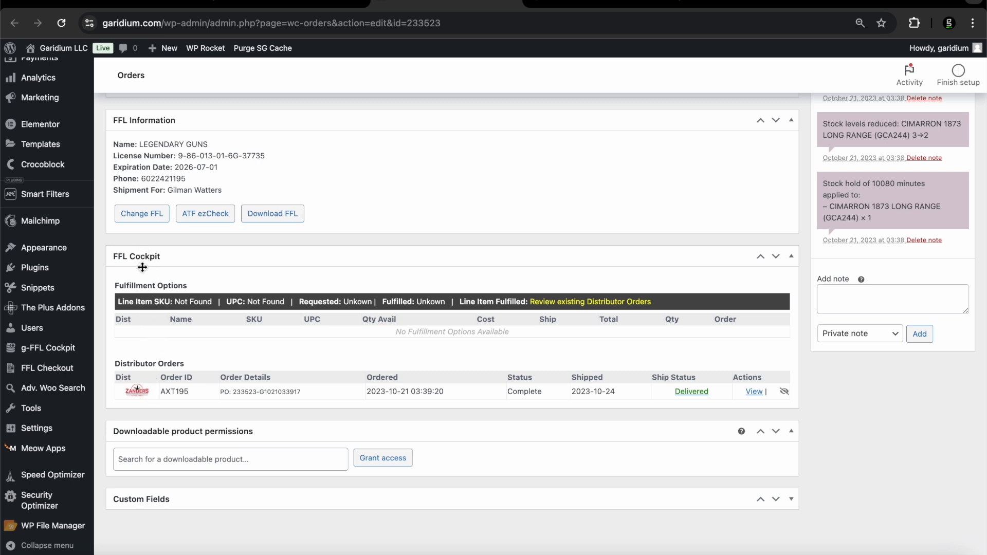
left_click_drag(114, 286, 201, 285)
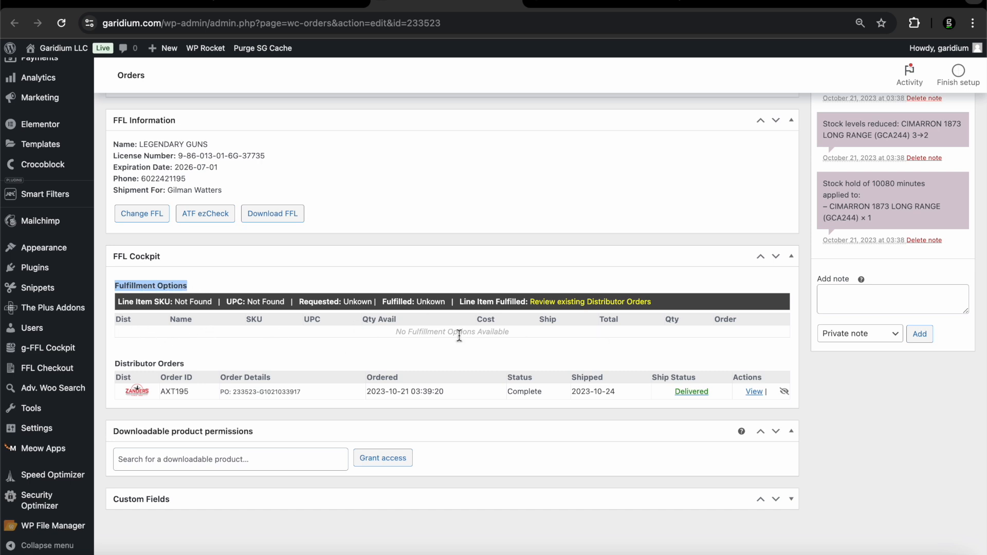
left_click_drag(406, 337, 513, 334)
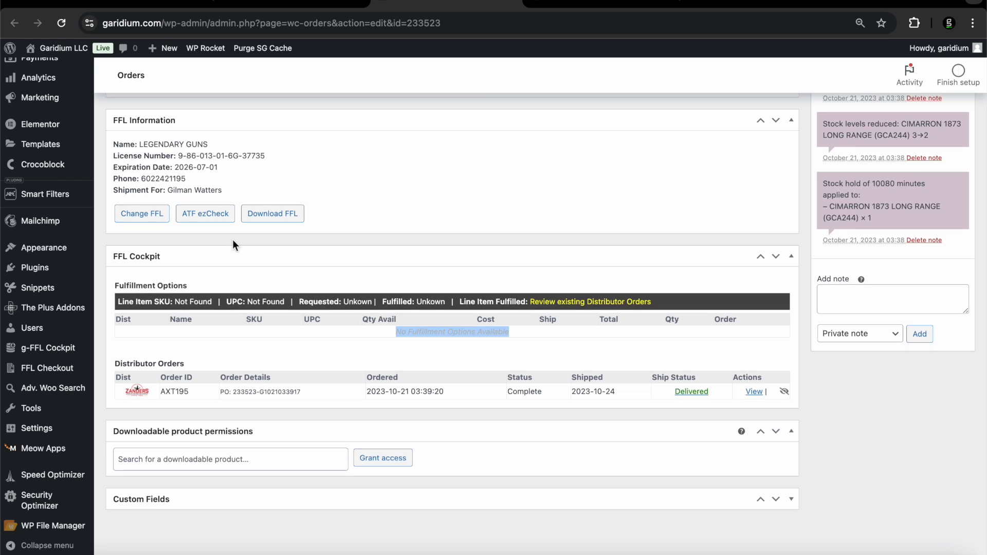
left_click_drag(114, 363, 171, 364)
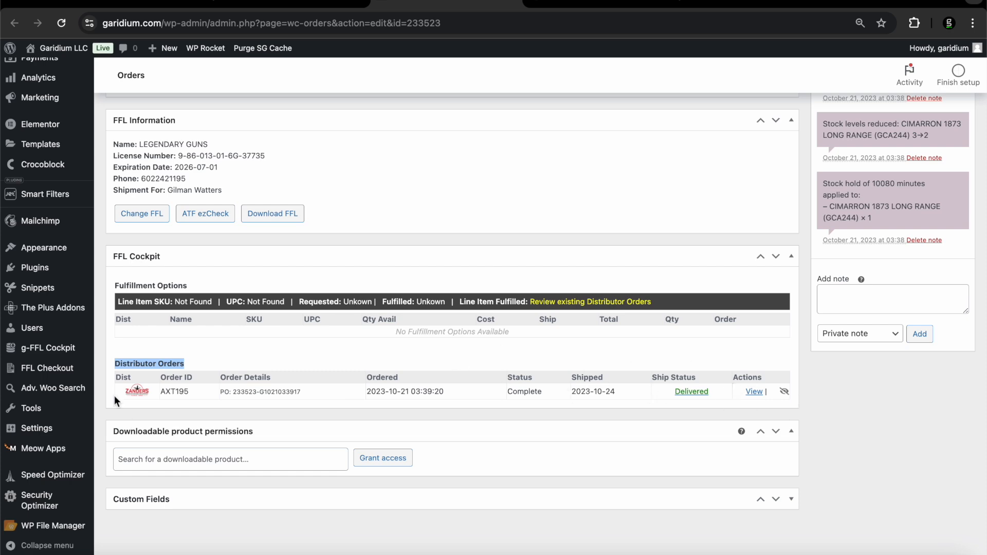
Switch to the usagunstores.com order and scroll down to its fulfillment panel
left_click(557, 2)
scroll(319, 237, "down", 1)
scroll(319, 237, "down", 1)
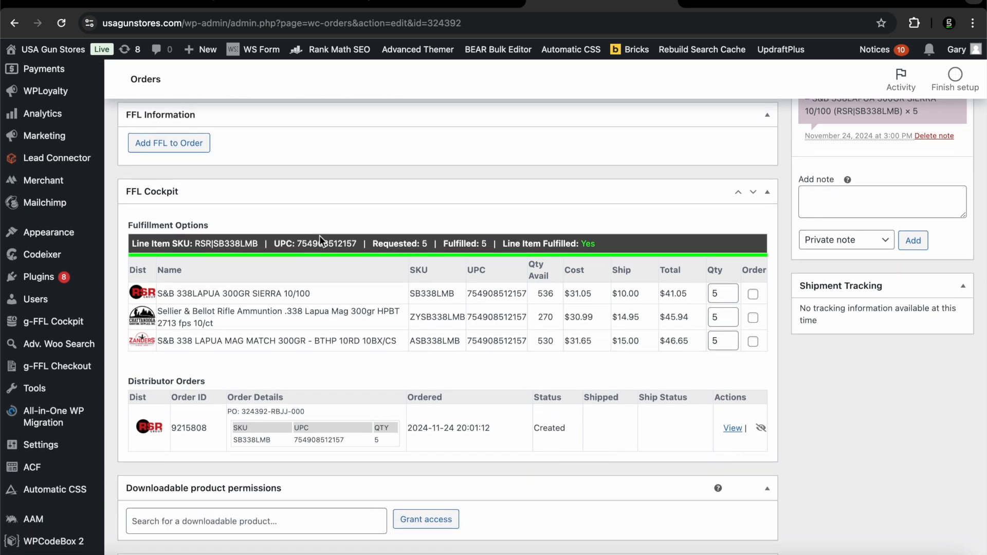
scroll(320, 235, "up", 1)
scroll(224, 252, "up", 1)
scroll(224, 254, "down", 1)
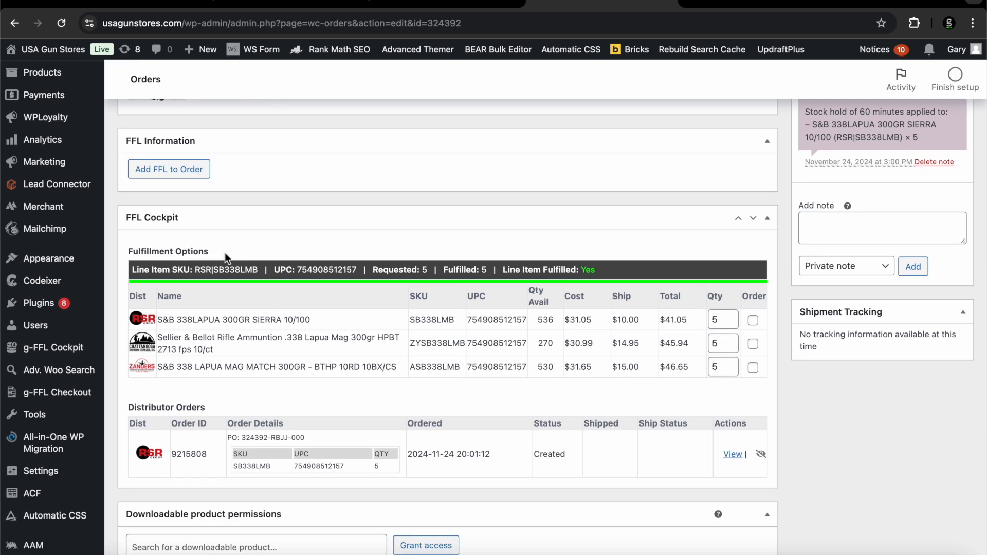
scroll(224, 252, "down", 2)
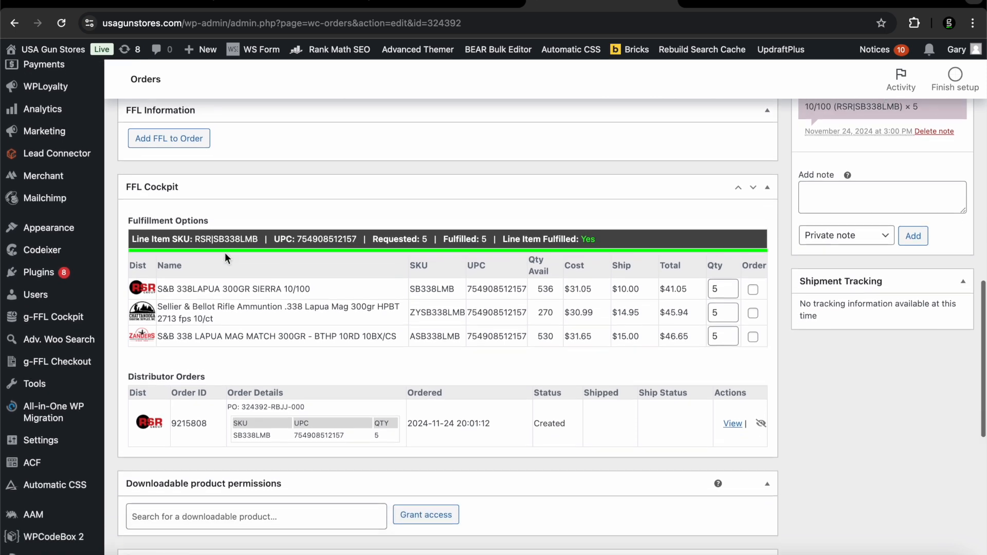
scroll(131, 210, "up", 10)
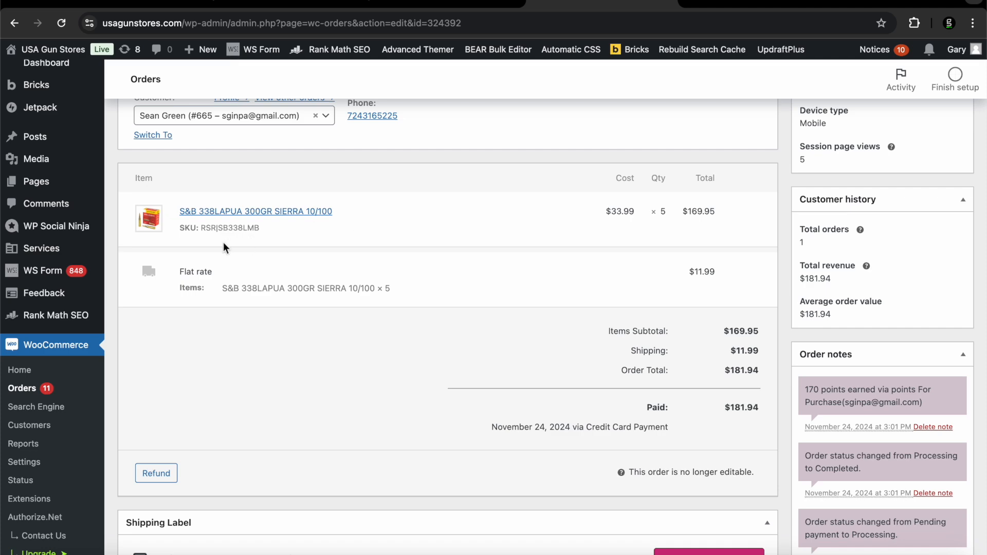
scroll(219, 288, "down", 8)
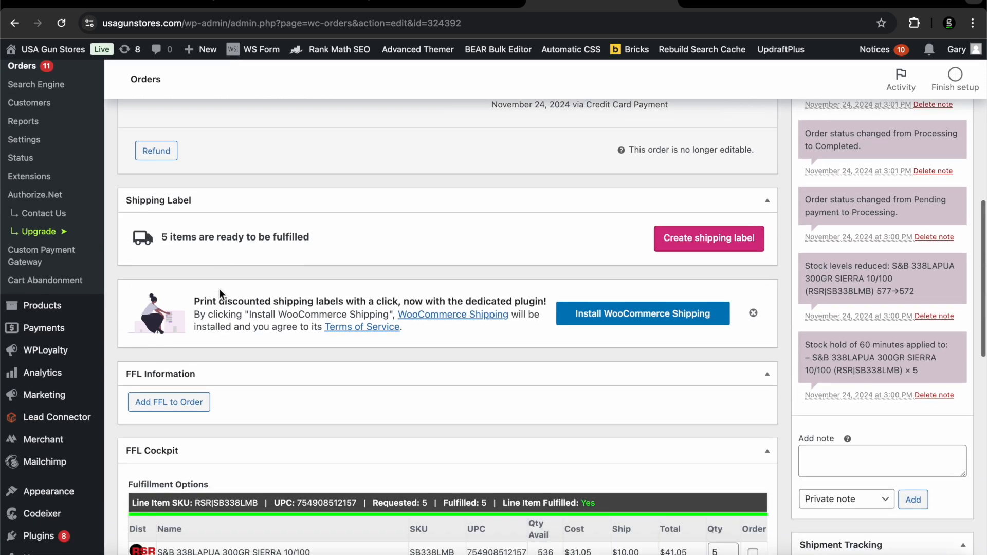
scroll(219, 288, "down", 5)
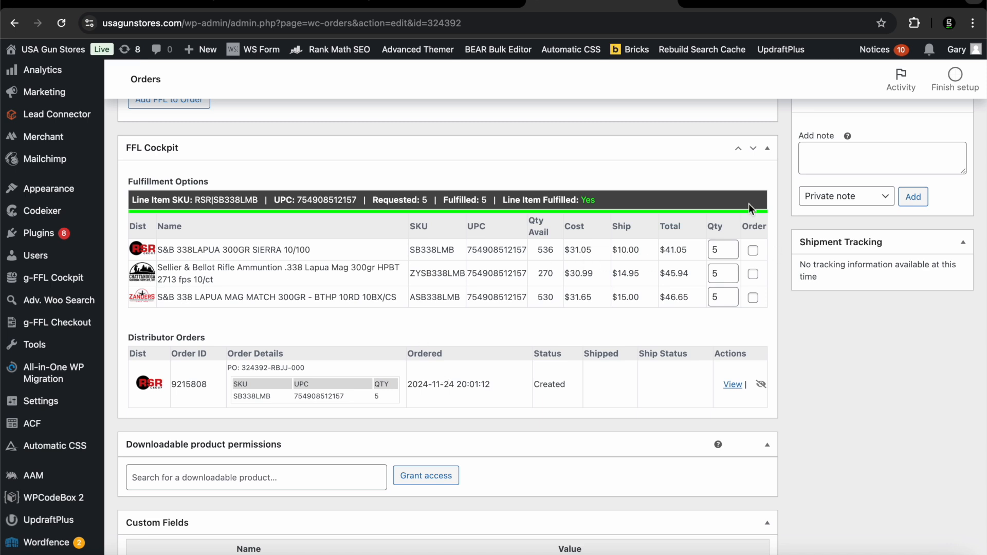
Tick Order on the RSR S&B 338LAPUA 300GR SIERRA 10/100 row, quantity 5
left_click(753, 250)
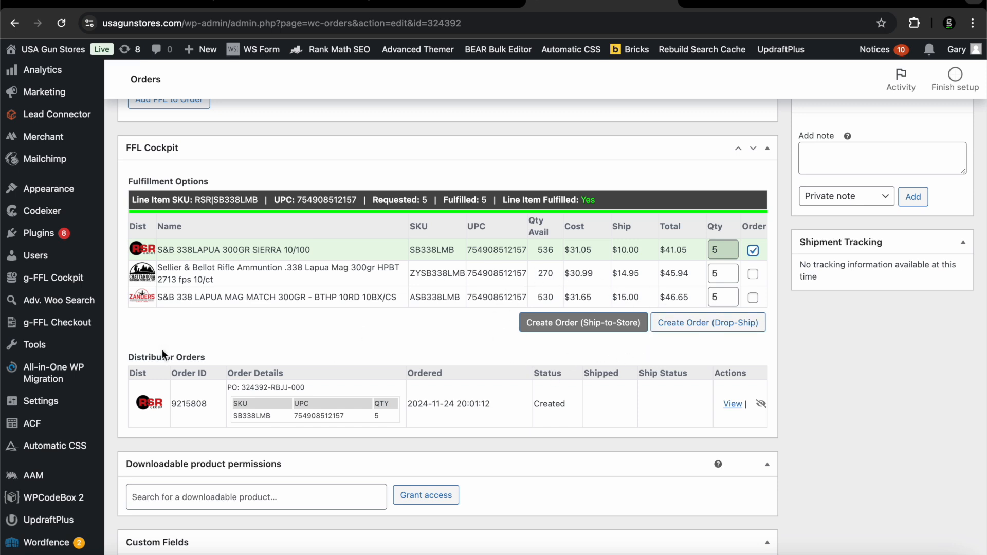
mouse_move(77, 372)
mouse_move(50, 404)
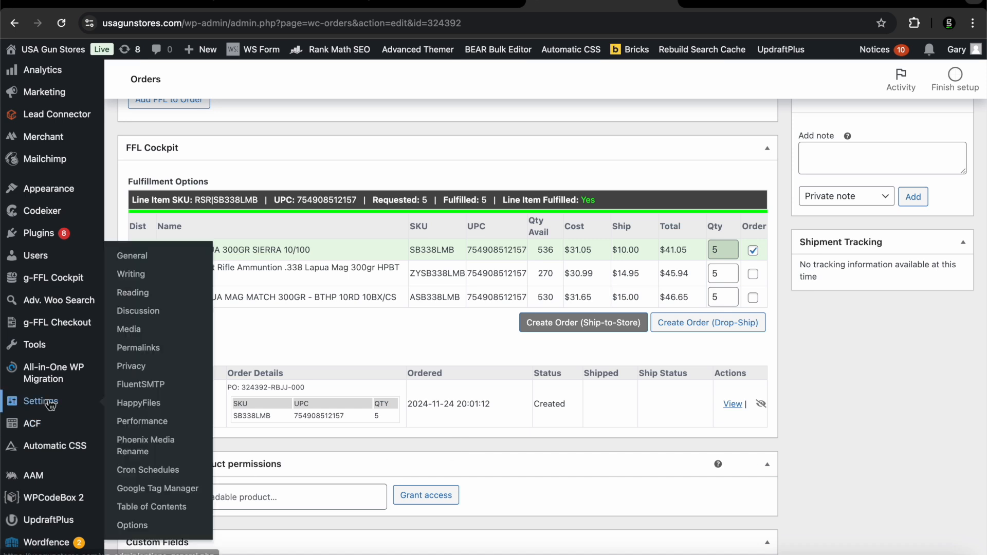